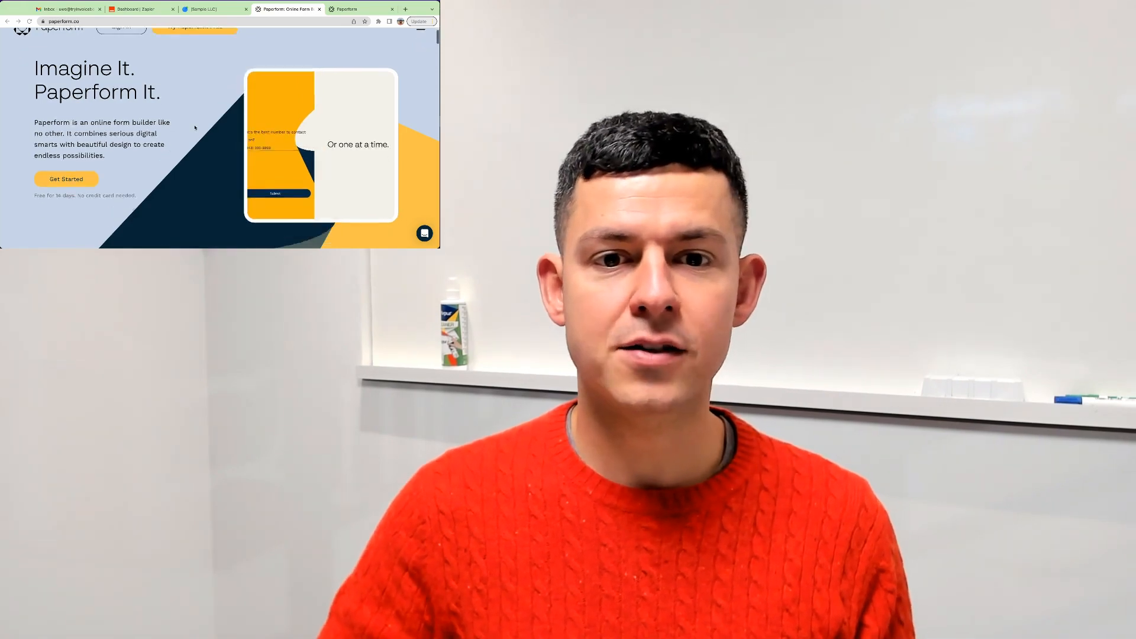
Scroll through the Paperform homepage to review the form builder's features.
scroll(201, 127, "down", 10)
scroll(194, 128, "down", 8)
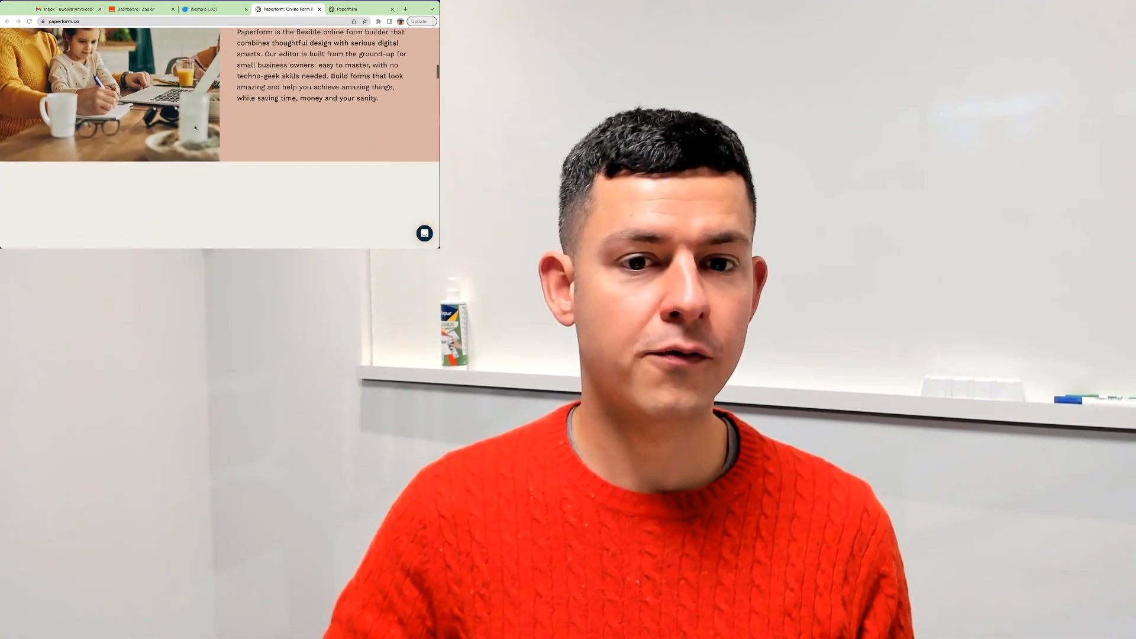
scroll(194, 127, "down", 1)
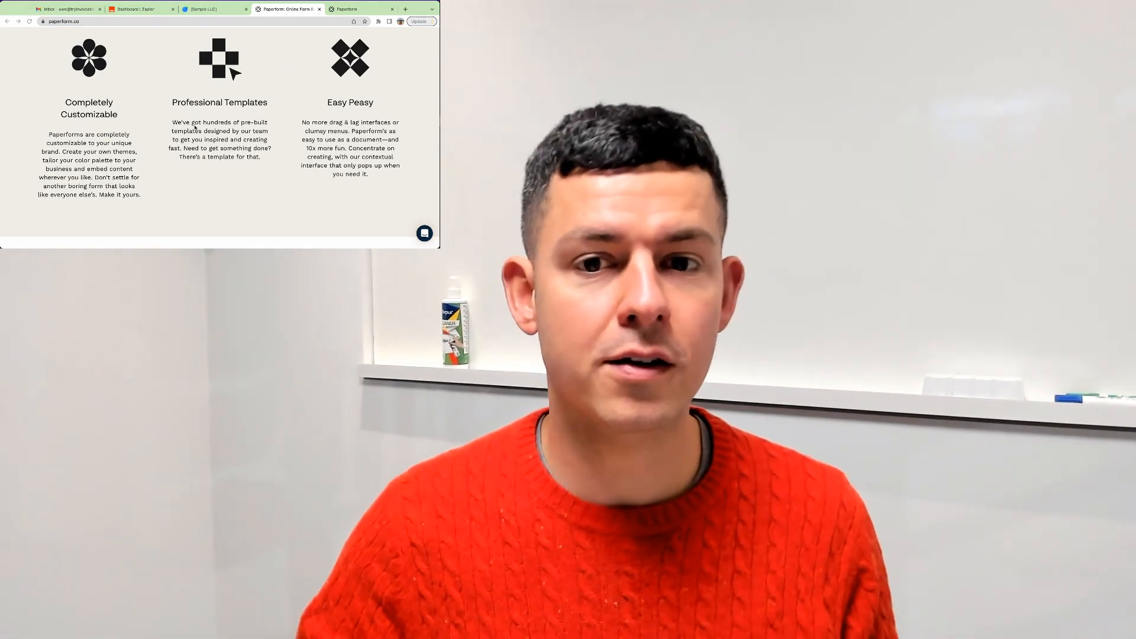
scroll(195, 127, "down", 15)
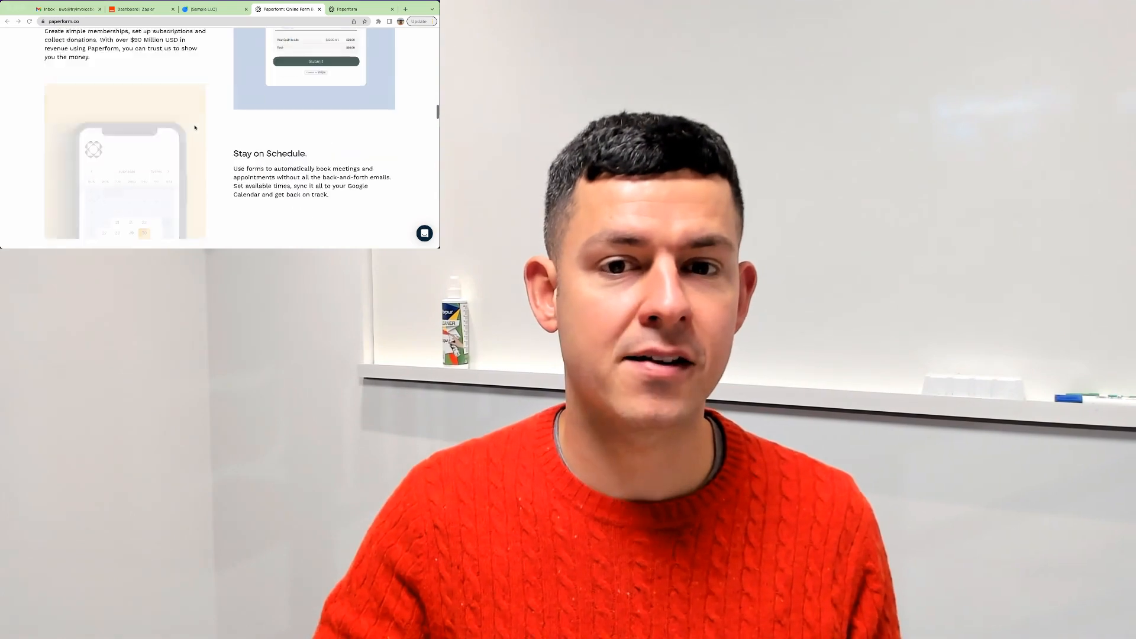
scroll(194, 128, "down", 10)
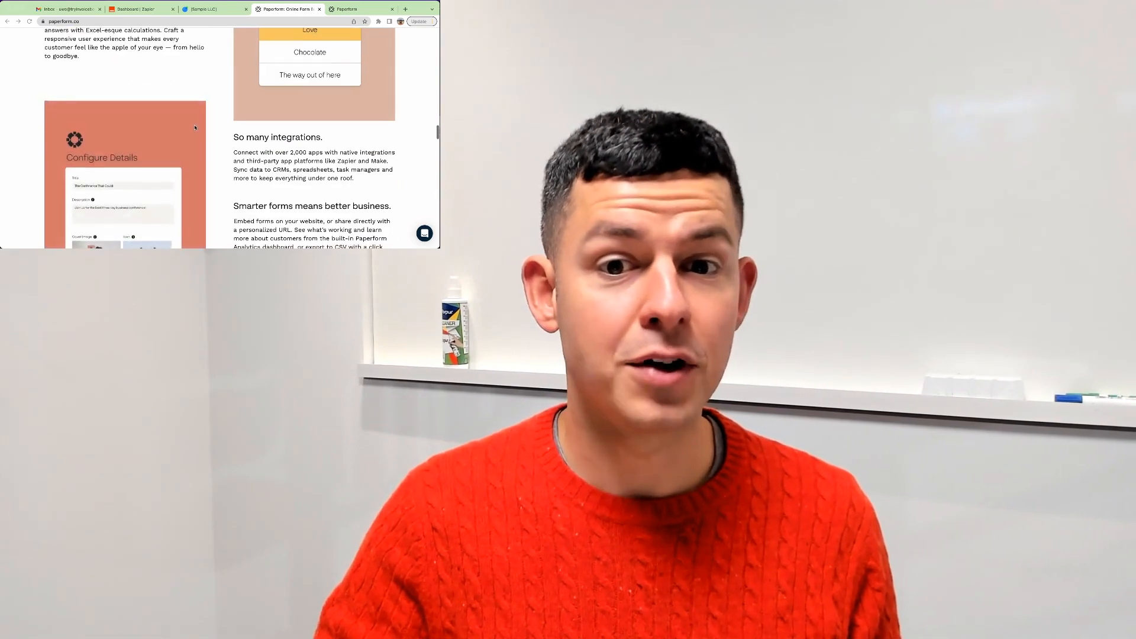
scroll(194, 127, "down", 8)
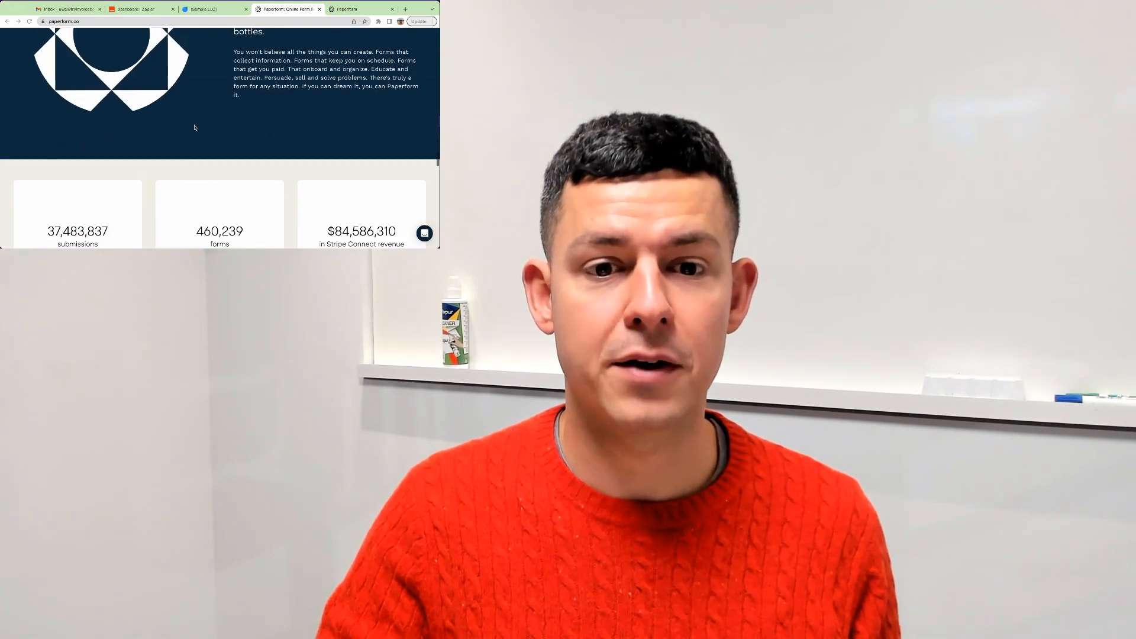
scroll(195, 128, "down", 2)
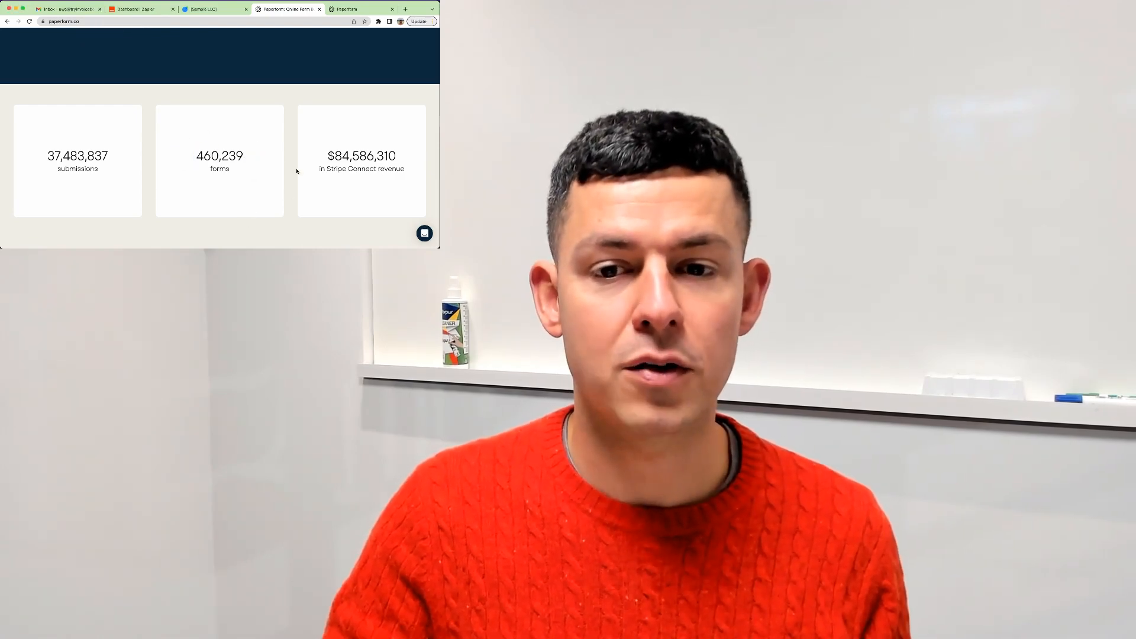
scroll(263, 208, "down", 5)
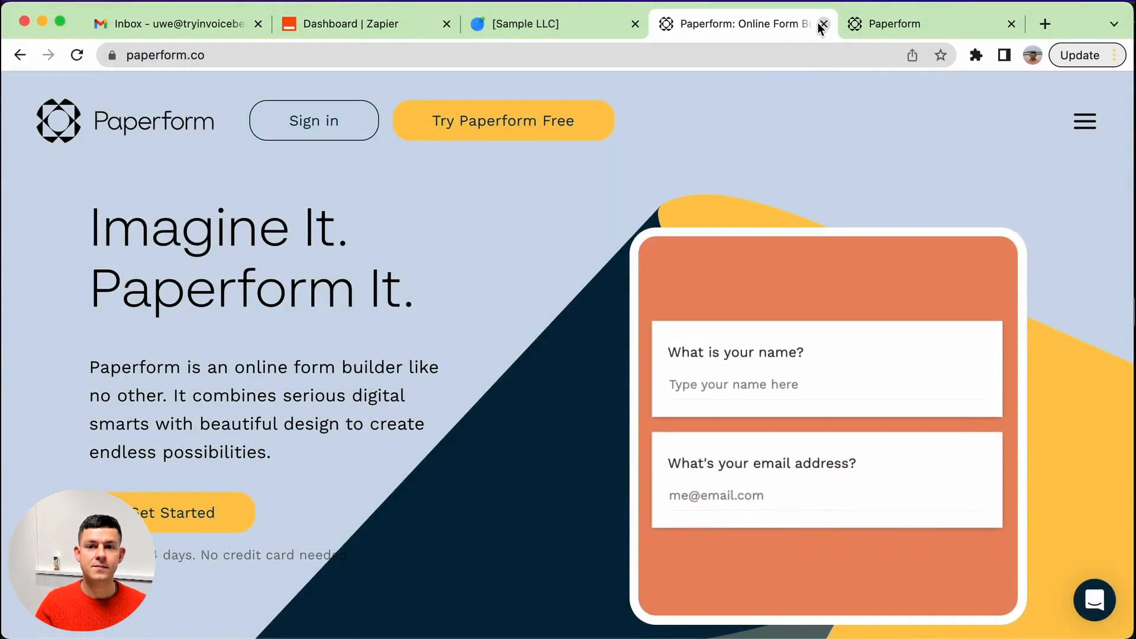
Switch to the Paperform dashboard and browse the template categories and the My Forms list.
left_click(823, 23)
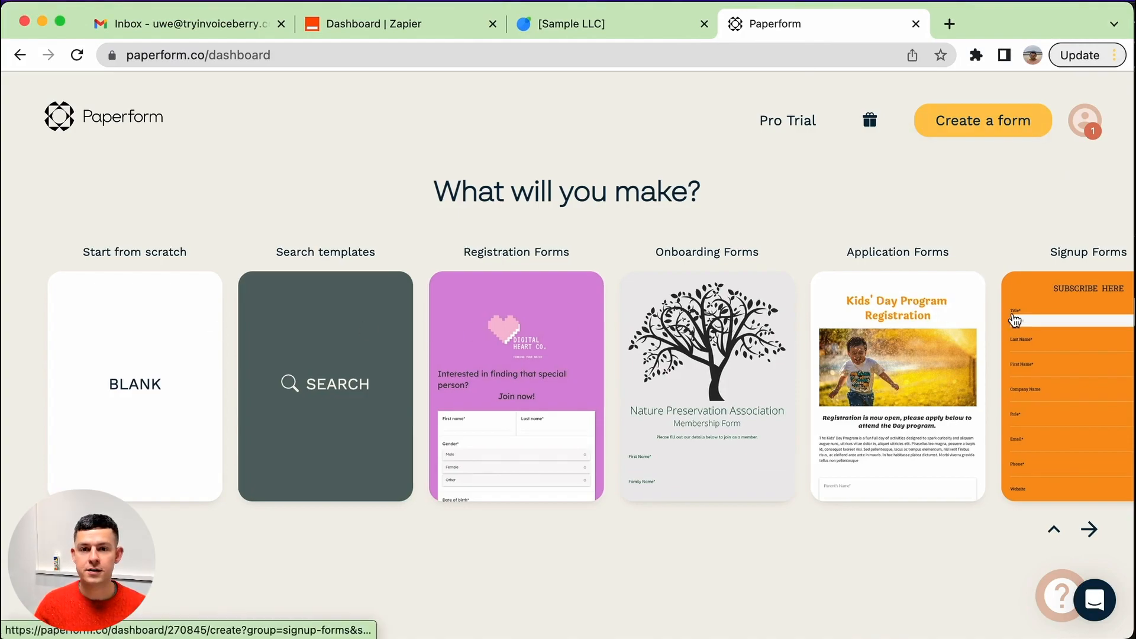
scroll(978, 314, "right", 15)
scroll(794, 385, "right", 15)
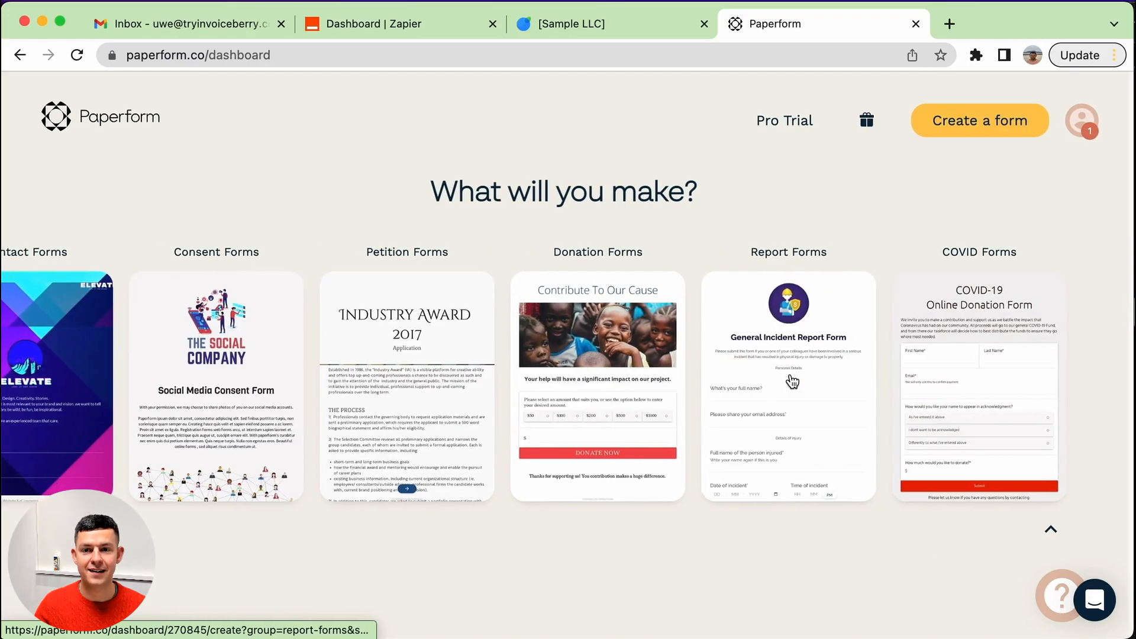
scroll(789, 381, "left", 20)
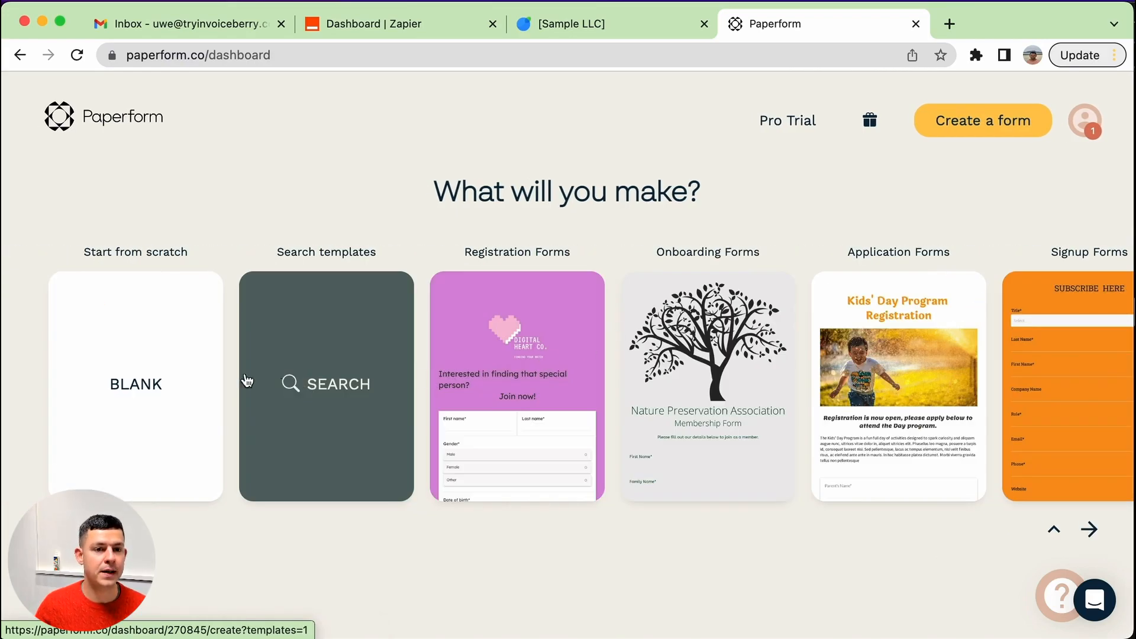
scroll(131, 364, "down", 1)
scroll(130, 362, "down", 10)
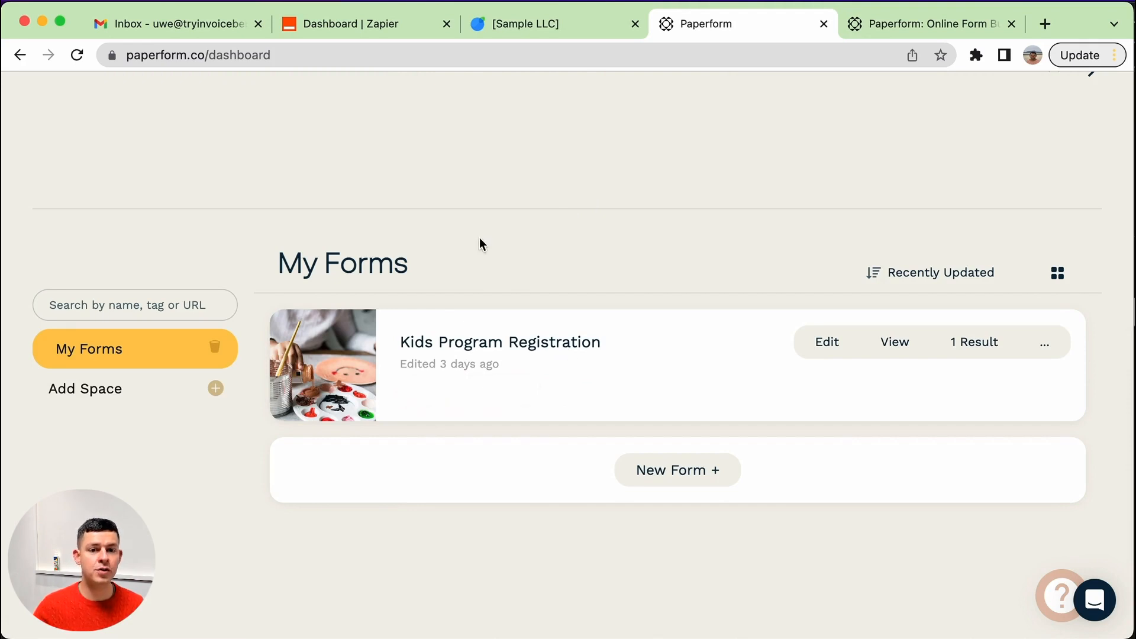
Open the Kids Program Registration form in the editor and scroll through its questions.
left_click(821, 345)
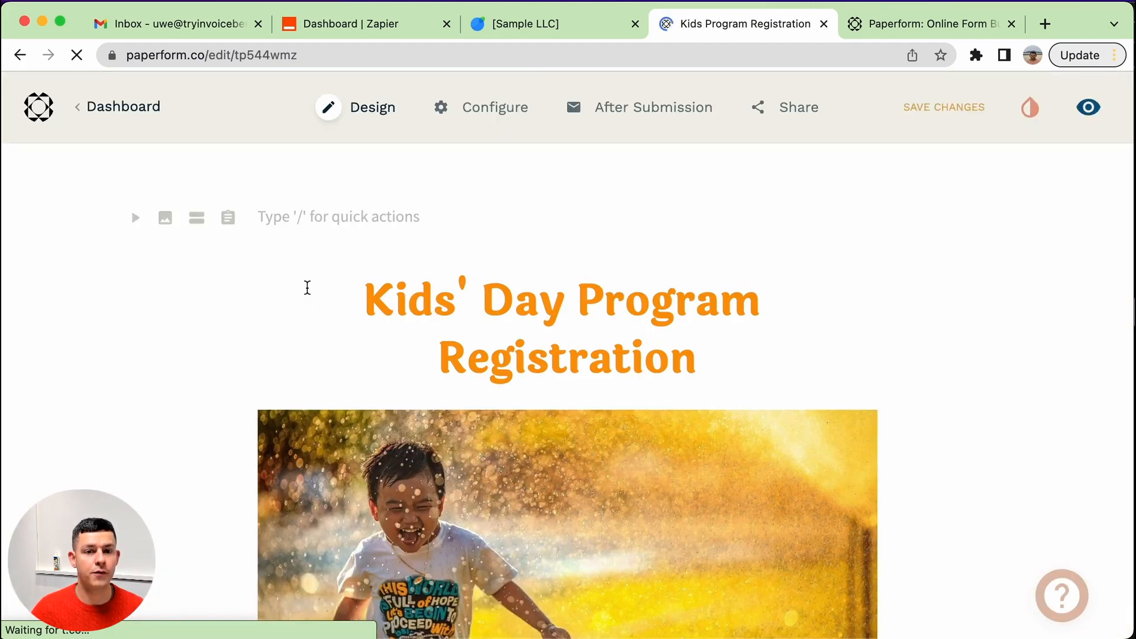
scroll(307, 287, "down", 5)
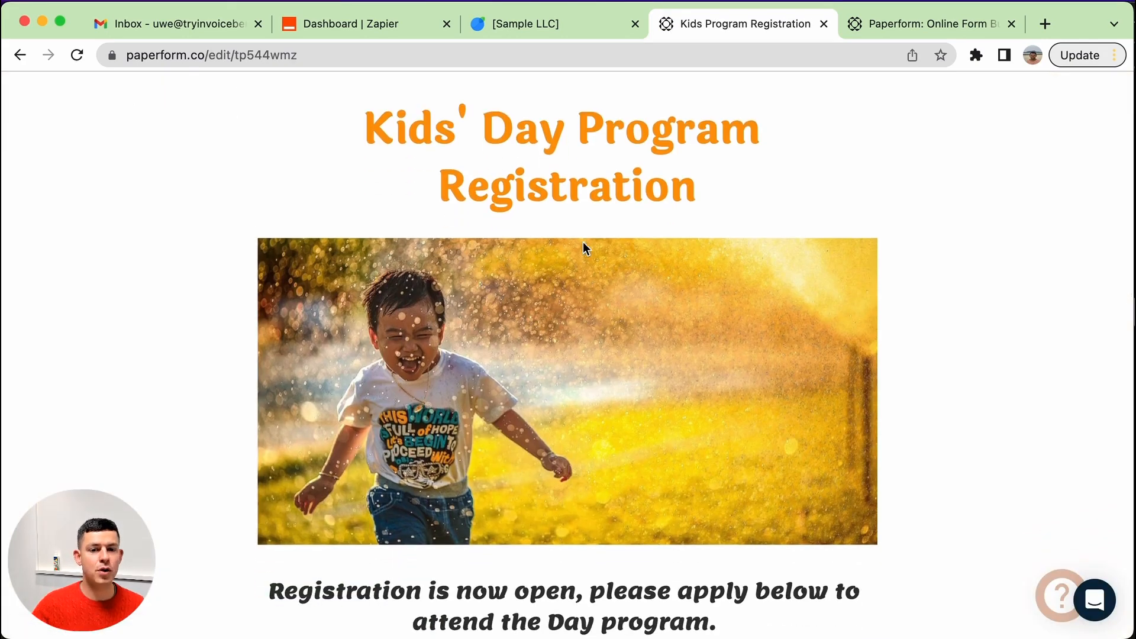
scroll(584, 243, "down", 10)
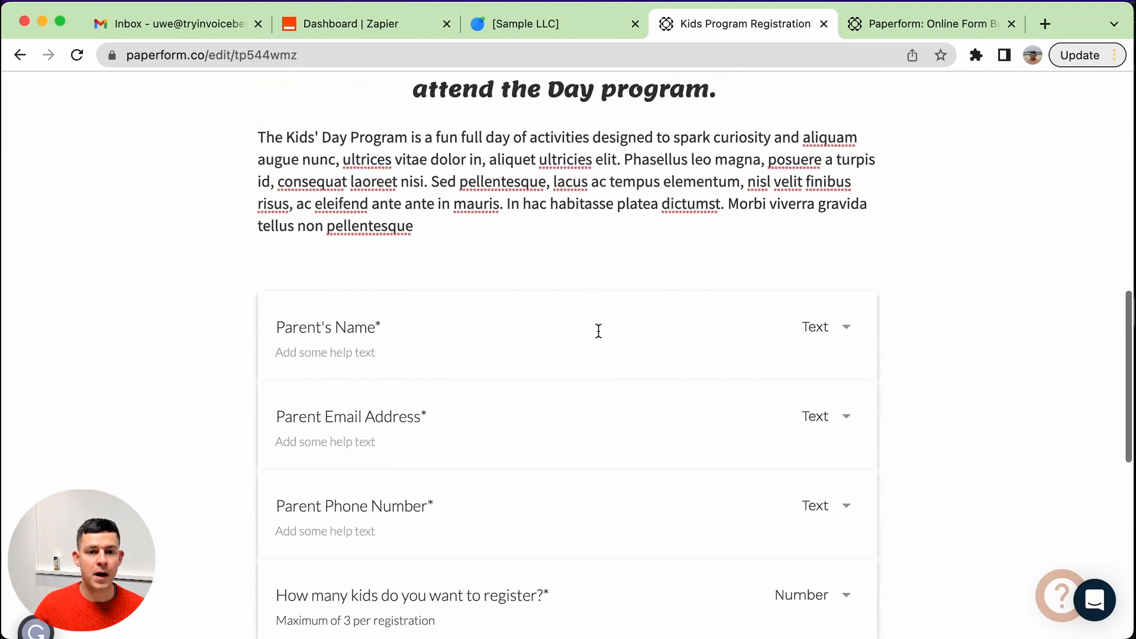
scroll(550, 476, "down", 3)
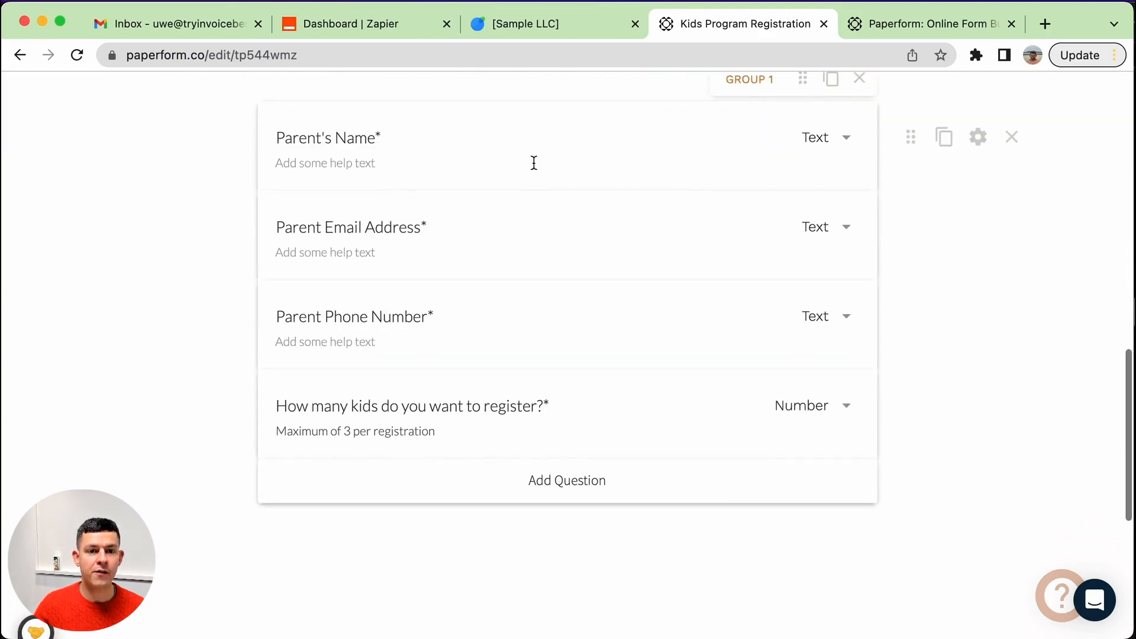
scroll(572, 423, "up", 1)
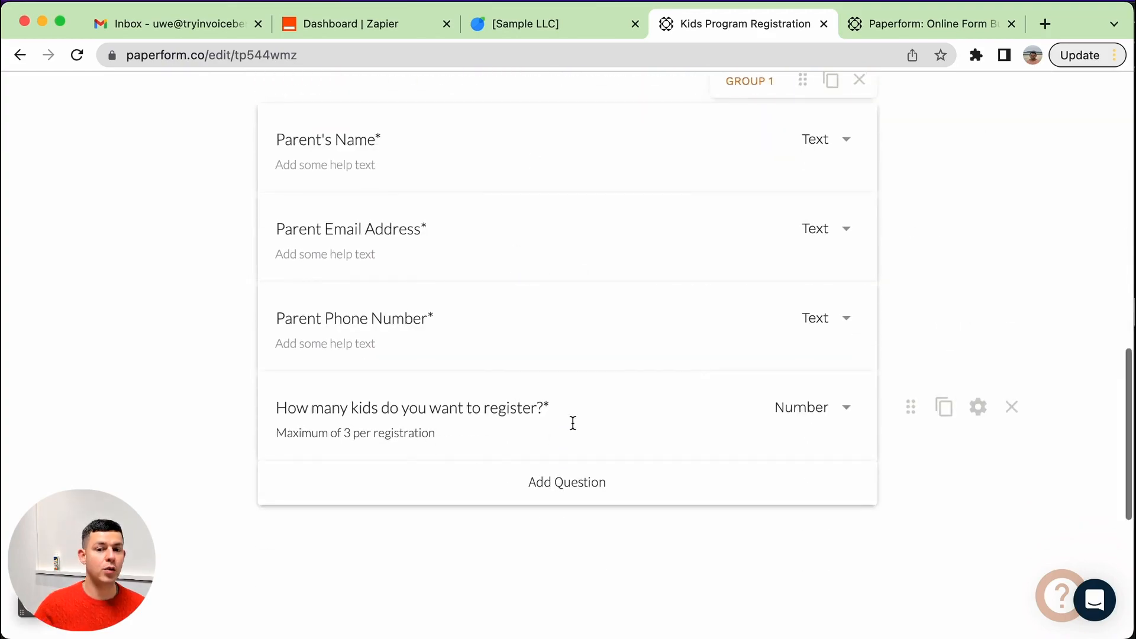
scroll(572, 423, "up", 12)
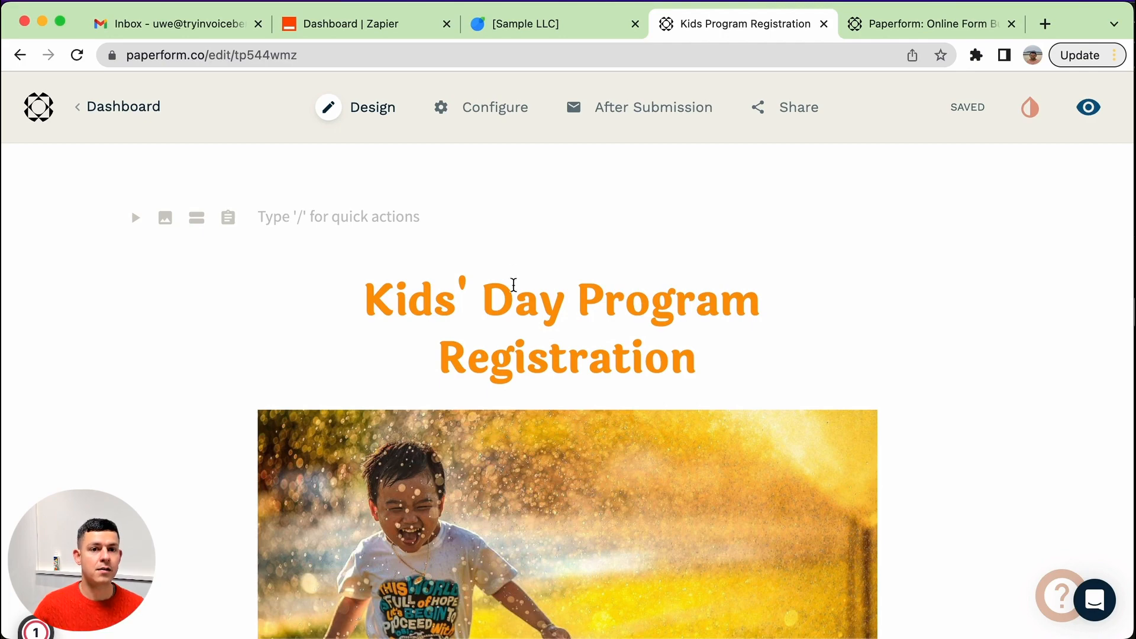
In Zapier, start a new Zap connecting Paperform with InvoiceBerry.
left_click(375, 26)
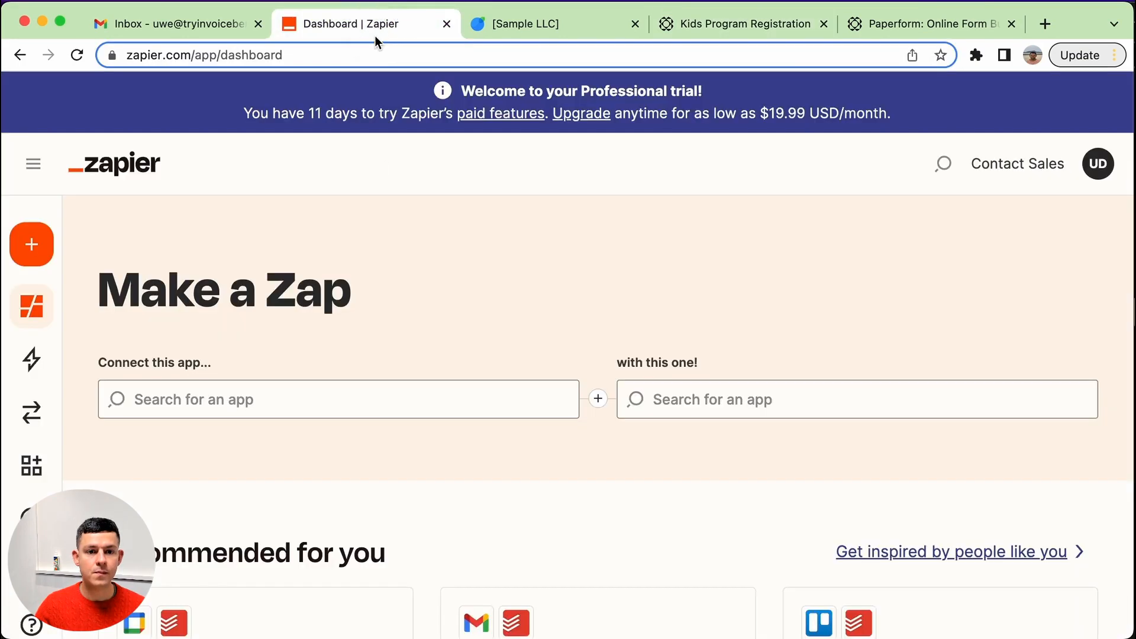
left_click(367, 400)
type("pape")
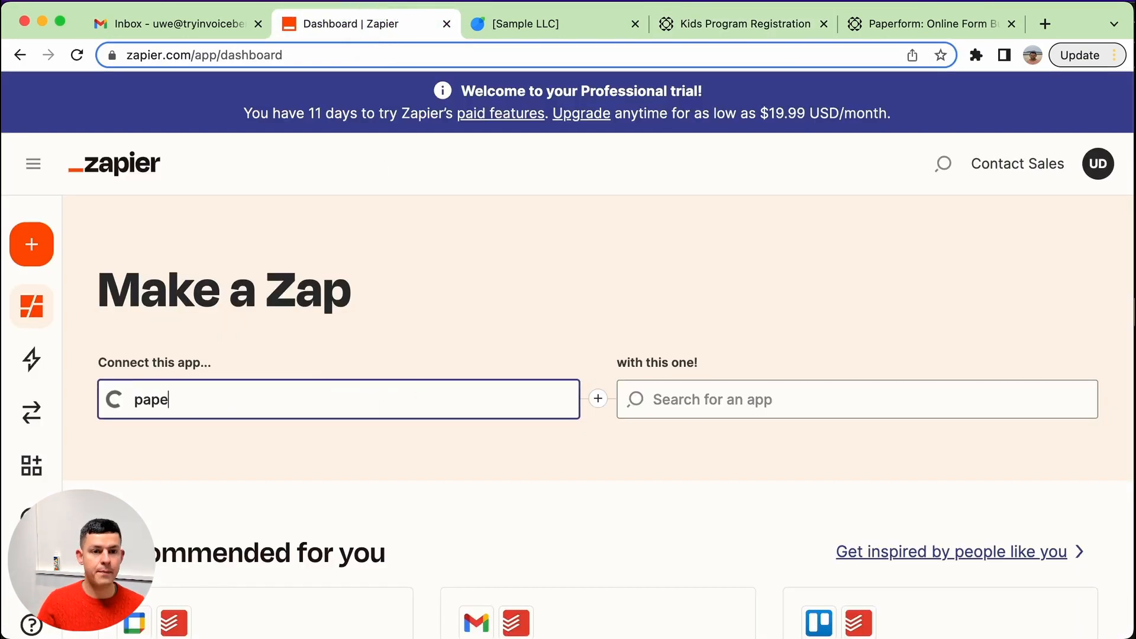
type("rf")
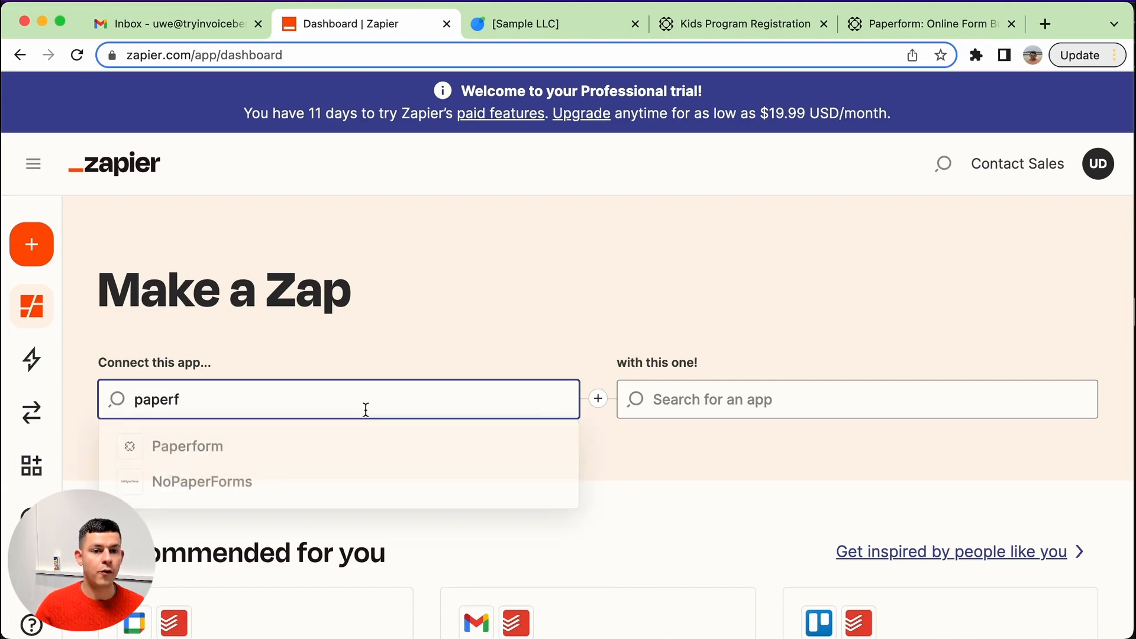
left_click(299, 464)
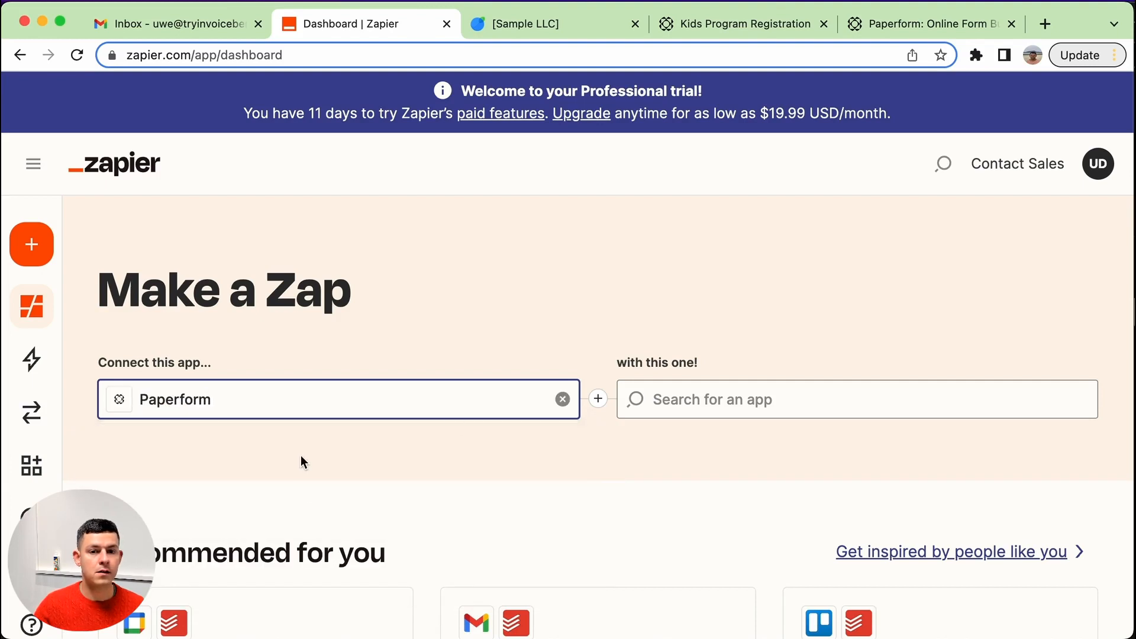
left_click(783, 387)
type("invoiceb")
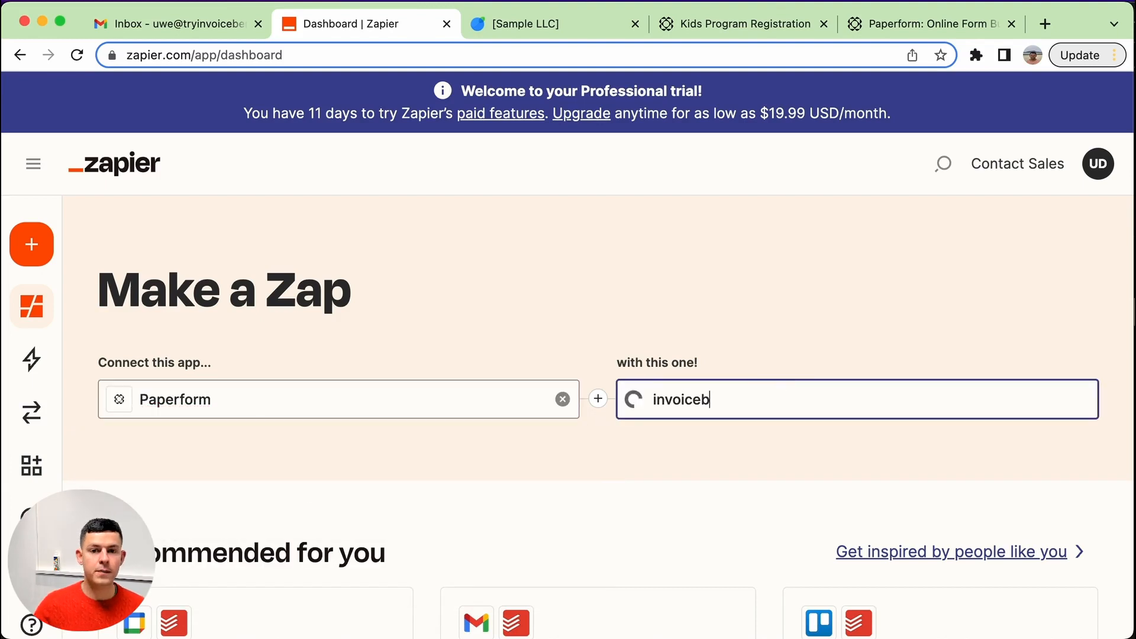
left_click(778, 456)
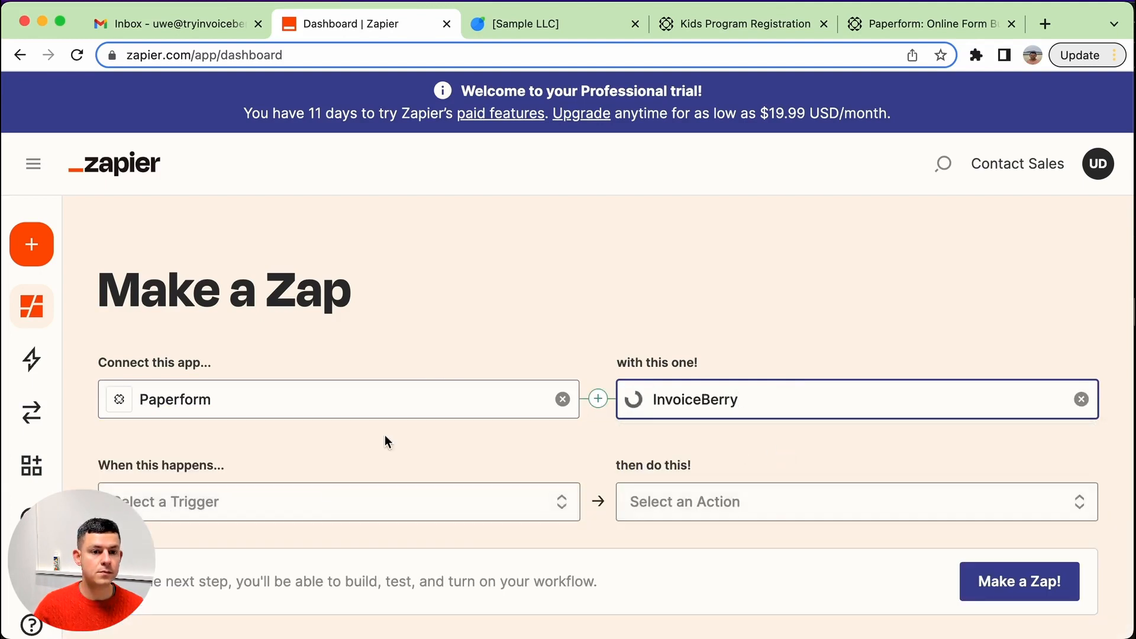
Set the Zap trigger to New Form Submission and the action to Create Invoice, then try it.
left_click(327, 500)
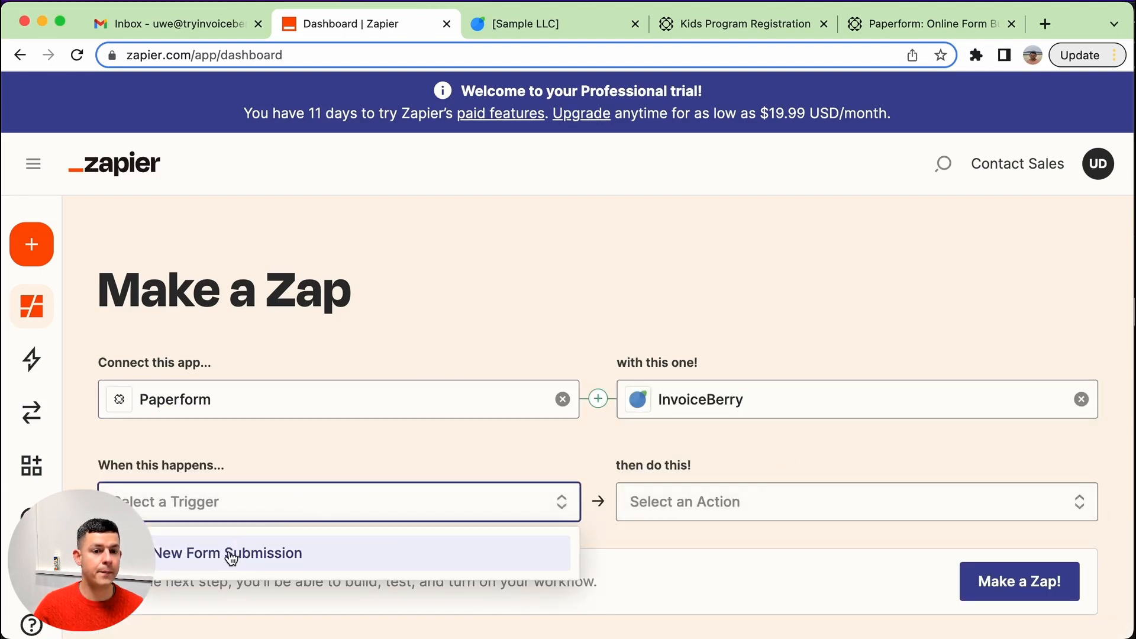
left_click(231, 555)
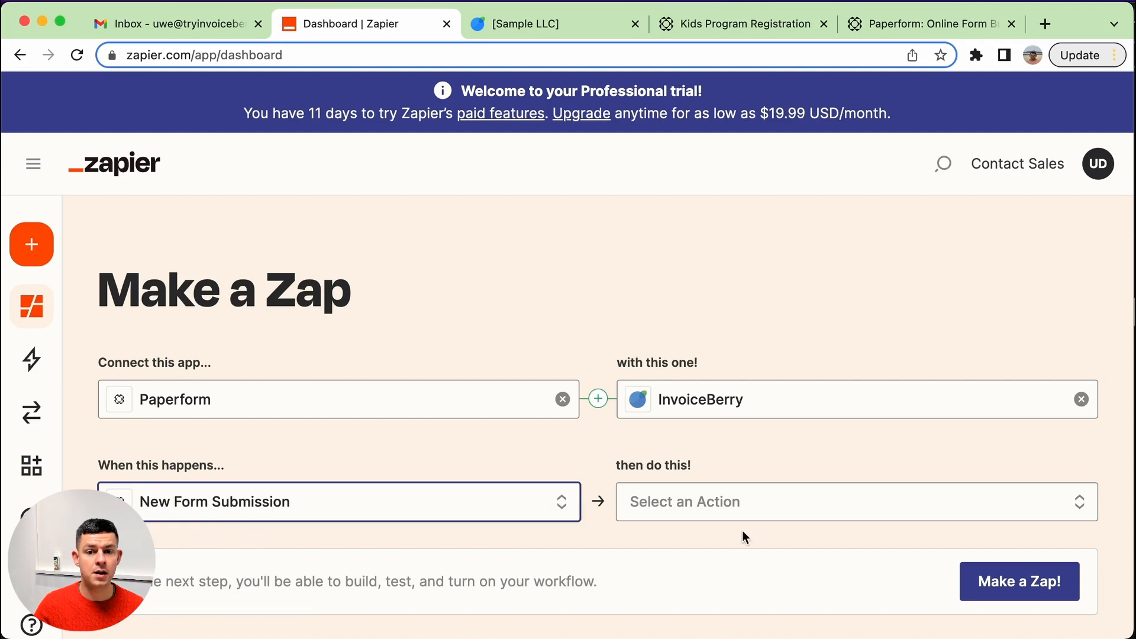
left_click(811, 510)
left_click(763, 414)
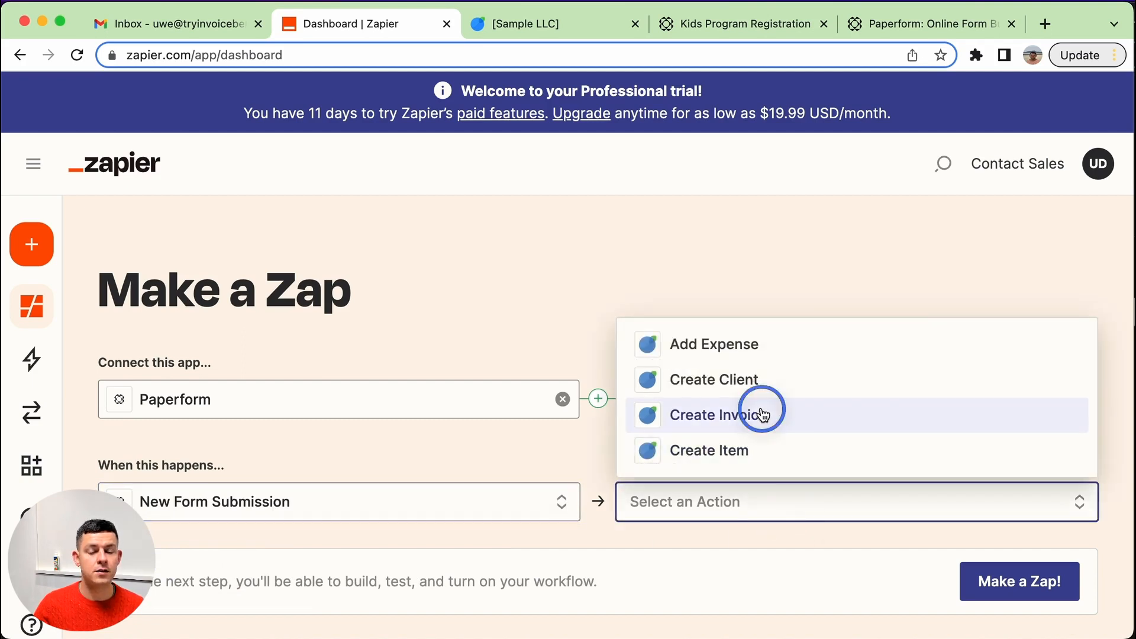
scroll(748, 450, "down", 3)
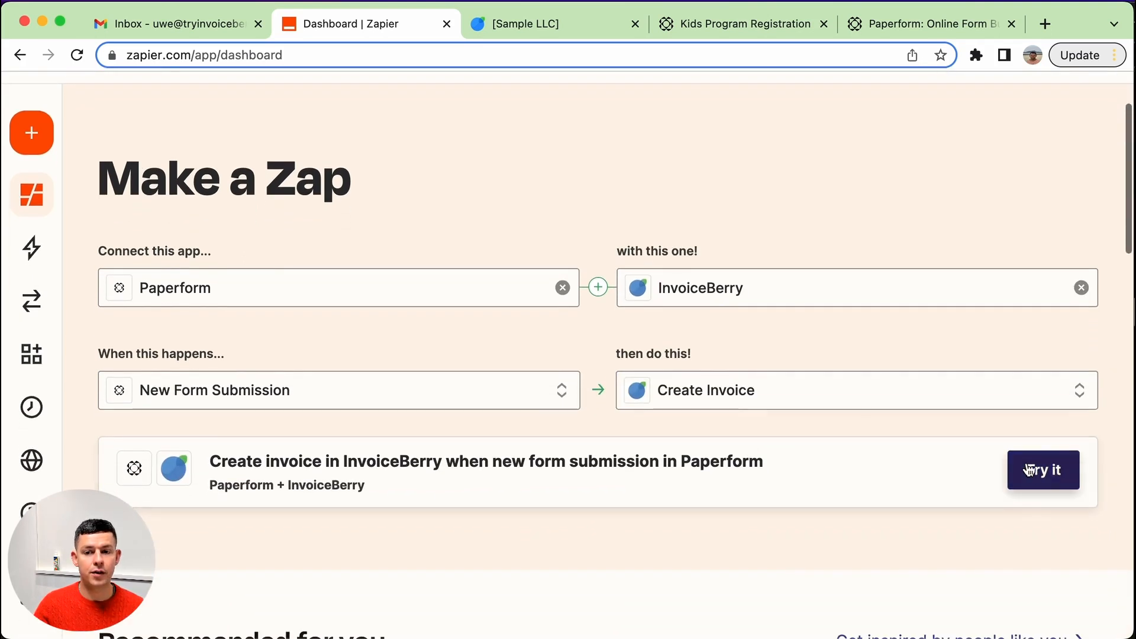
left_click(1028, 470)
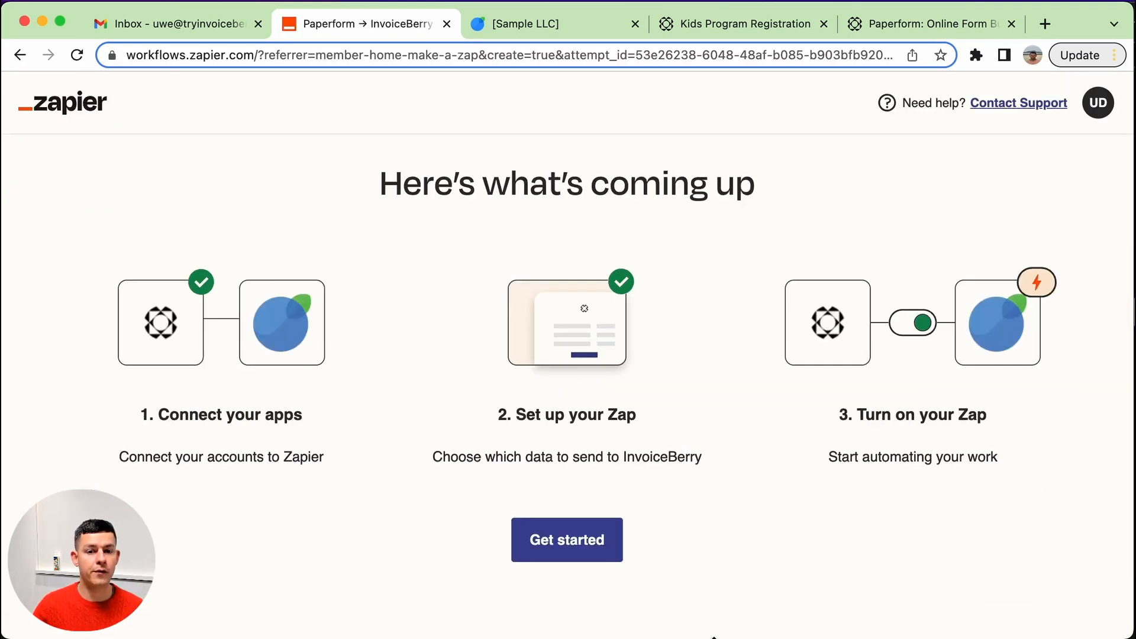
Start the Zap setup, keep the connected Paperform account, and select the Kids Program Registration form to watch.
left_click(553, 527)
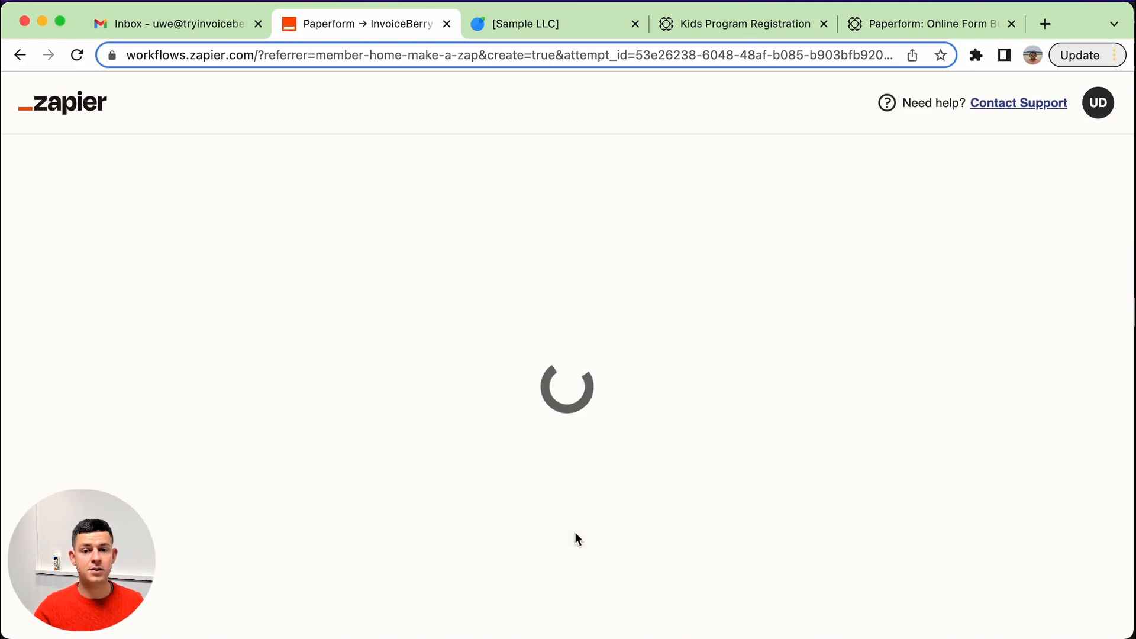
left_click(942, 432)
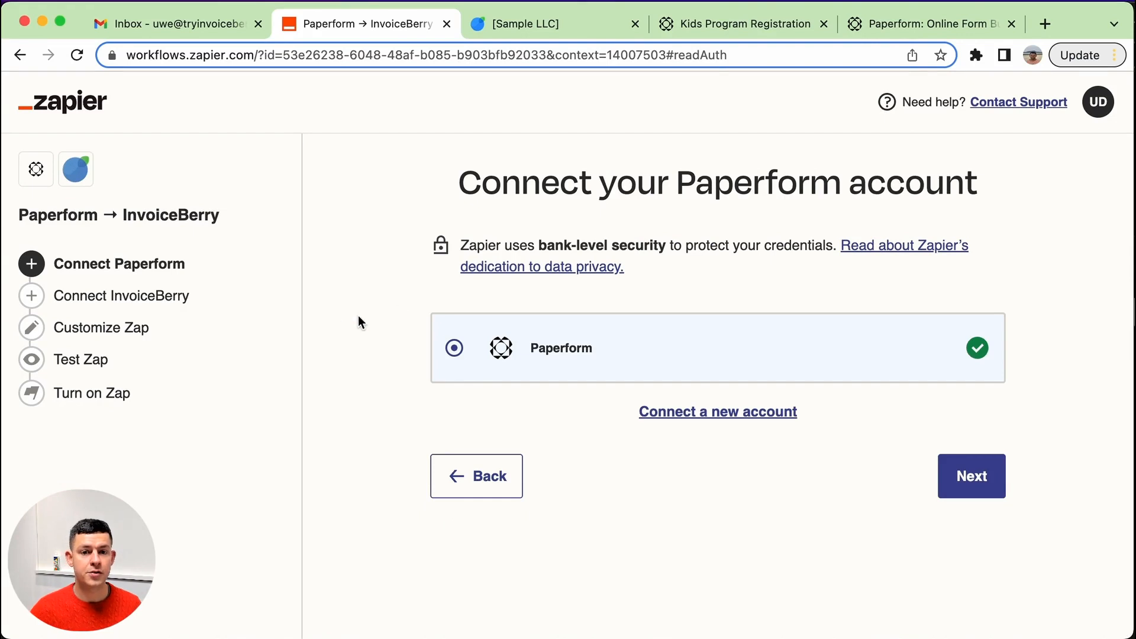
left_click(966, 482)
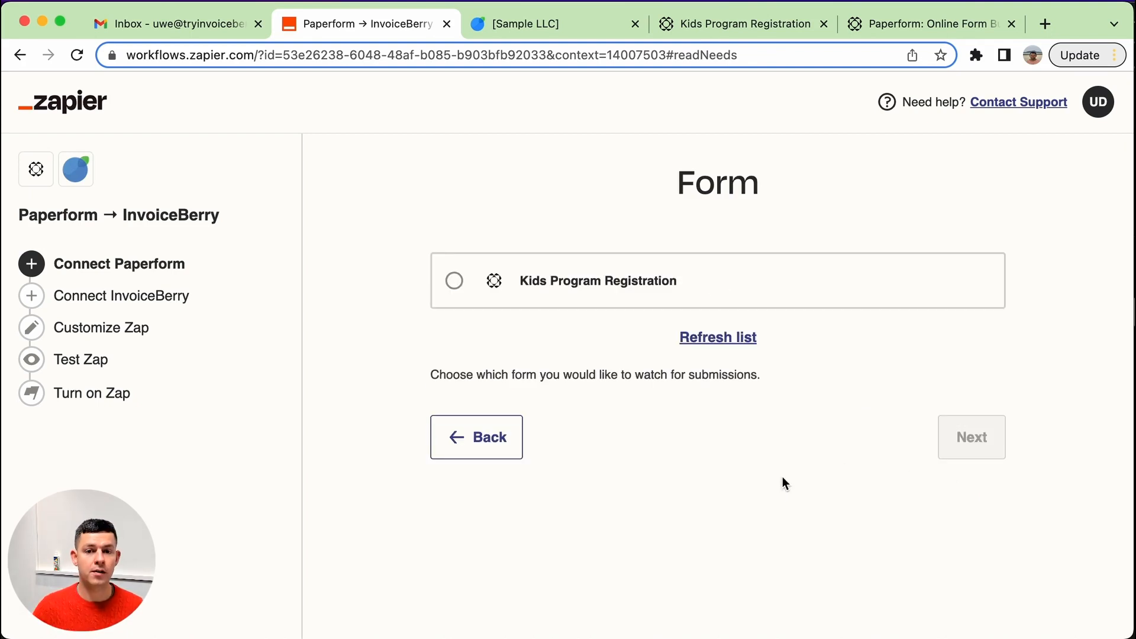
left_click(509, 283)
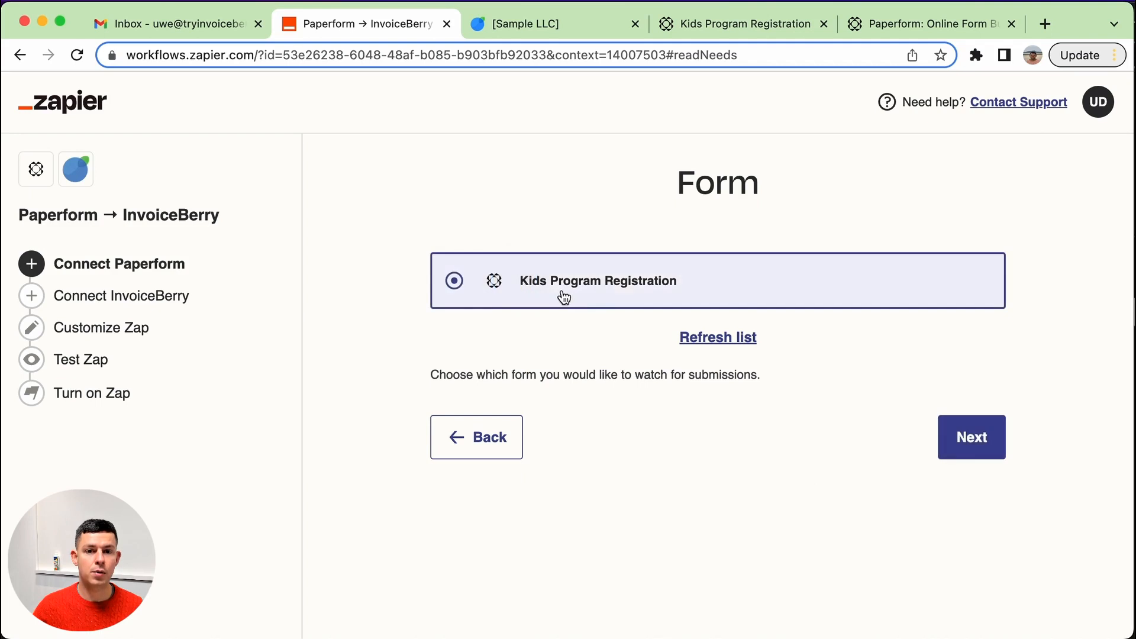
left_click(975, 439)
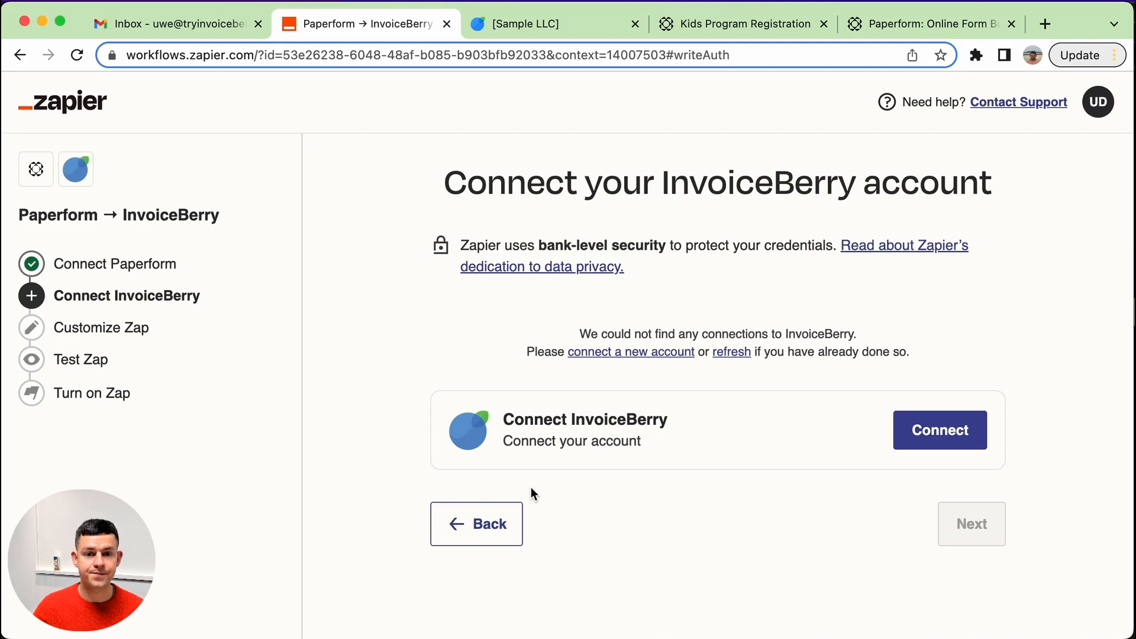
Begin connecting an InvoiceBerry account, and open the API preferences in InvoiceBerry's integration settings.
left_click(908, 436)
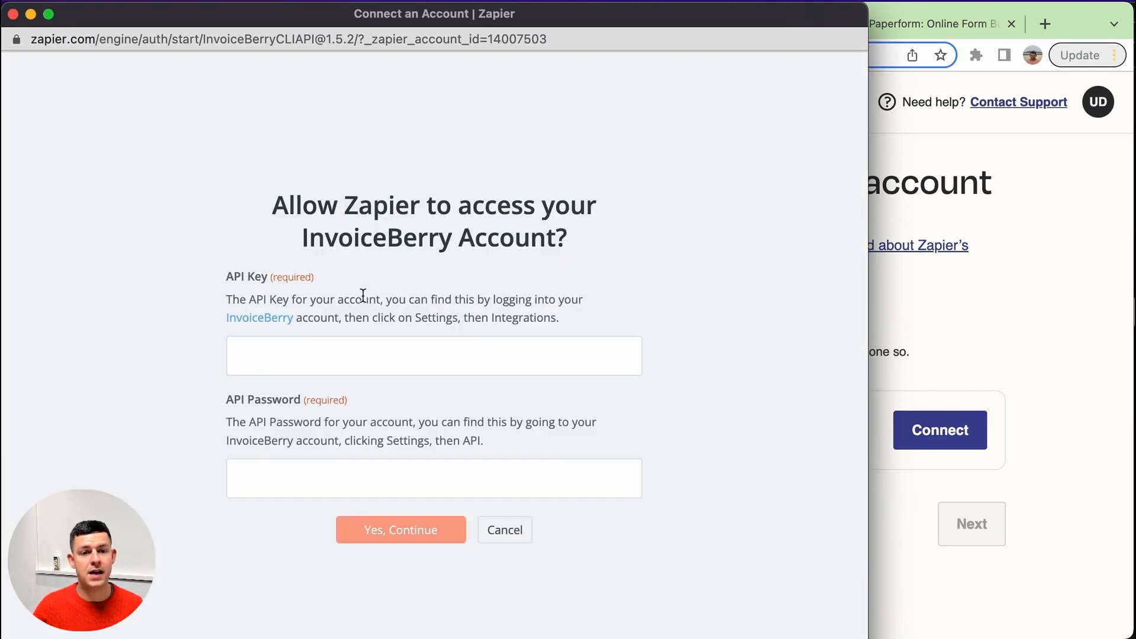
left_click(1042, 341)
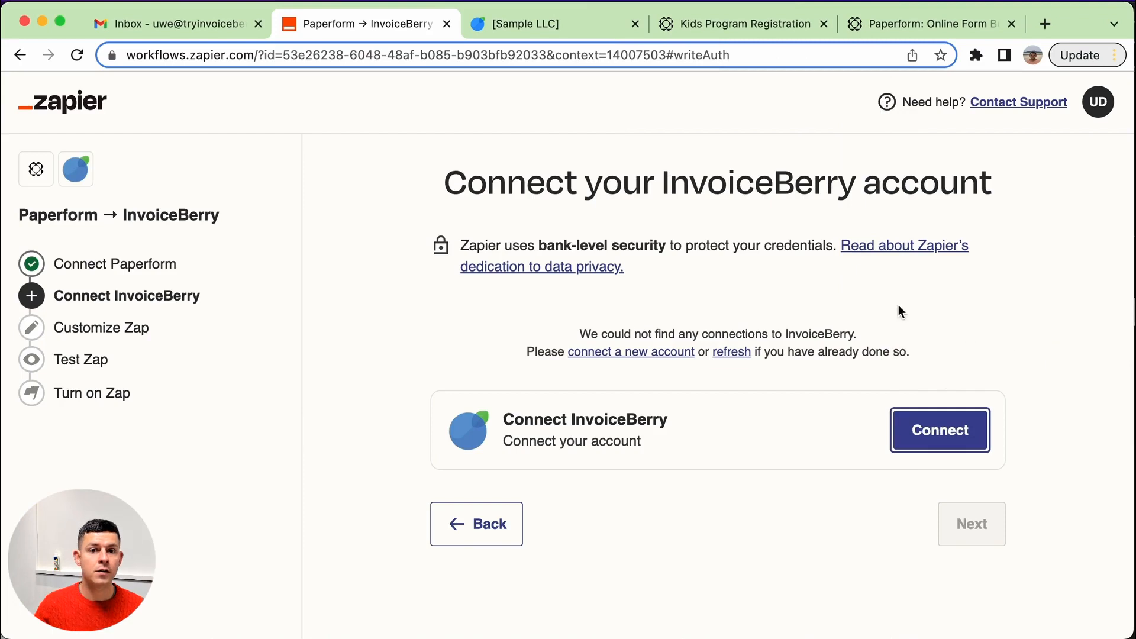
left_click(572, 26)
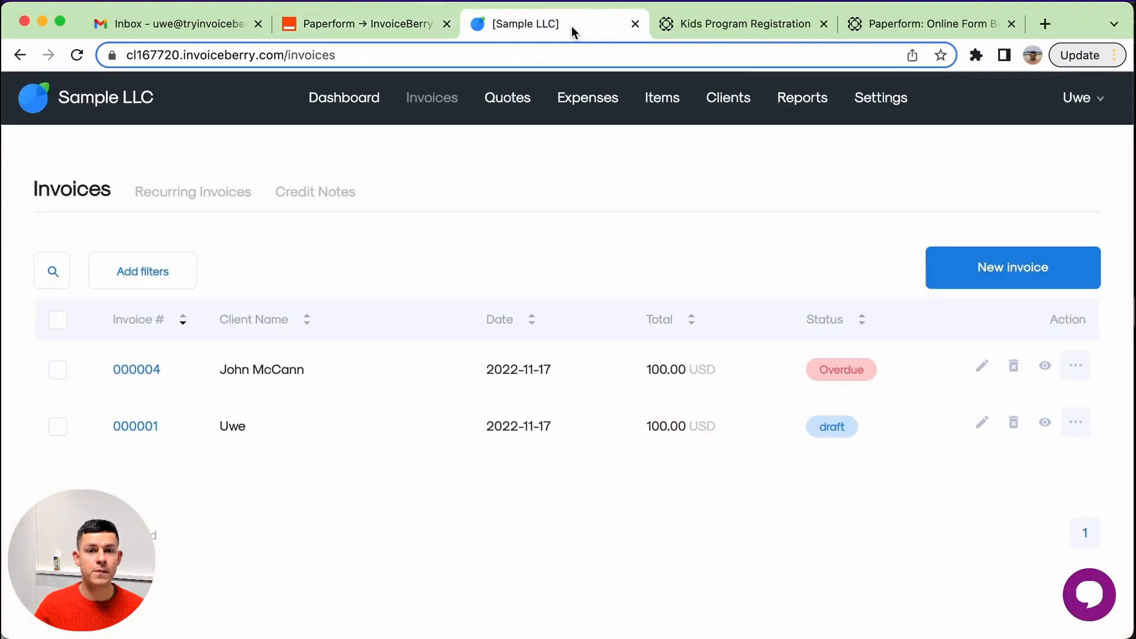
left_click(882, 110)
left_click(714, 469)
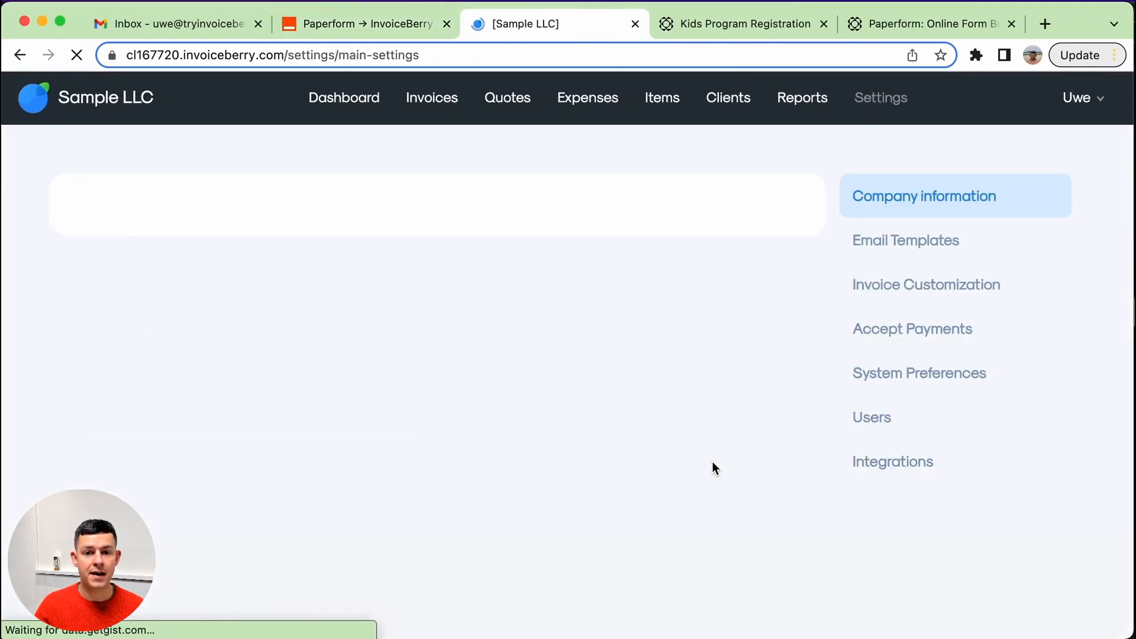
left_click(898, 471)
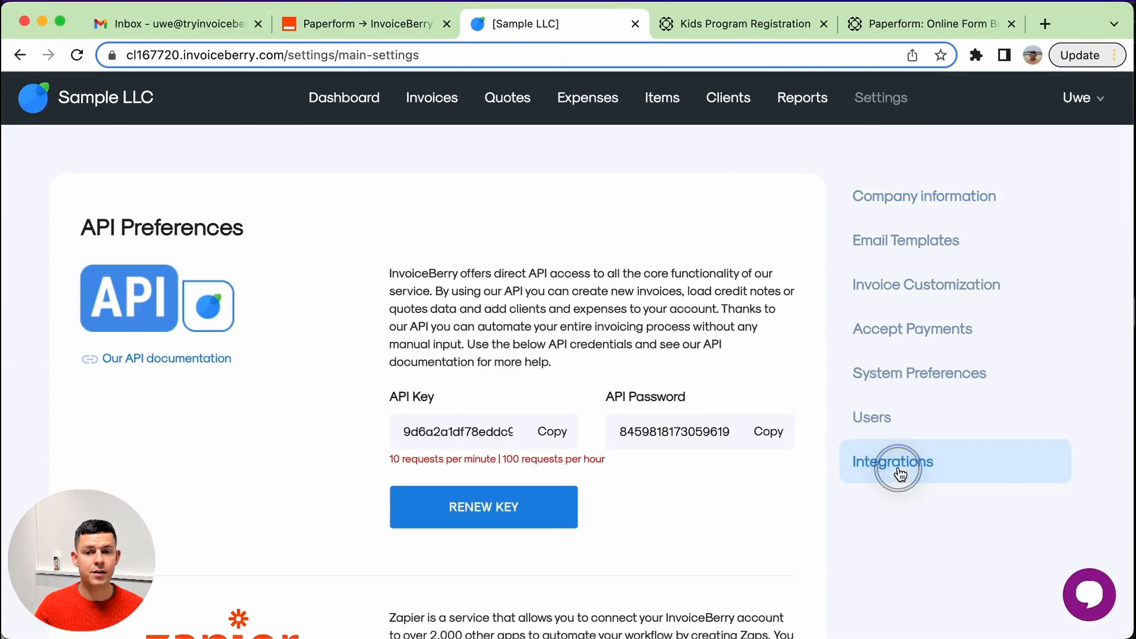
scroll(388, 342, "down", 1)
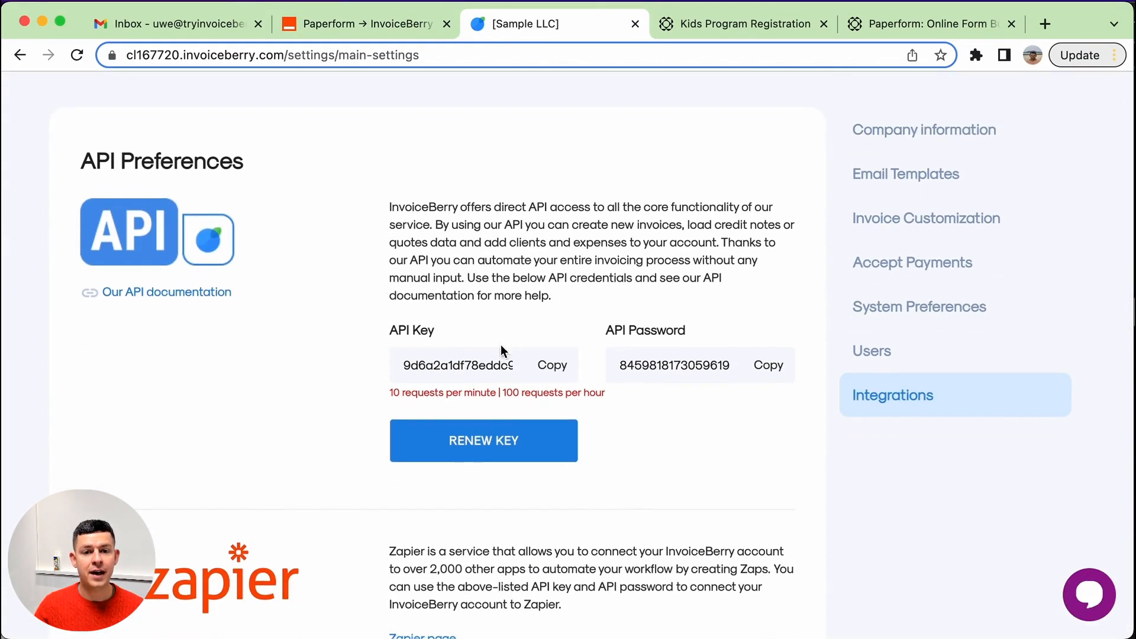
Renew the InvoiceBerry API credentials and copy the new API key.
left_click(552, 365)
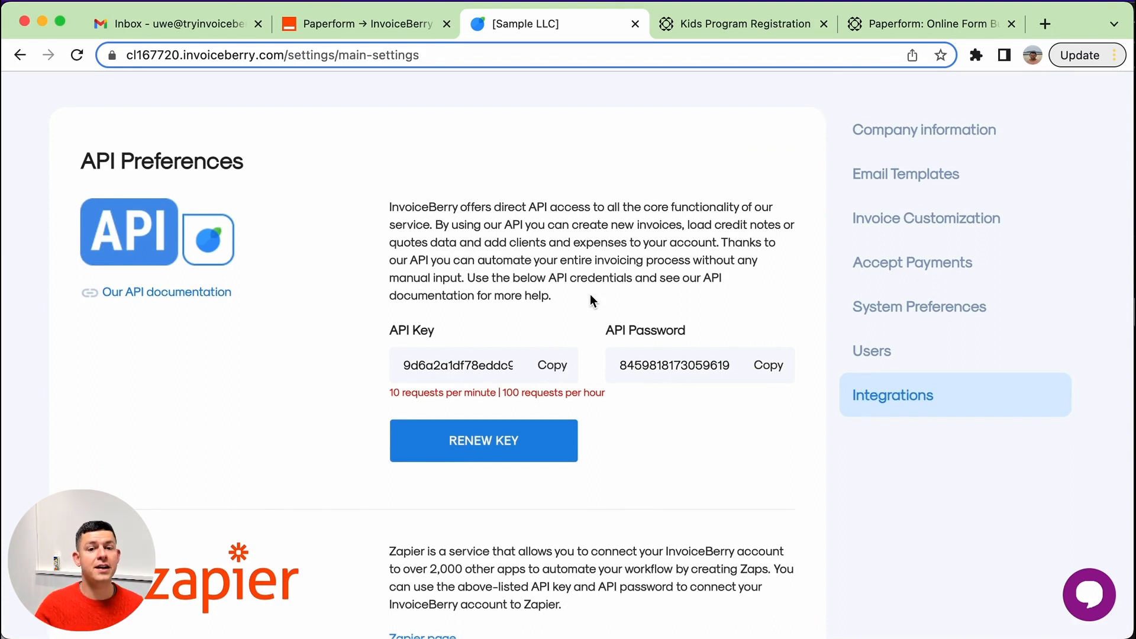
left_click(484, 442)
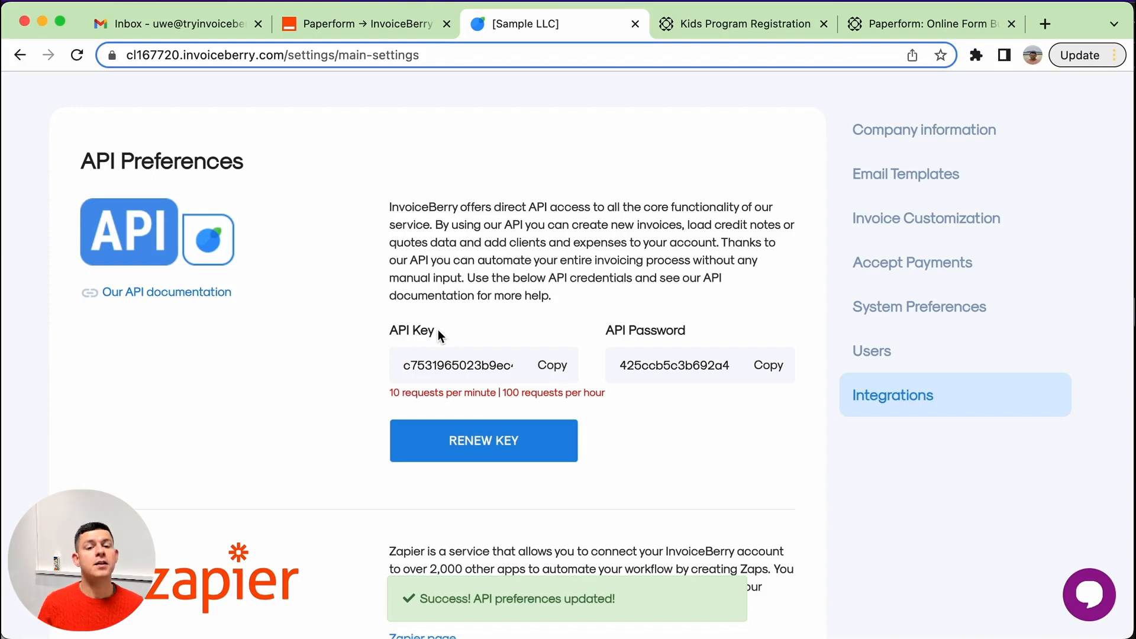
left_click(458, 447)
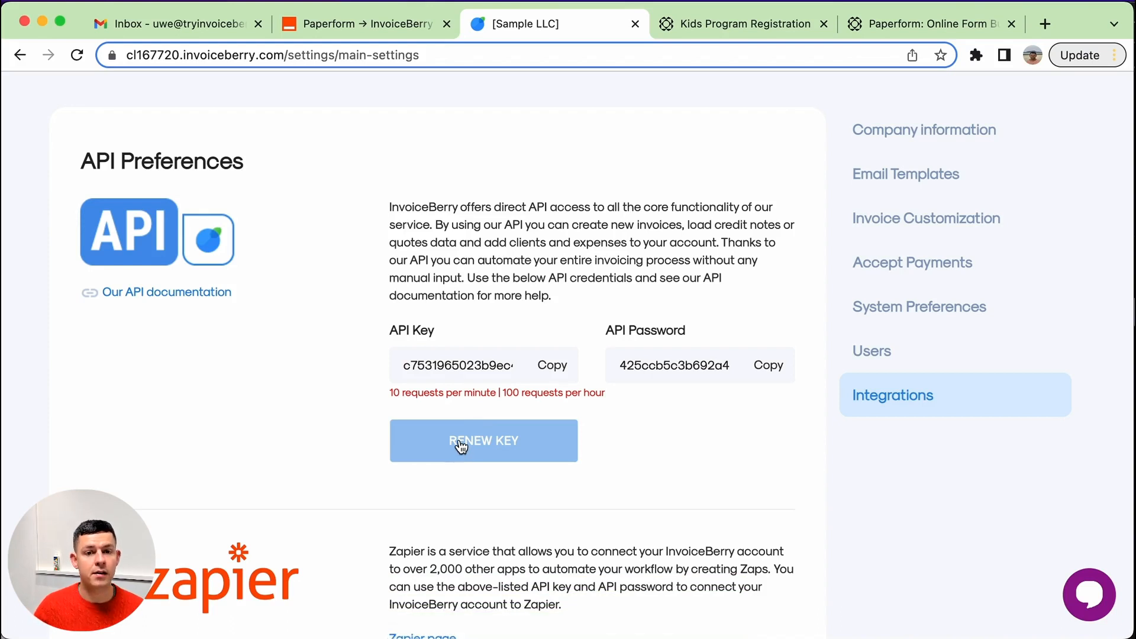
left_click(553, 365)
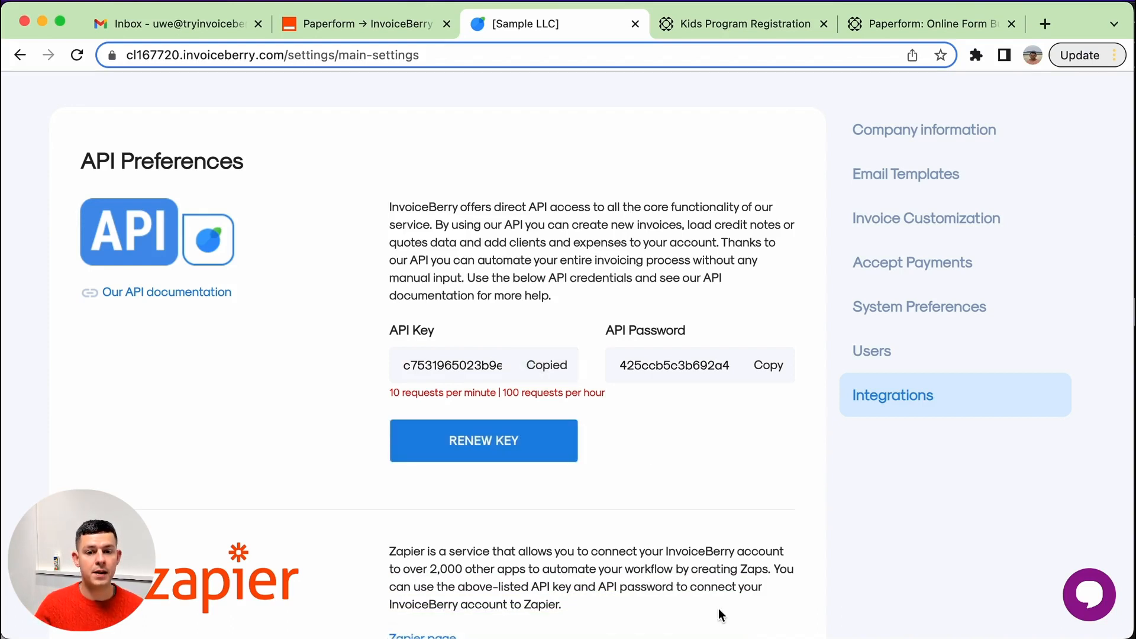
Paste the copied API key into the API Key field of the Zapier authorization dialog.
left_click(715, 637)
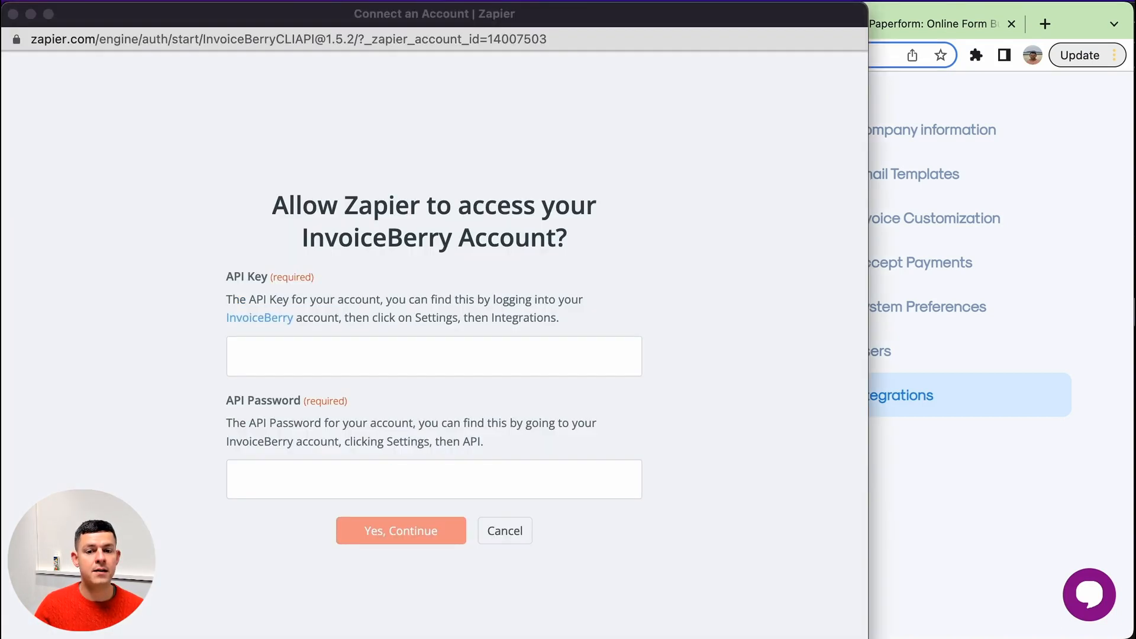
left_click(388, 356)
key("super+v")
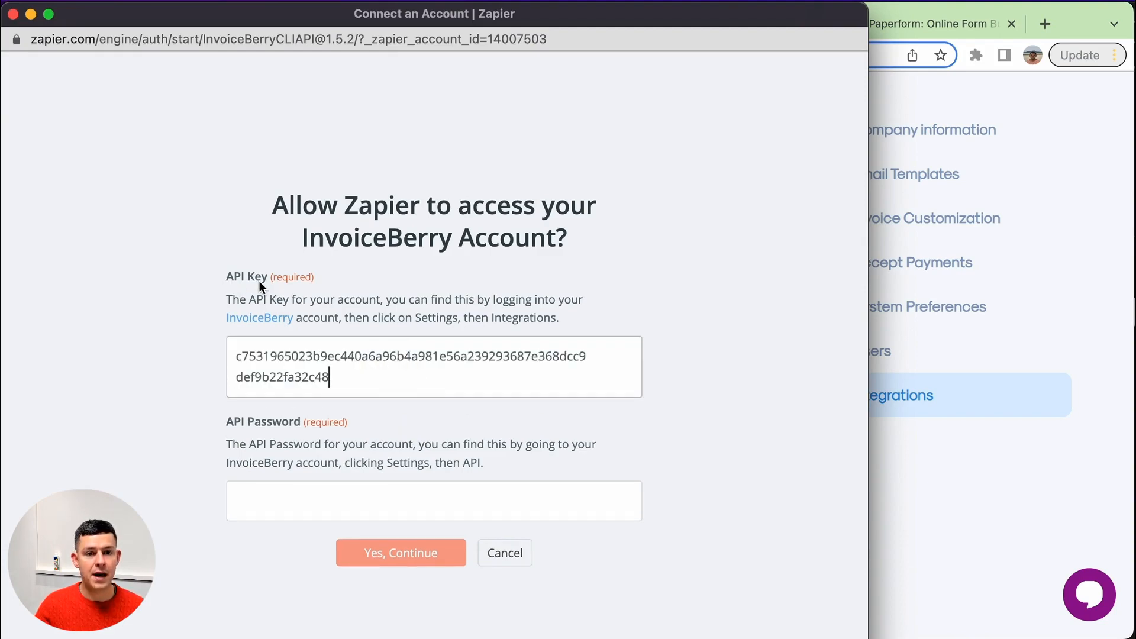
Copy the InvoiceBerry API password, paste it into the API Password field, and confirm the connection.
left_click(946, 533)
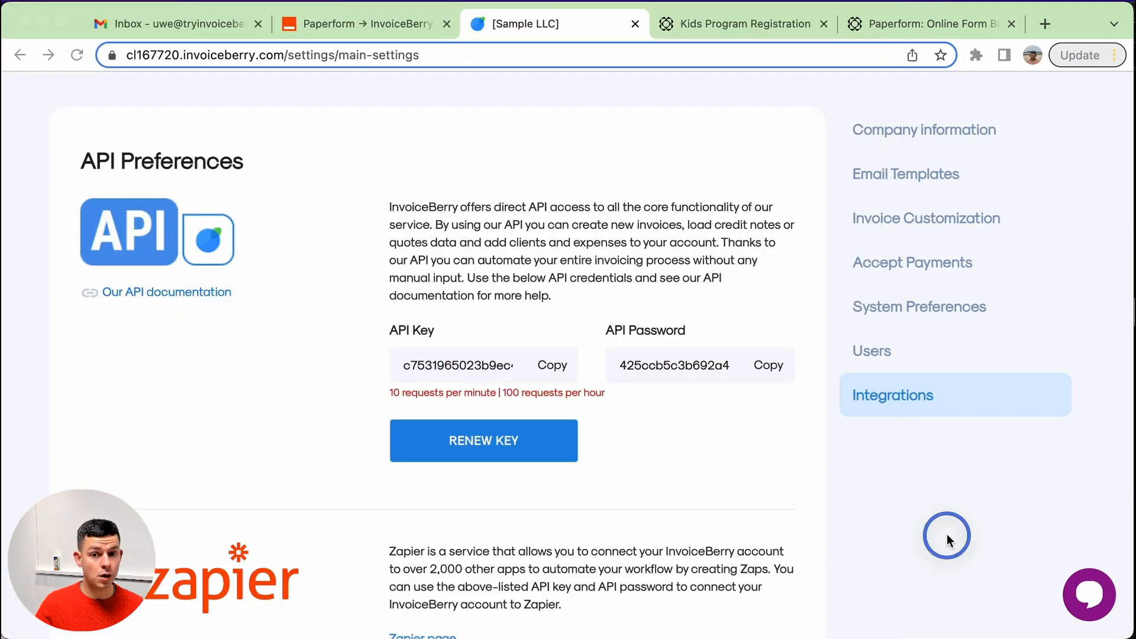
left_click(768, 367)
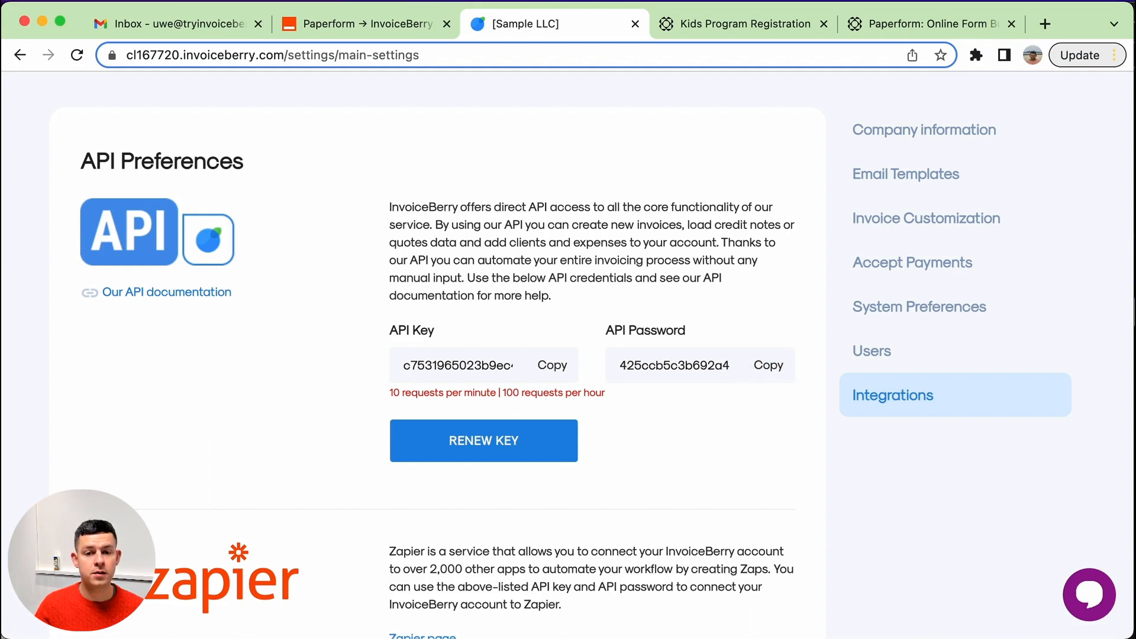
left_click(625, 638)
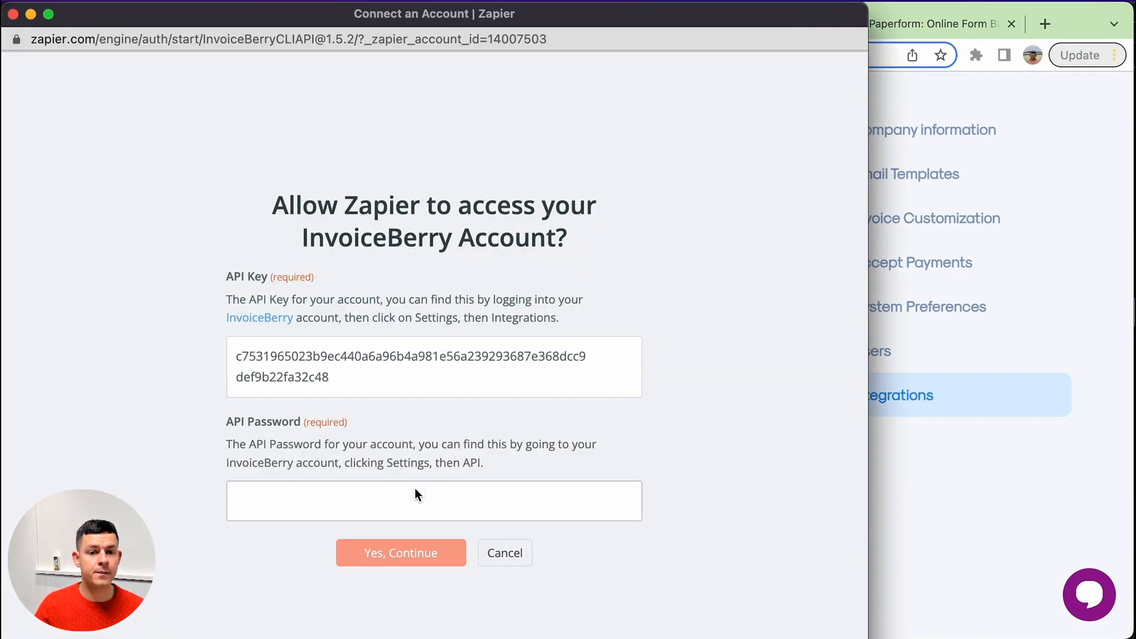
left_click(394, 500)
key("super+v")
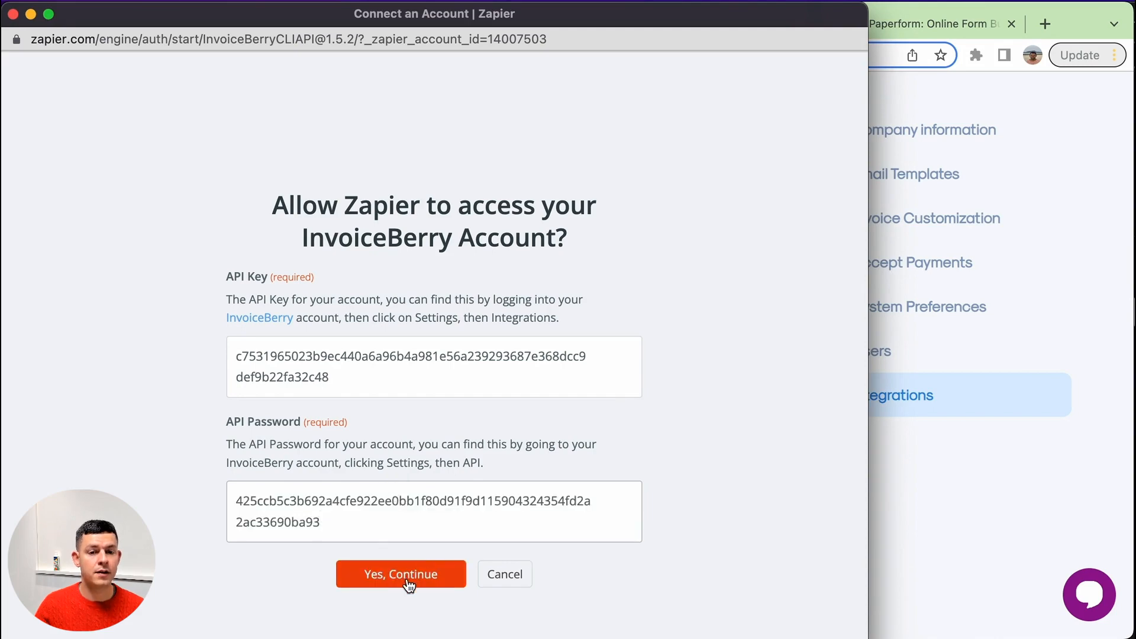
left_click(408, 581)
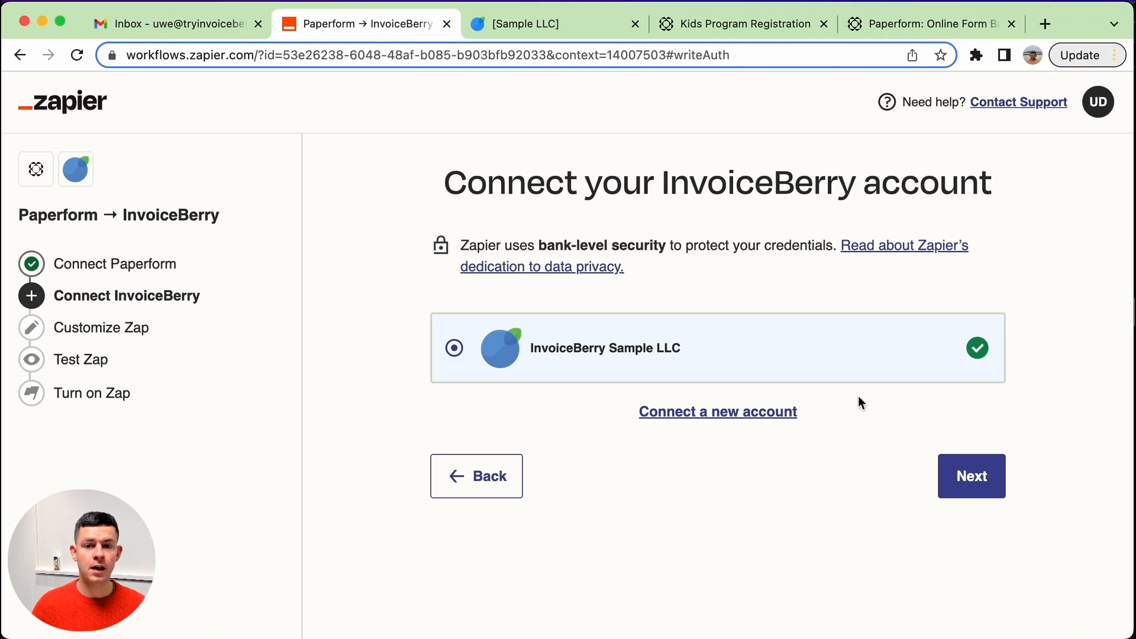
Continue with the connected InvoiceBerry account and select Client Name, Client Email and Client Phone Number as fields to edit.
left_click(986, 487)
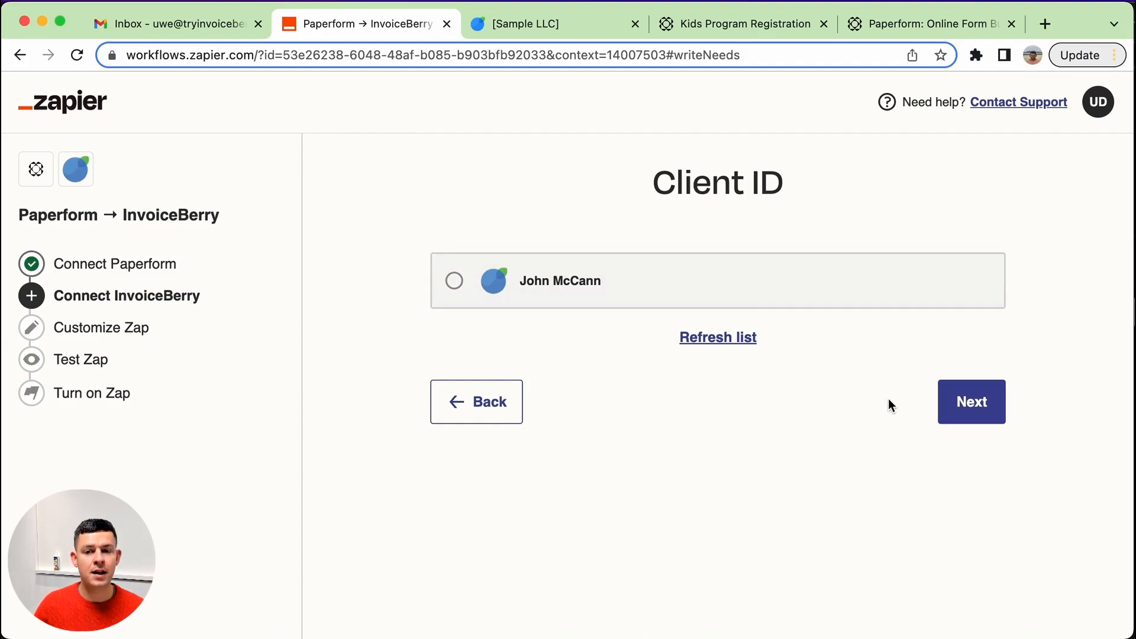
left_click(984, 414)
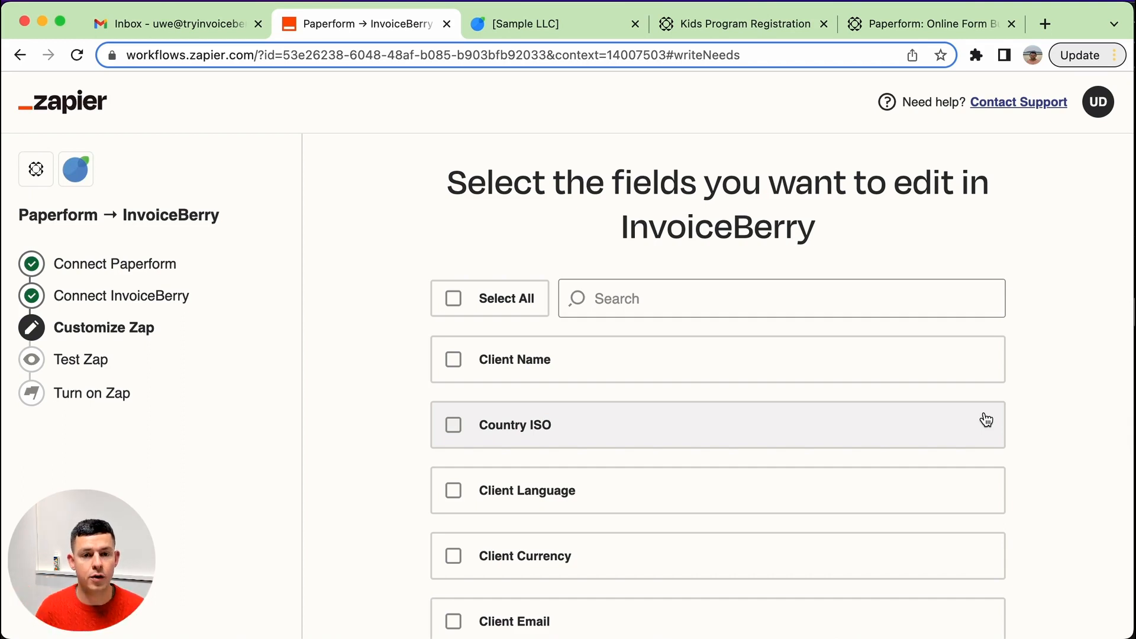
left_click(654, 363)
scroll(520, 428, "down", 2)
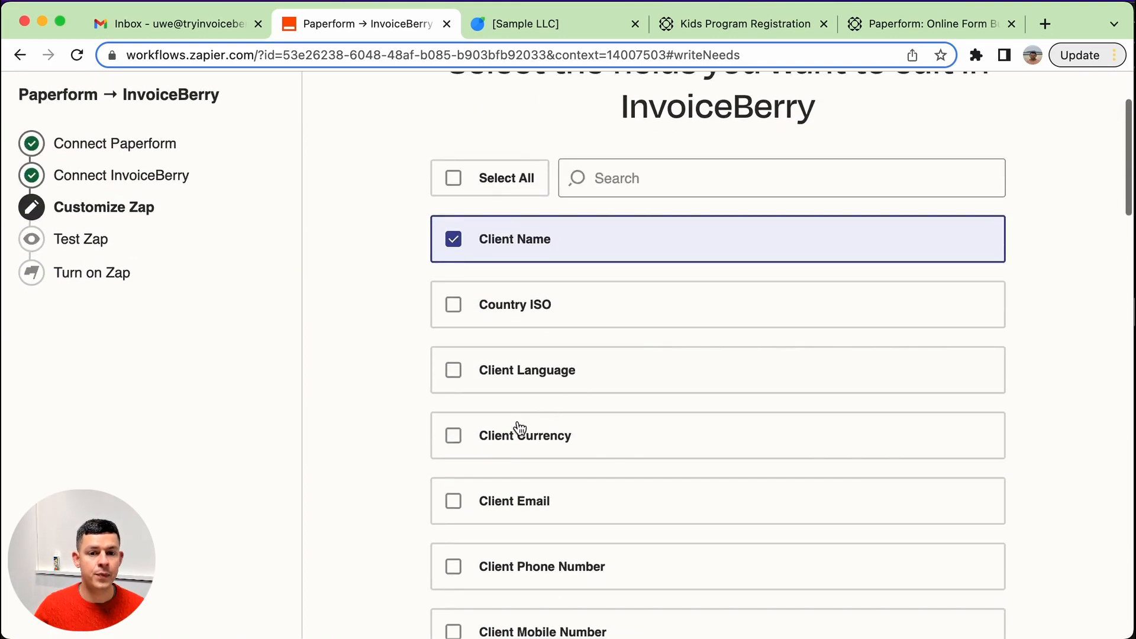
left_click(502, 503)
scroll(502, 507, "down", 4)
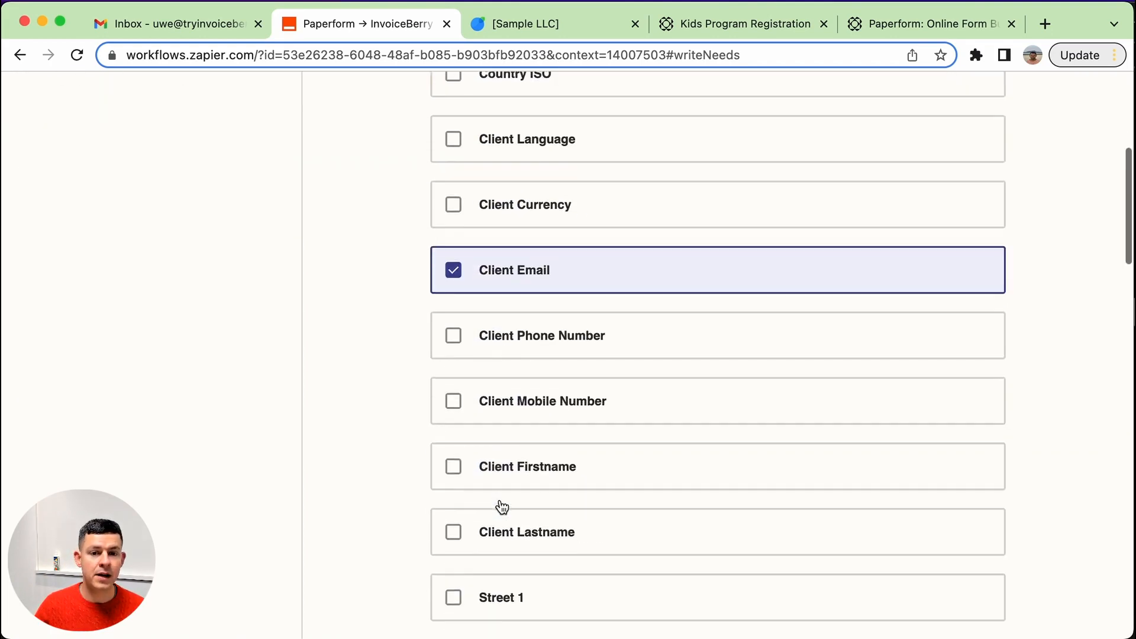
left_click(552, 338)
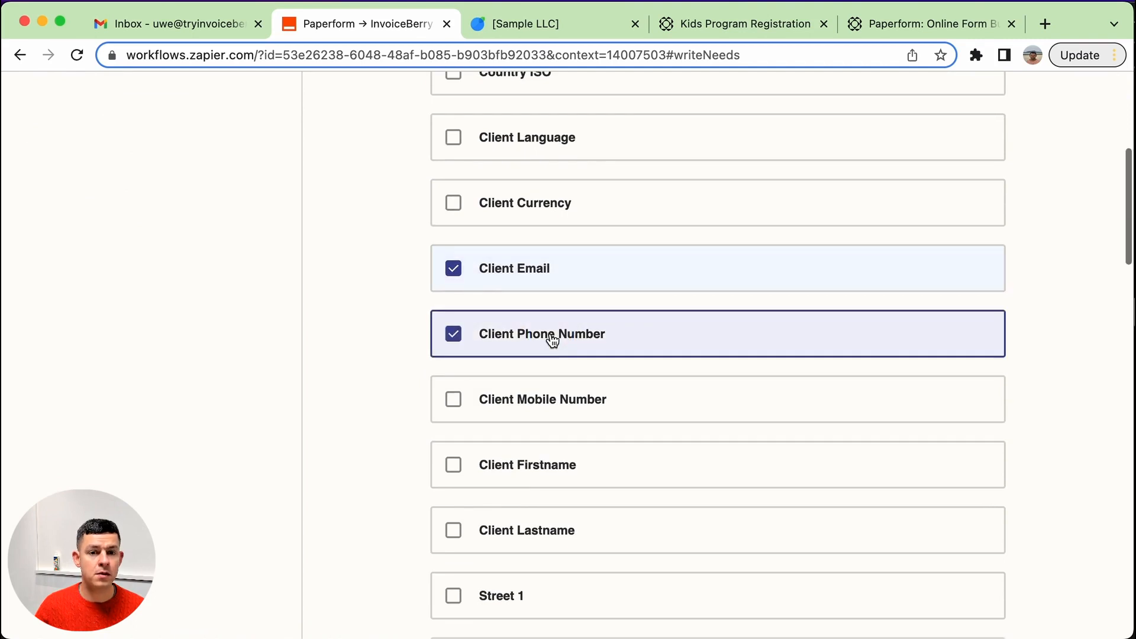
Also select the Client Firstname and Client Lastname fields to edit.
scroll(551, 337, "down", 2)
left_click(508, 202)
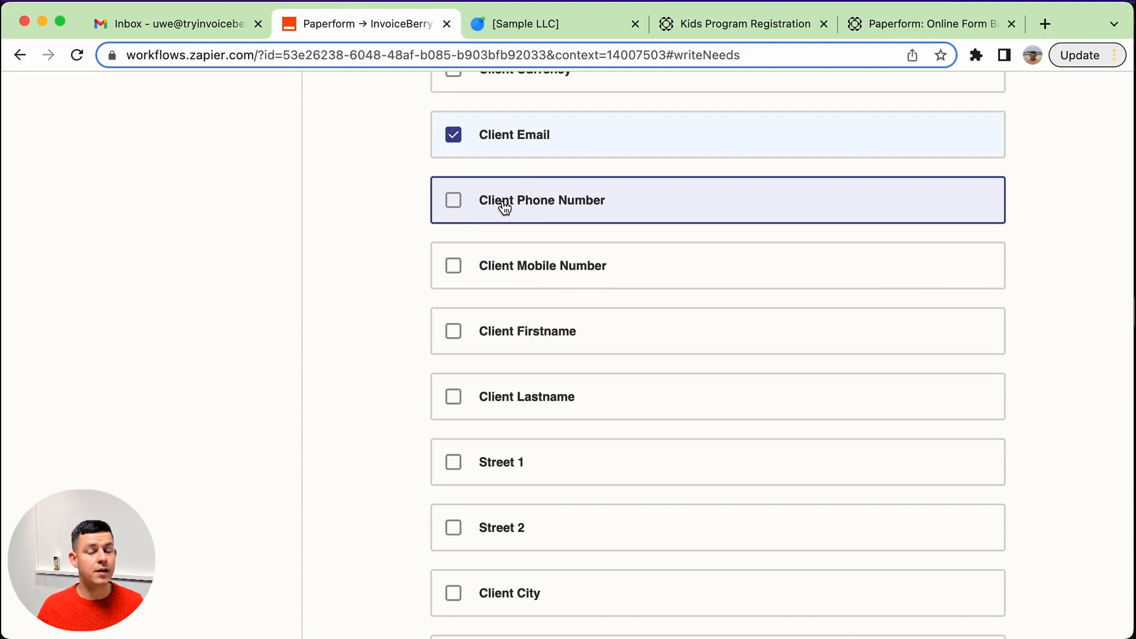
left_click(505, 207)
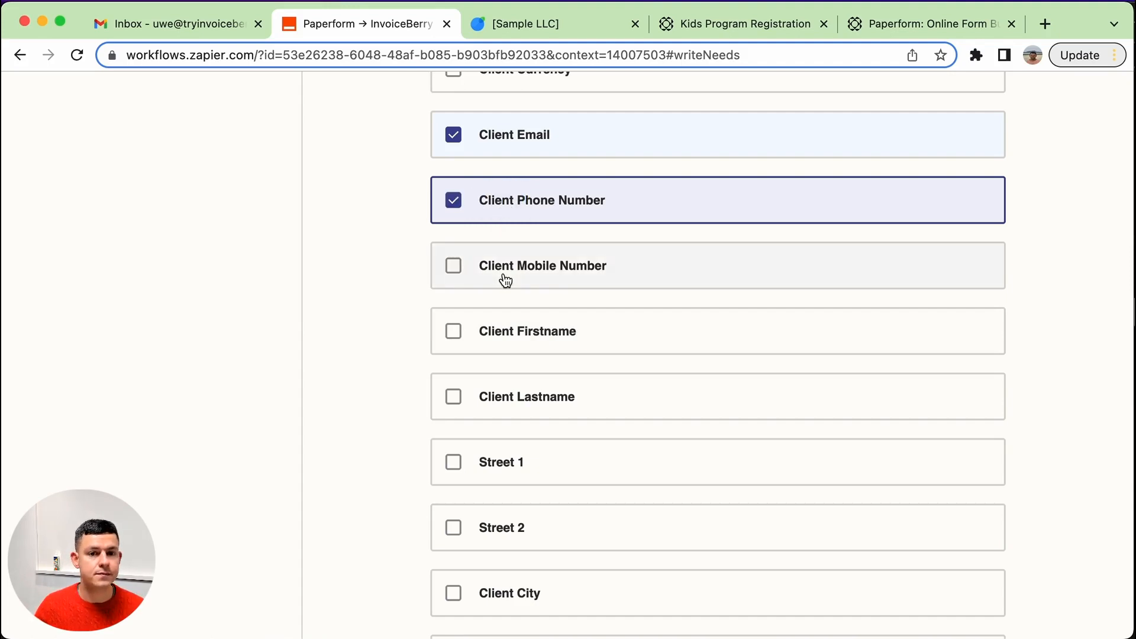
left_click(510, 340)
left_click(517, 405)
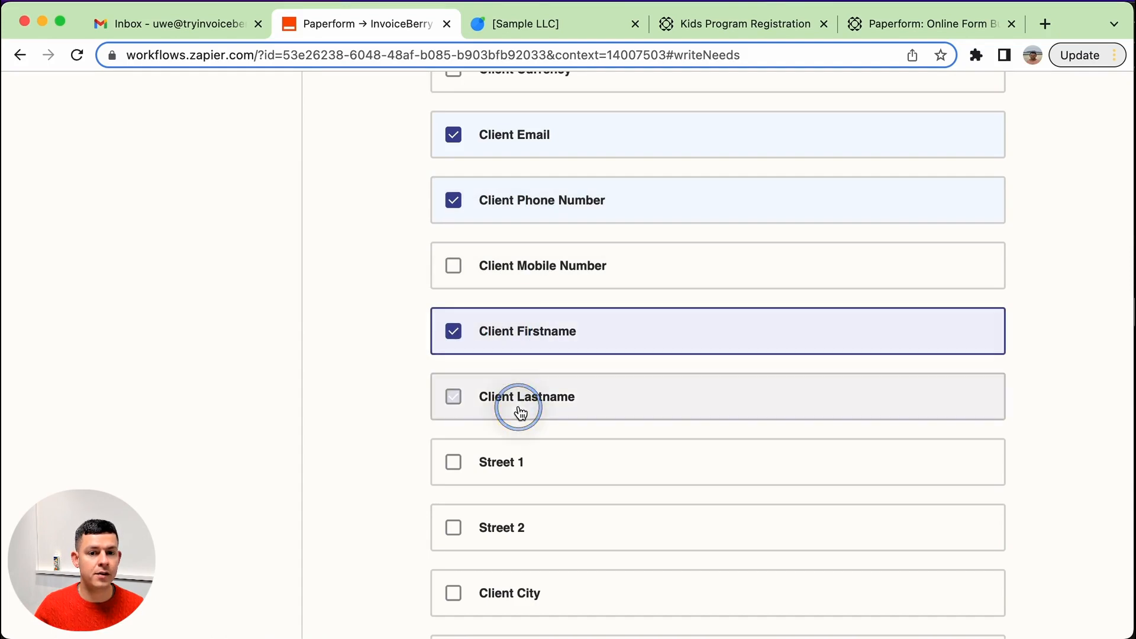
scroll(519, 409, "down", 3)
scroll(519, 409, "down", 10)
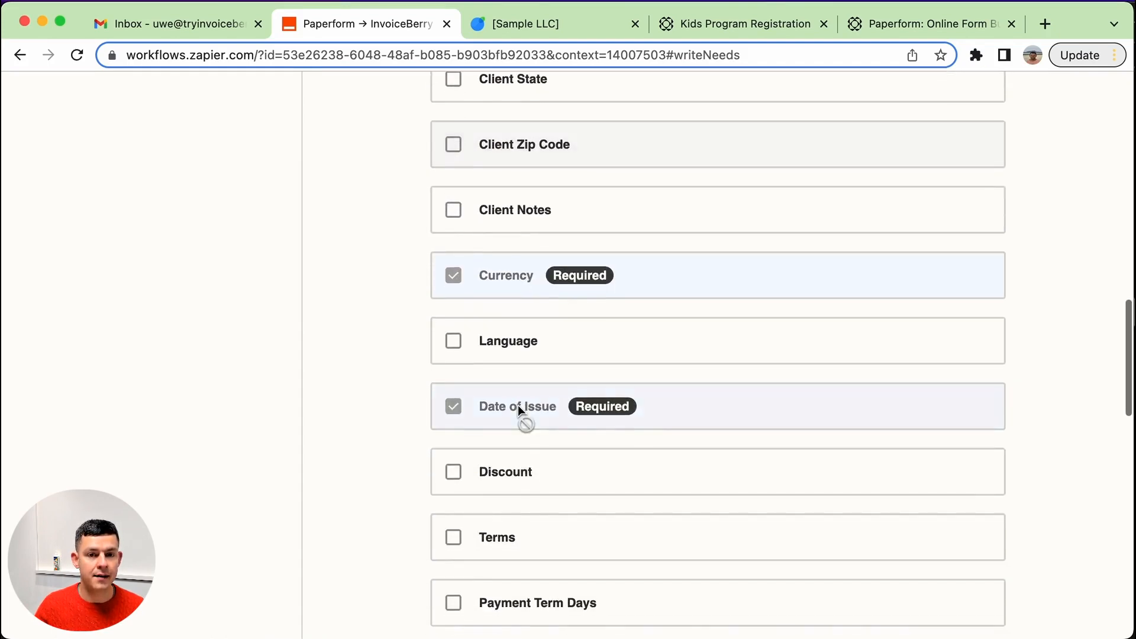
Select Item Description, Item Unit Cost, Item Quantity and Send Invoice fields, then continue to field mapping.
scroll(519, 408, "down", 8)
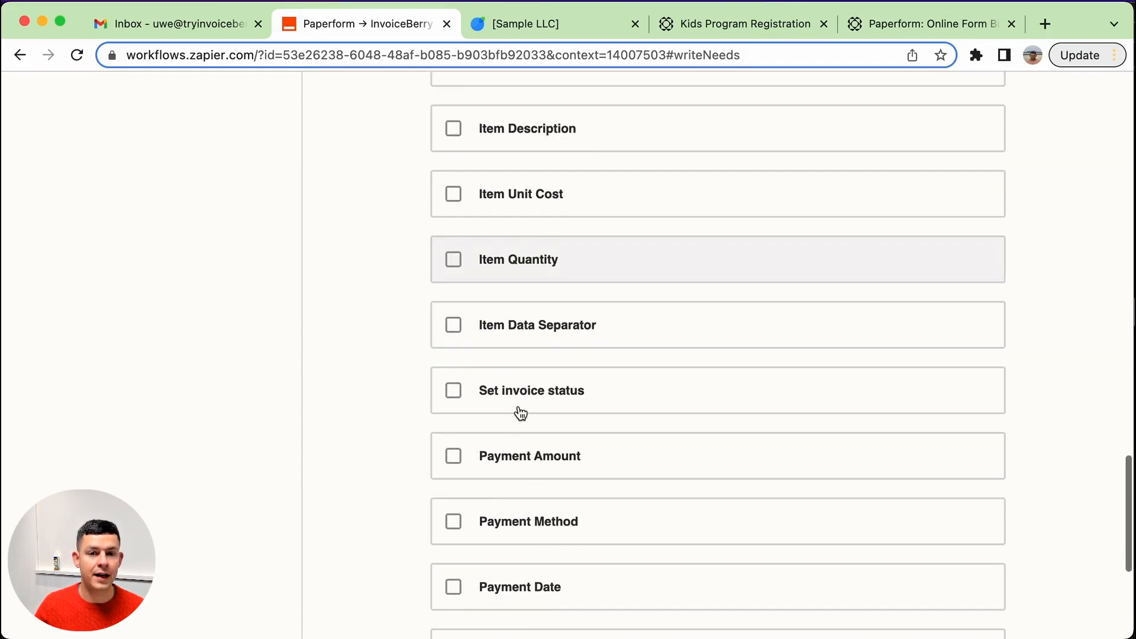
left_click(571, 137)
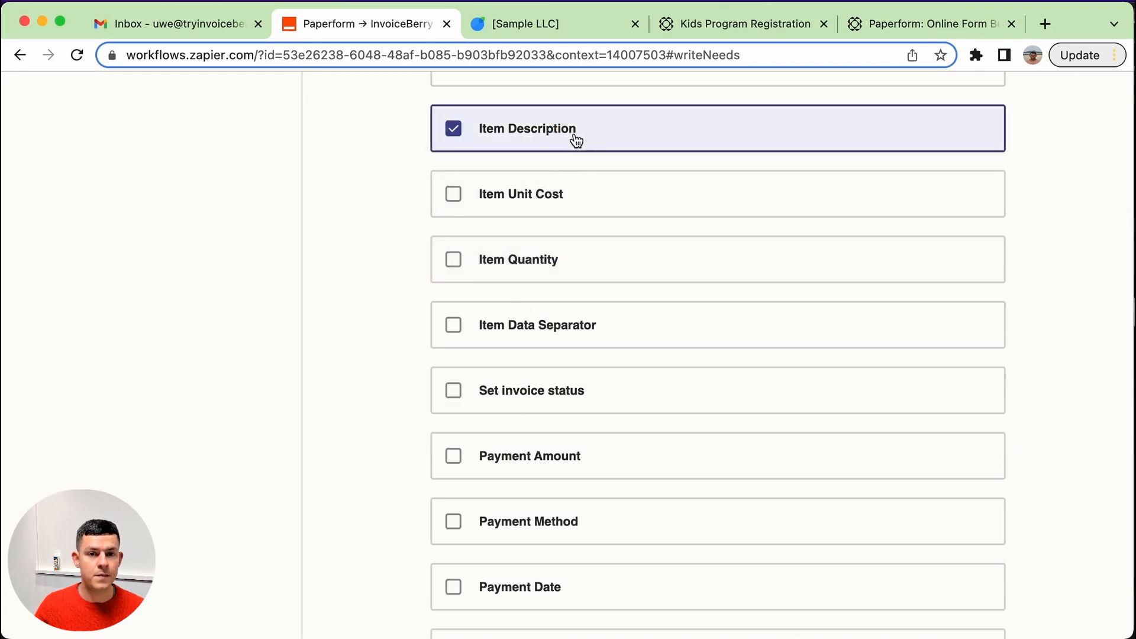
left_click(553, 200)
left_click(540, 264)
scroll(538, 273, "down", 4)
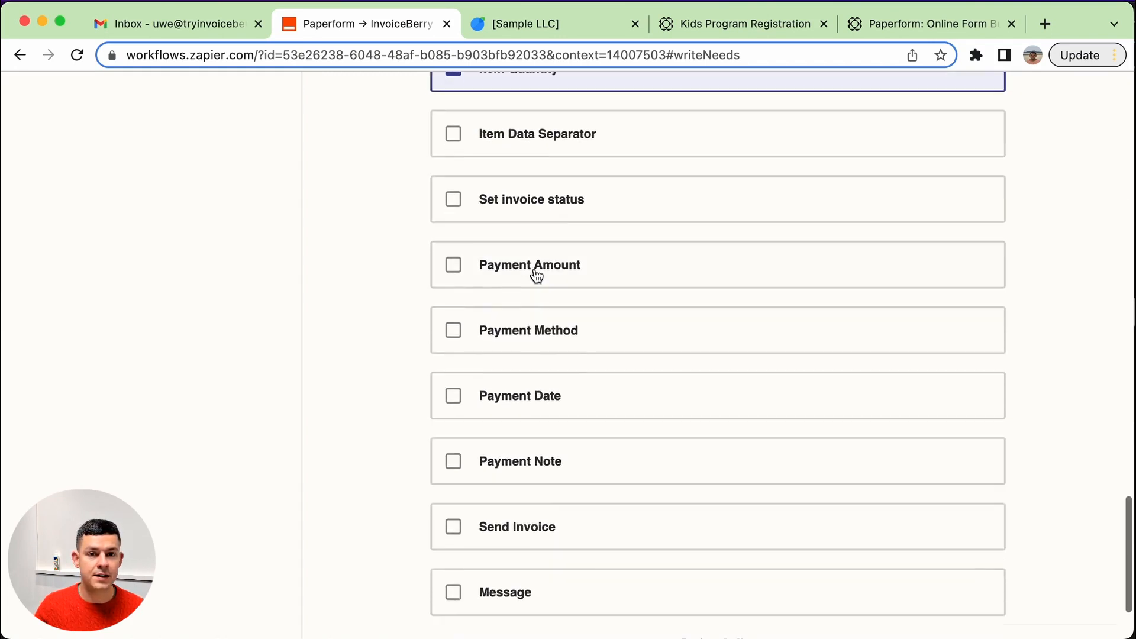
scroll(474, 378, "down", 2)
left_click(553, 410)
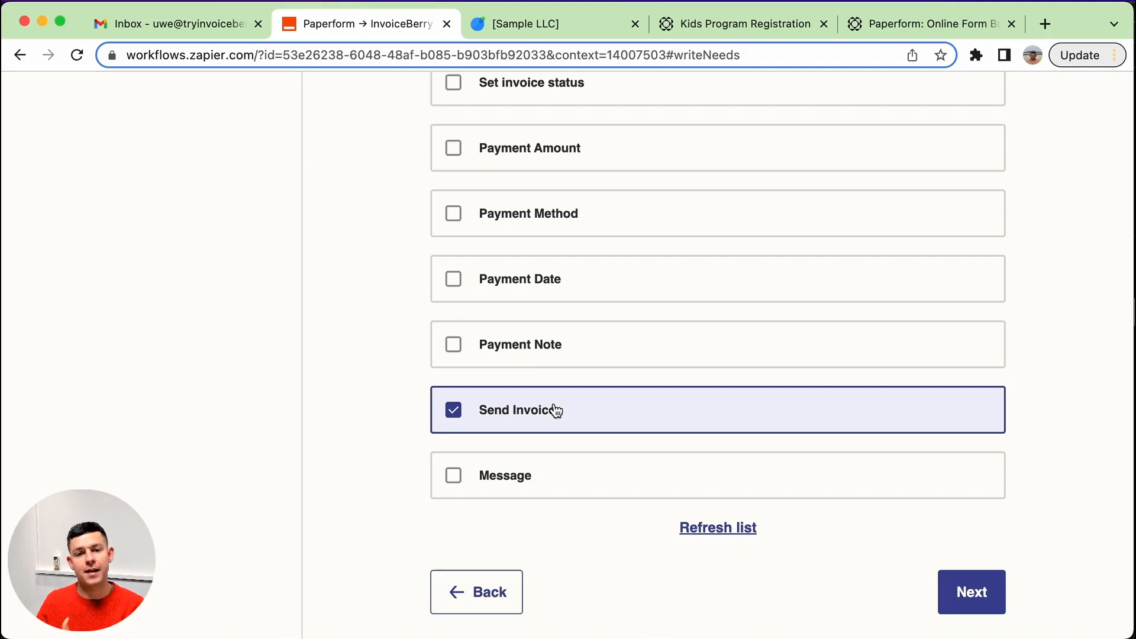
left_click(995, 606)
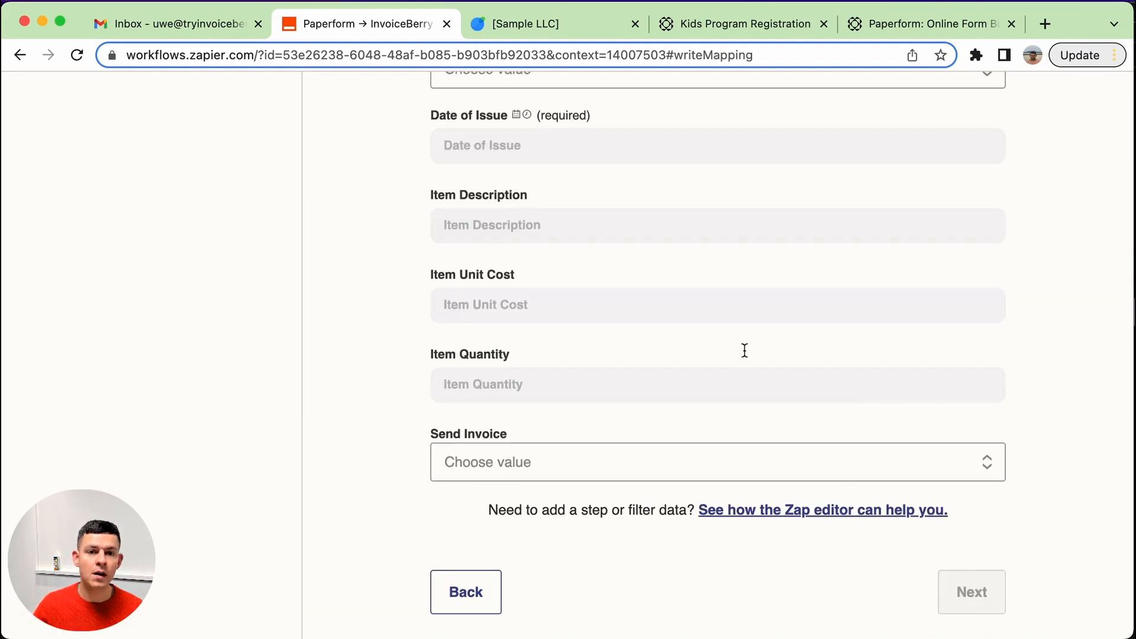
Map the Client Name field to the Paperform element Parent's Name - Answer.
scroll(747, 358, "up", 10)
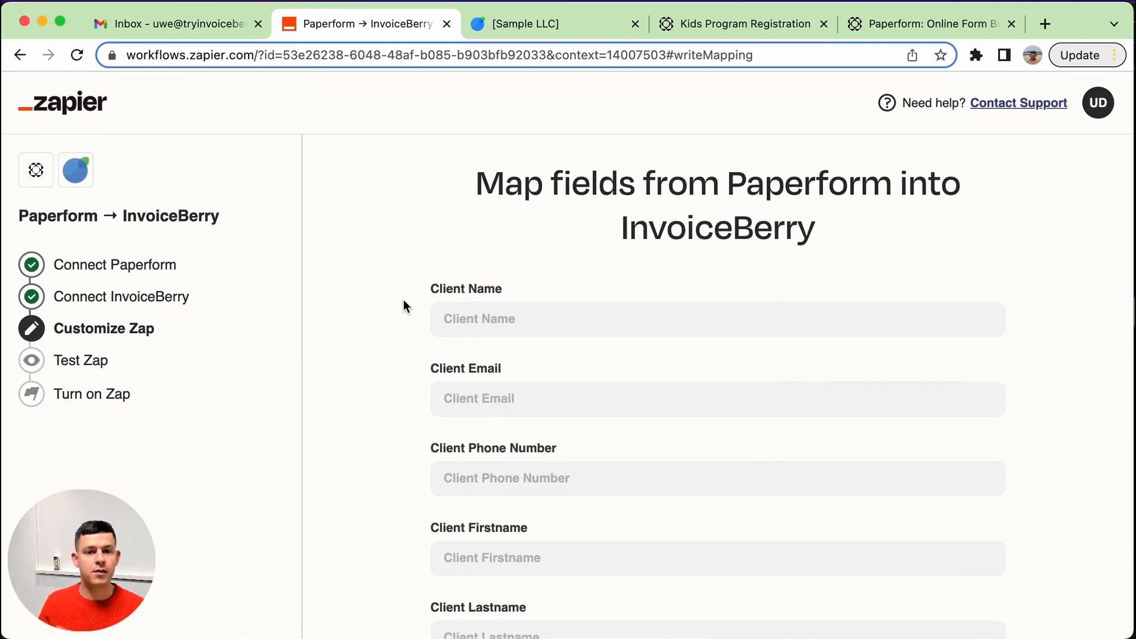
left_click(520, 332)
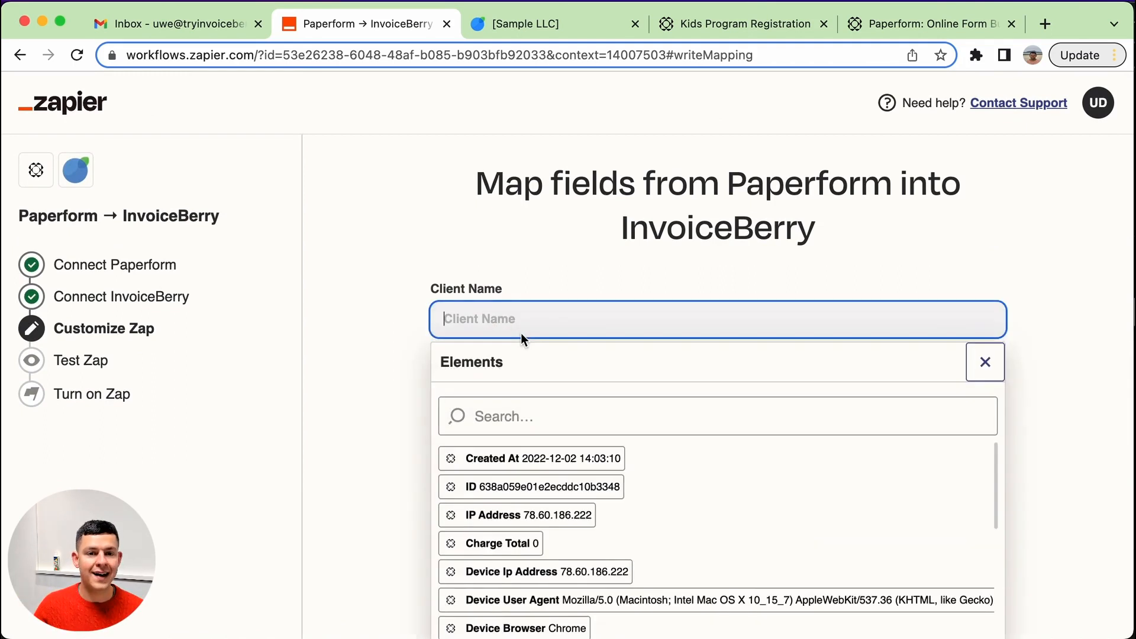
scroll(665, 440, "down", 5)
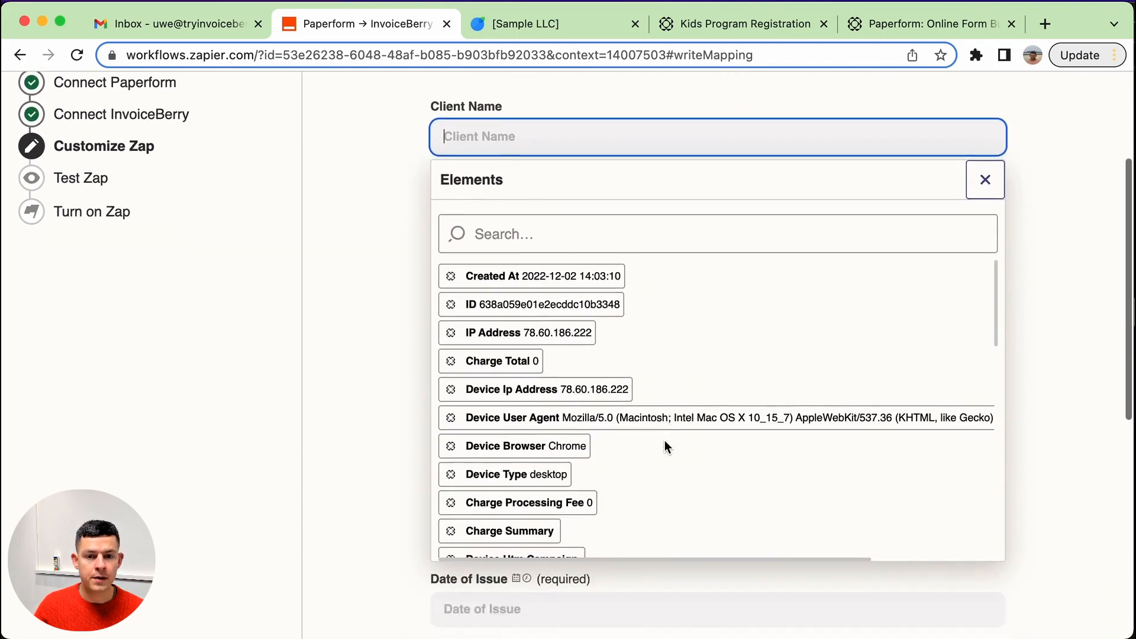
scroll(474, 332, "right", 1)
scroll(474, 334, "left", 1)
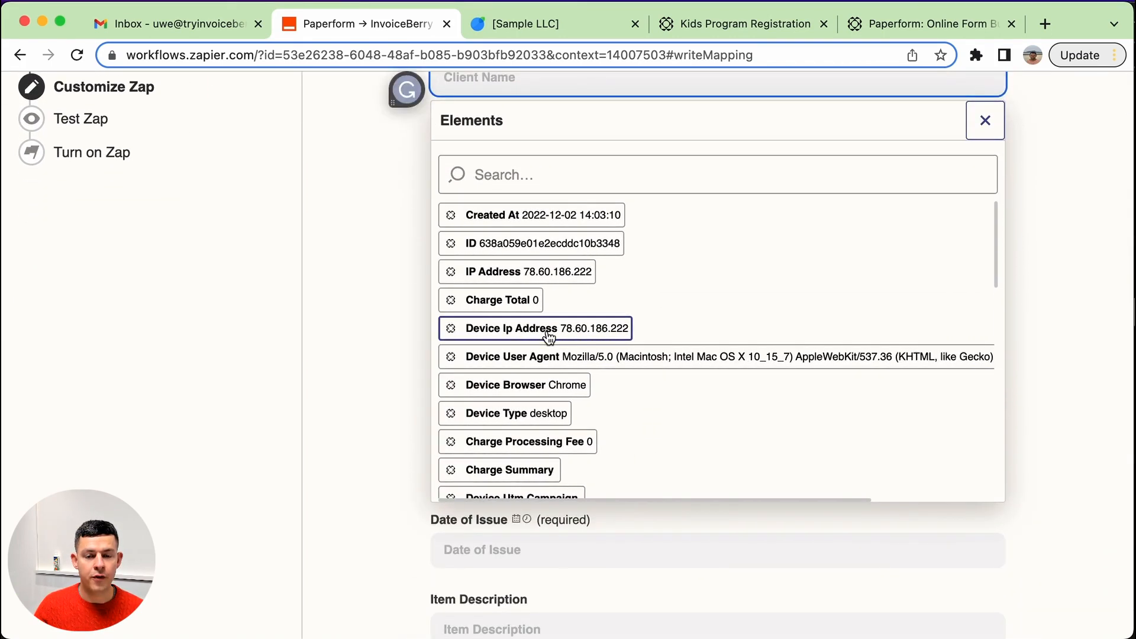
scroll(508, 337, "down", 3)
scroll(549, 336, "down", 1)
scroll(550, 336, "down", 3)
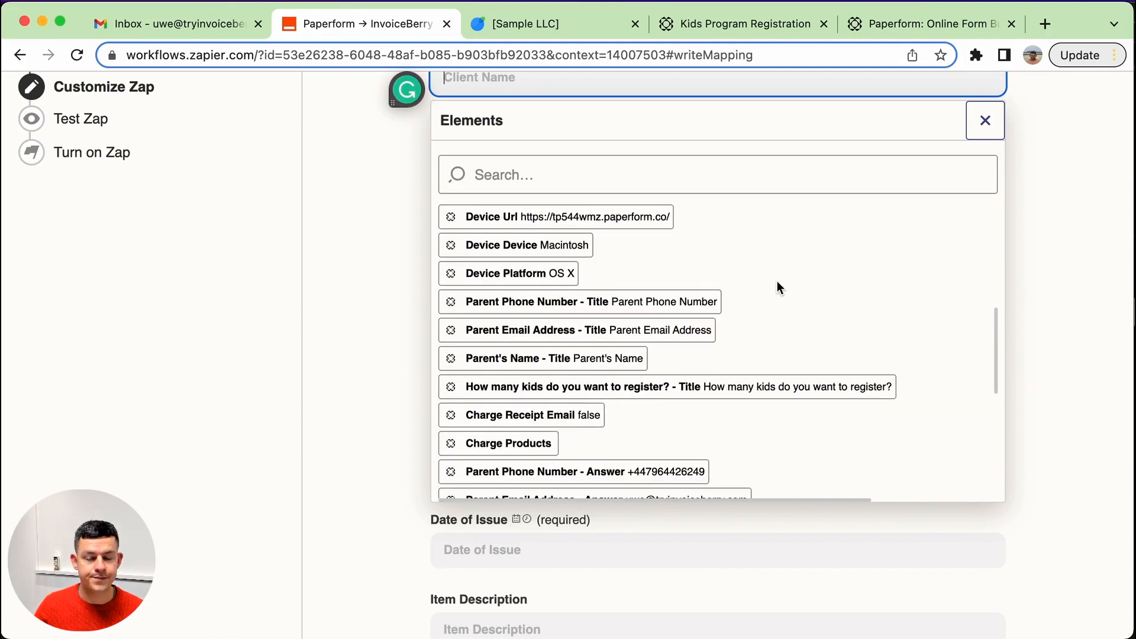
scroll(776, 282, "down", 4)
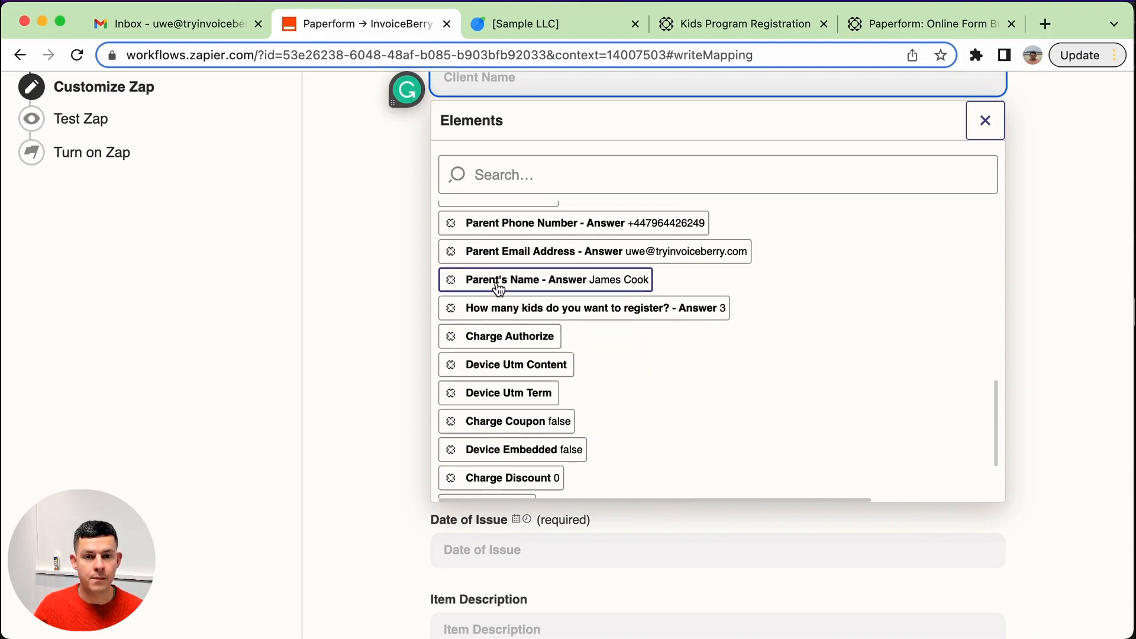
left_click(633, 284)
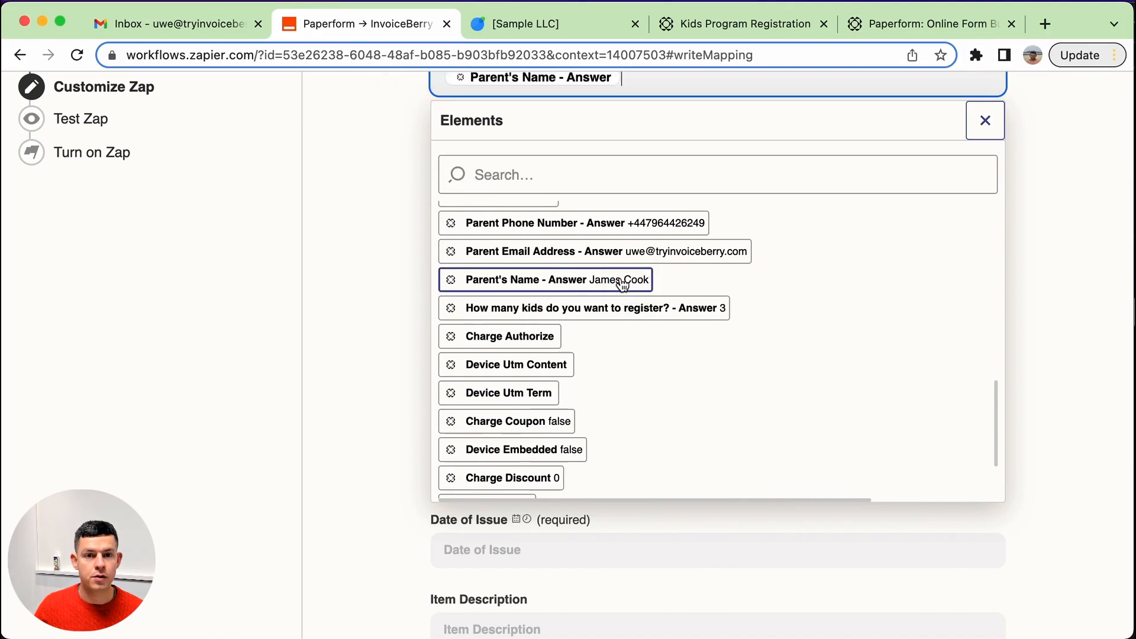
left_click(327, 261)
Map the Client Email field to Parent Email Address - Answer.
left_click(522, 159)
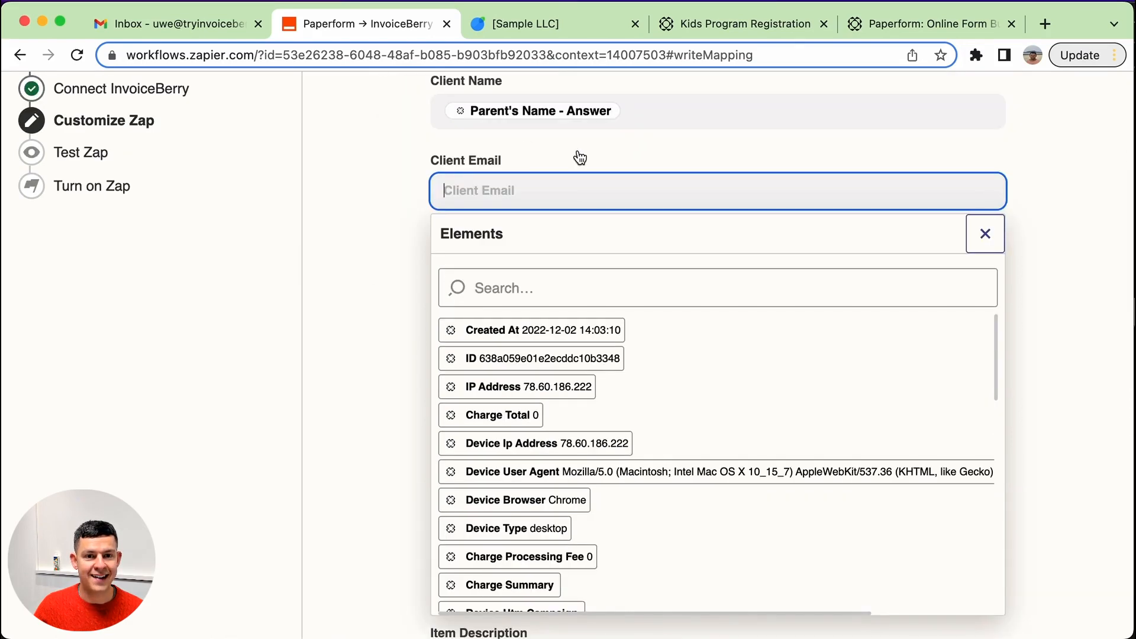
scroll(605, 520, "down", 5)
scroll(604, 520, "down", 5)
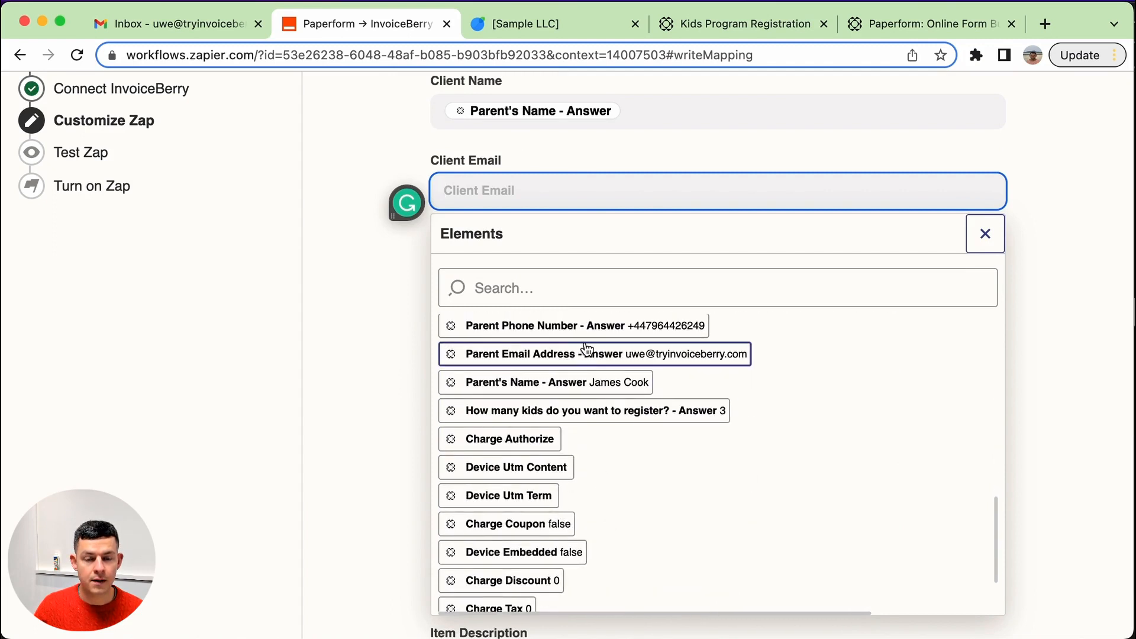
left_click(613, 356)
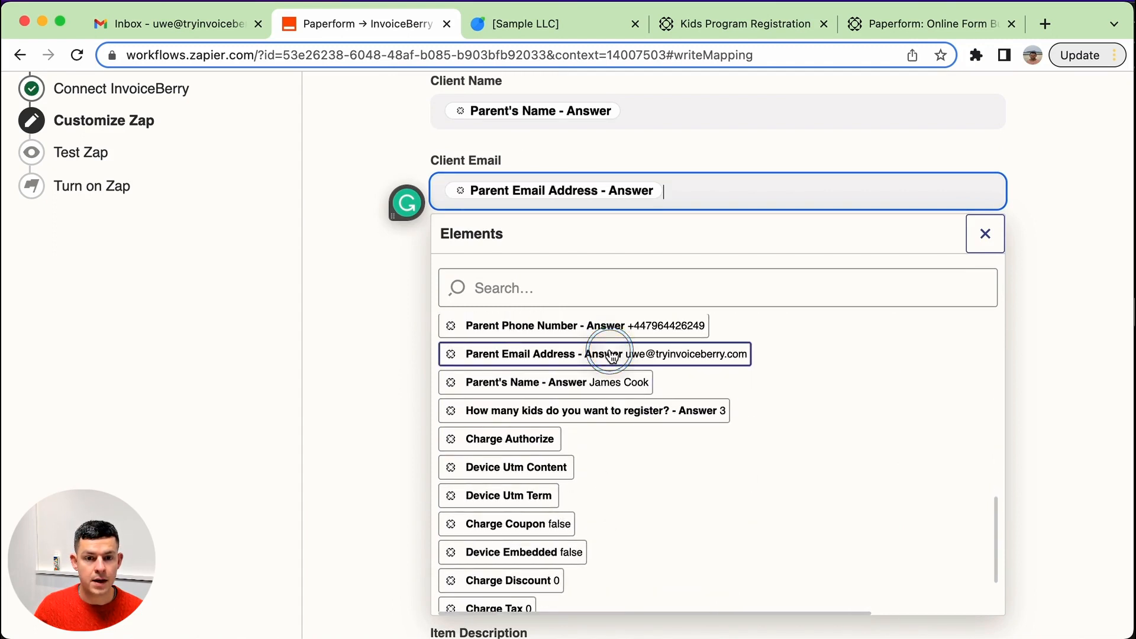
left_click(276, 375)
Map the Client Phone Number field to Parent Phone Number - Answer.
left_click(512, 271)
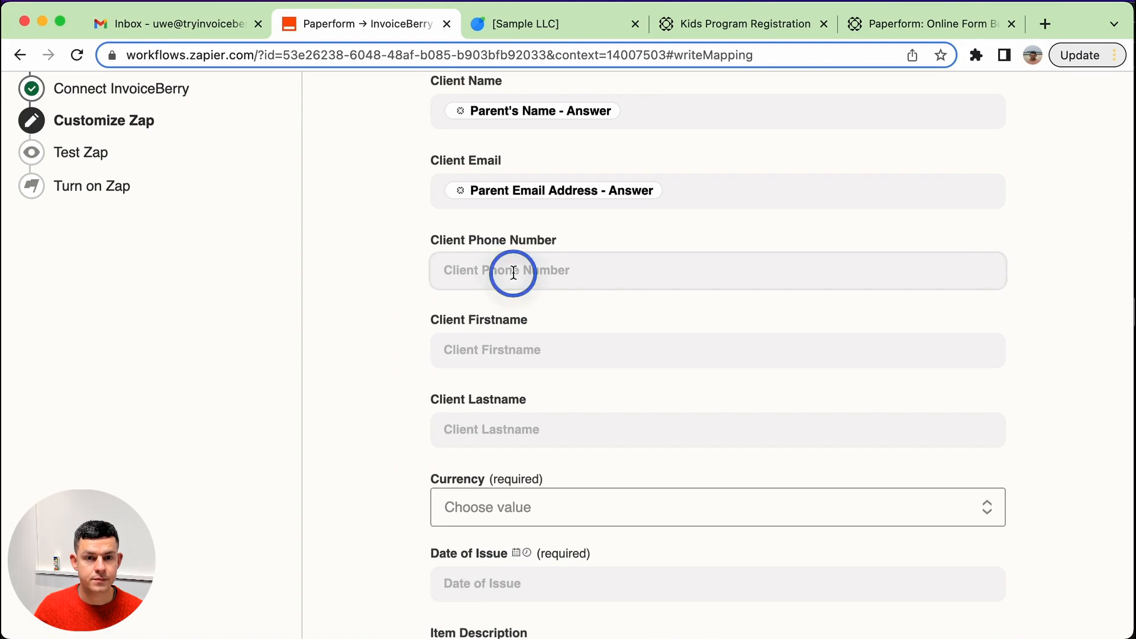
scroll(553, 443, "down", 3)
scroll(553, 444, "down", 10)
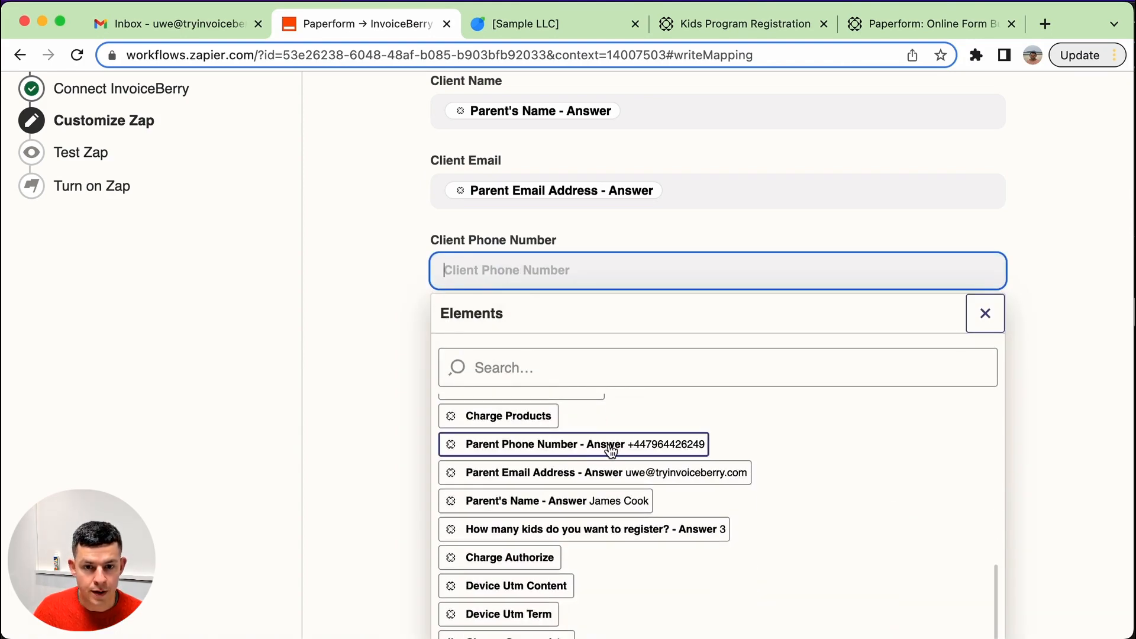
left_click(553, 444)
left_click(292, 479)
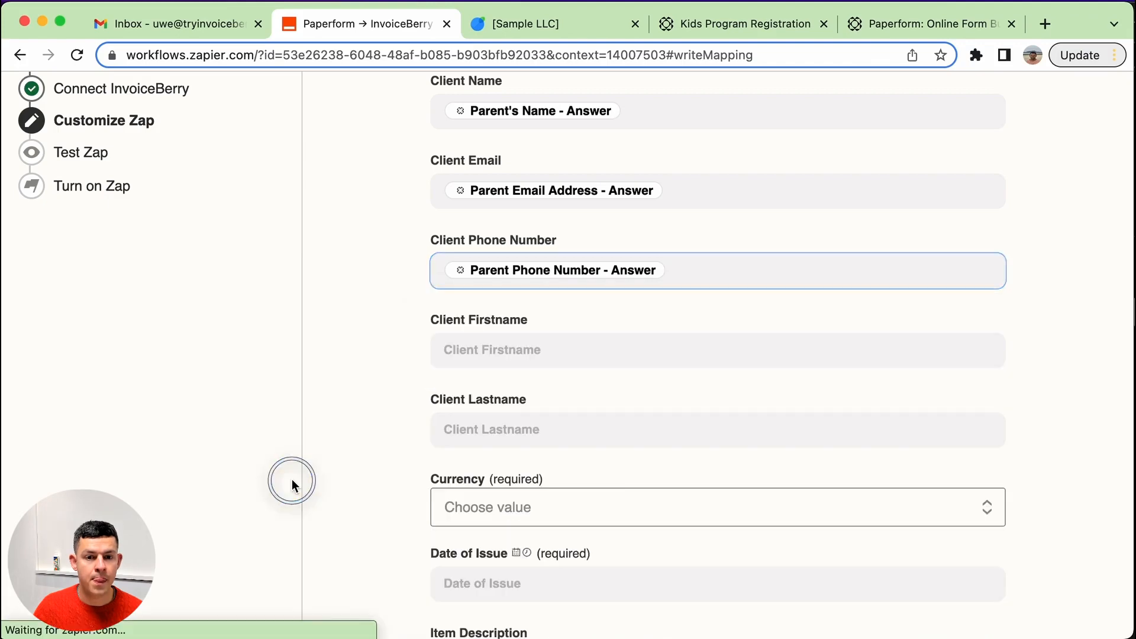
left_click(540, 341)
scroll(545, 486, "down", 10)
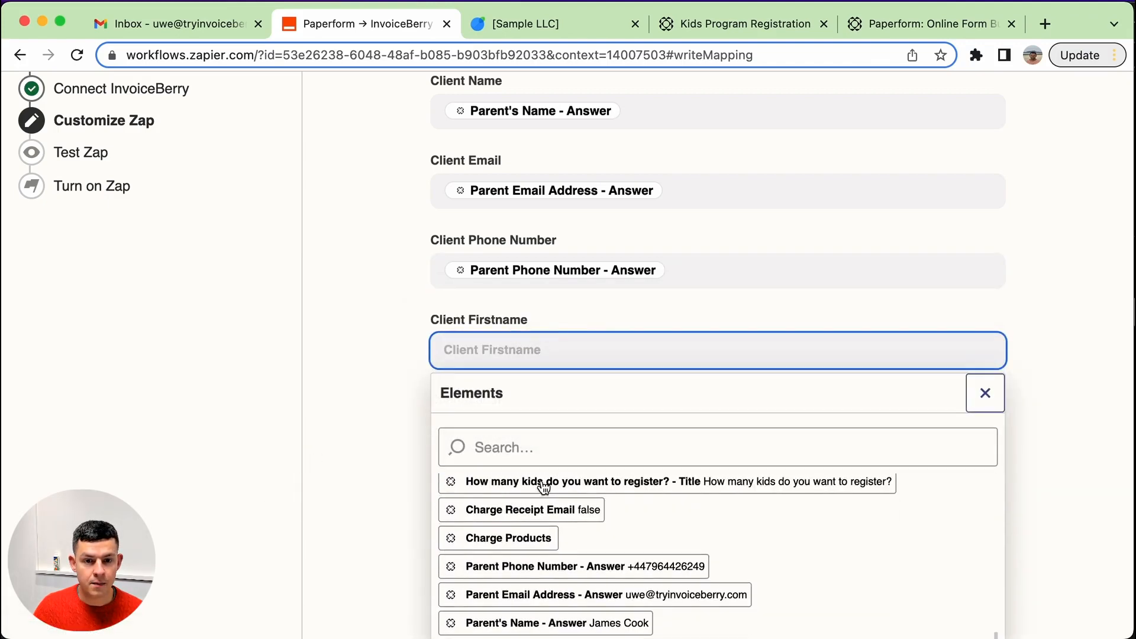
scroll(569, 494, "up", 5)
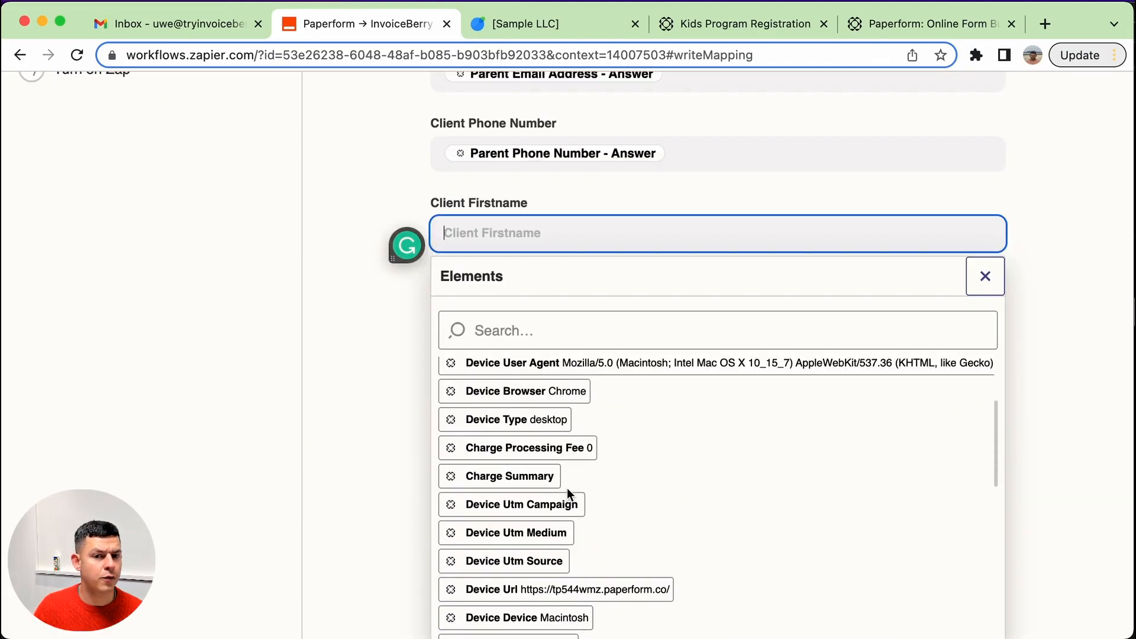
scroll(568, 493, "down", 8)
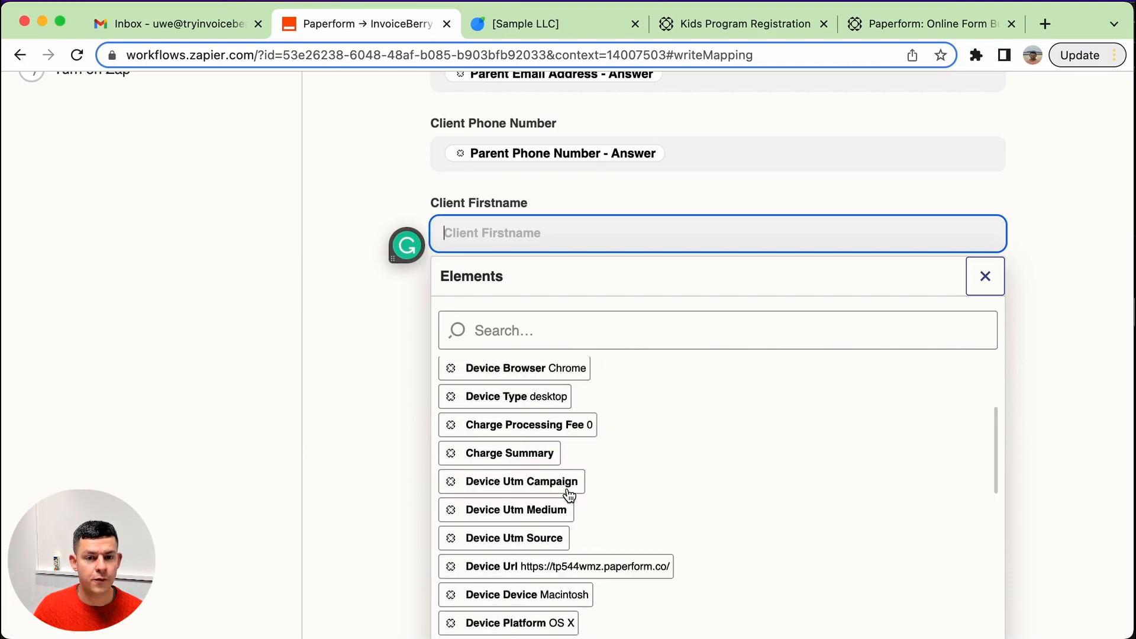
scroll(567, 488, "down", 4)
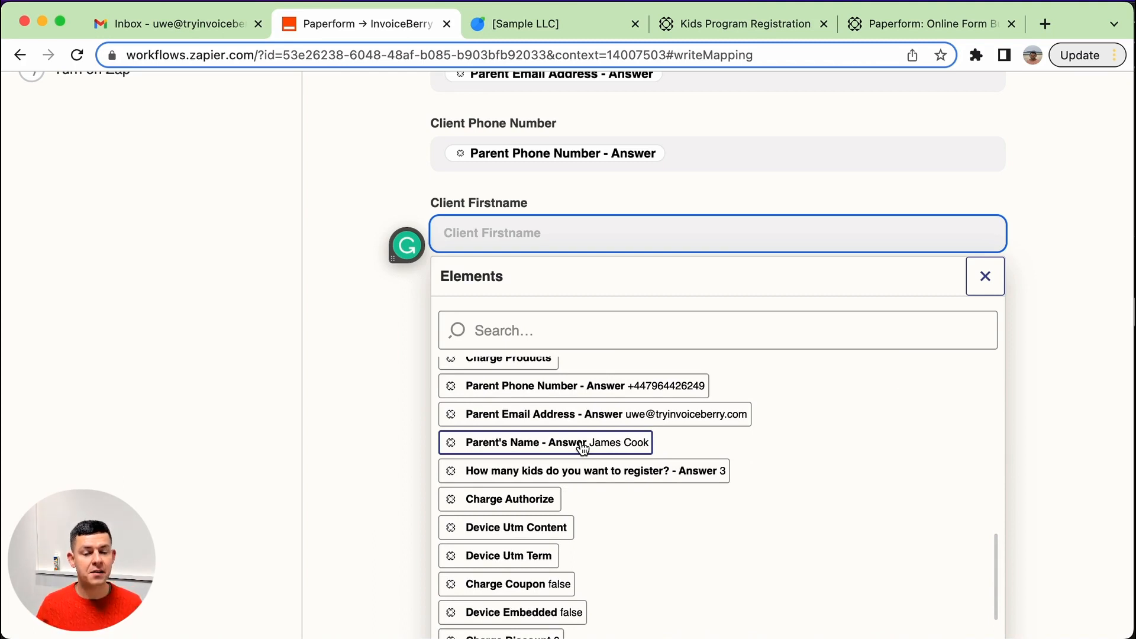
scroll(582, 448, "down", 1)
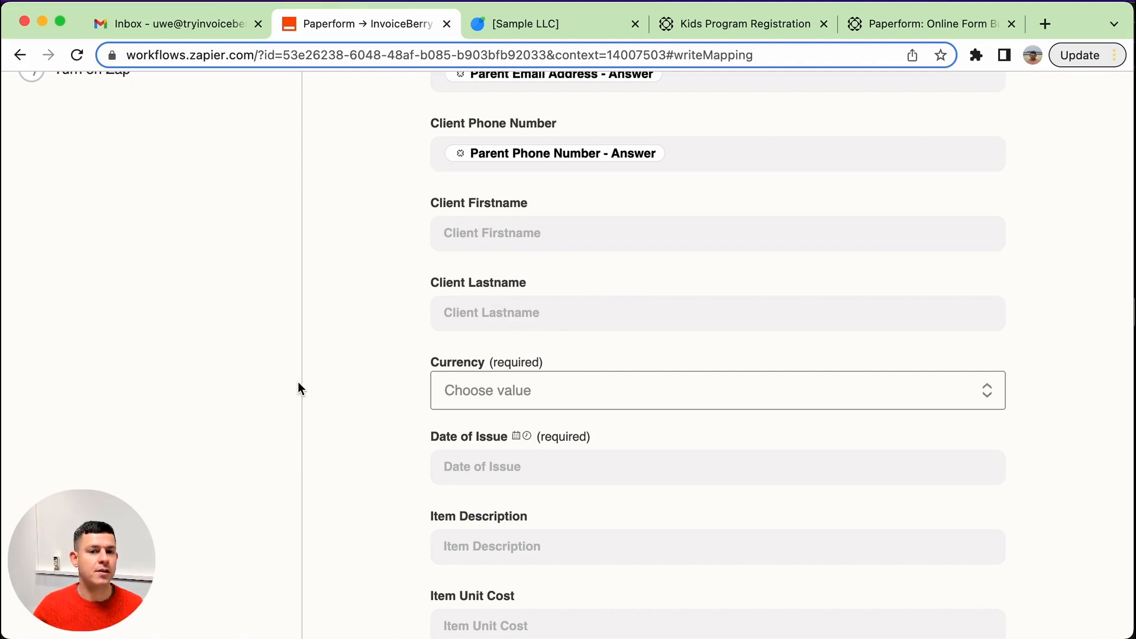
Set the Currency to United States dollar and map Date of Issue to the Created At element.
left_click(542, 389)
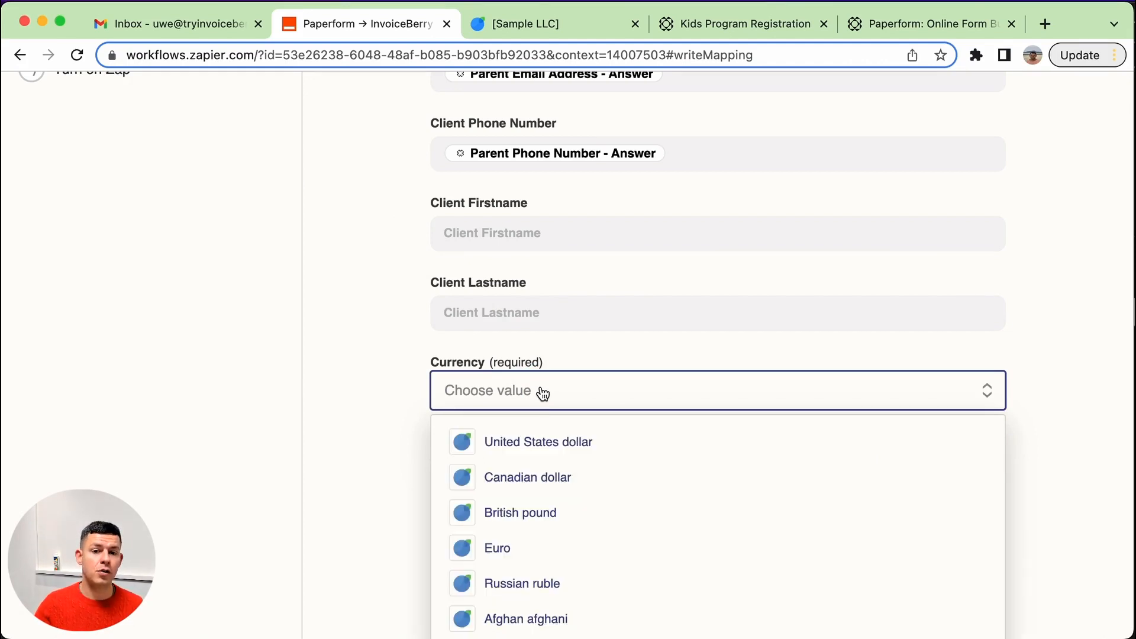
left_click(536, 454)
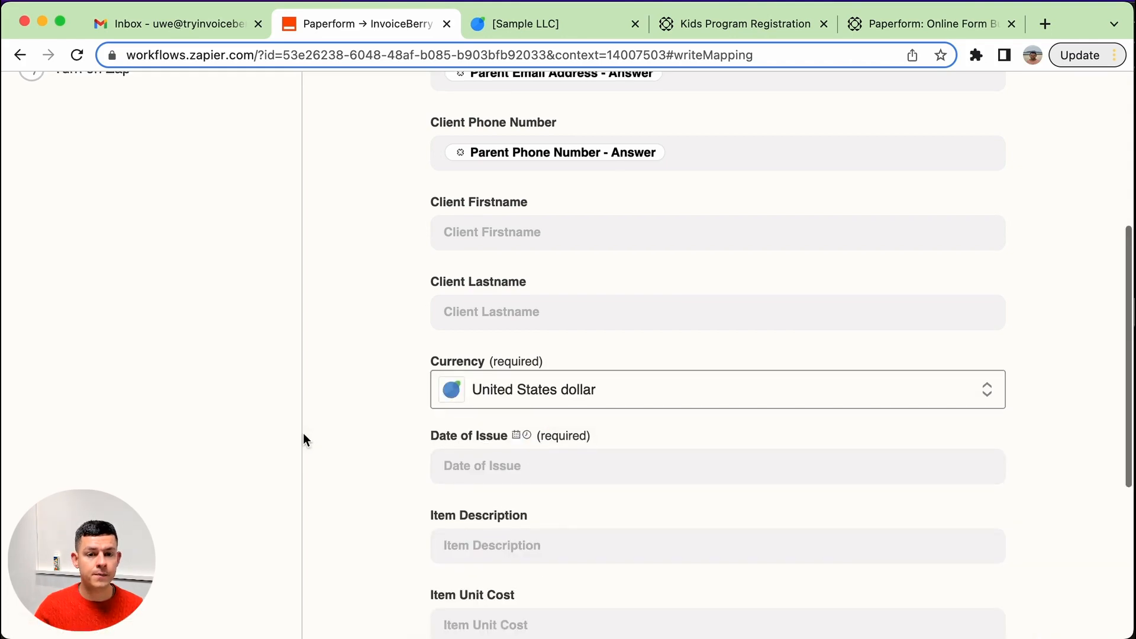
scroll(305, 435, "down", 5)
left_click(582, 200)
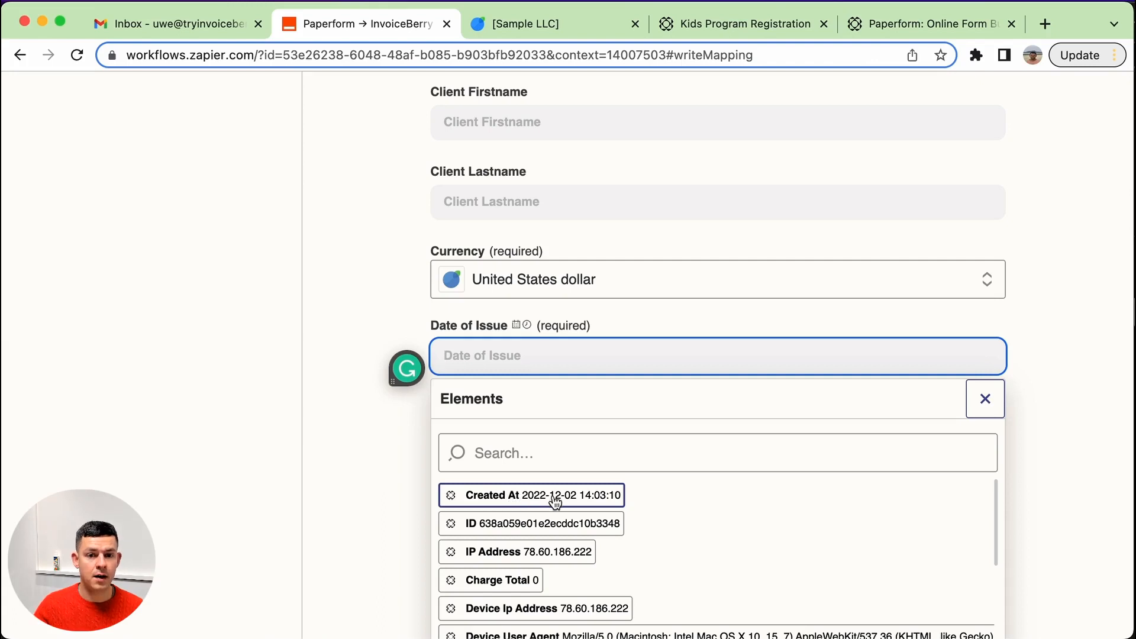
left_click(507, 507)
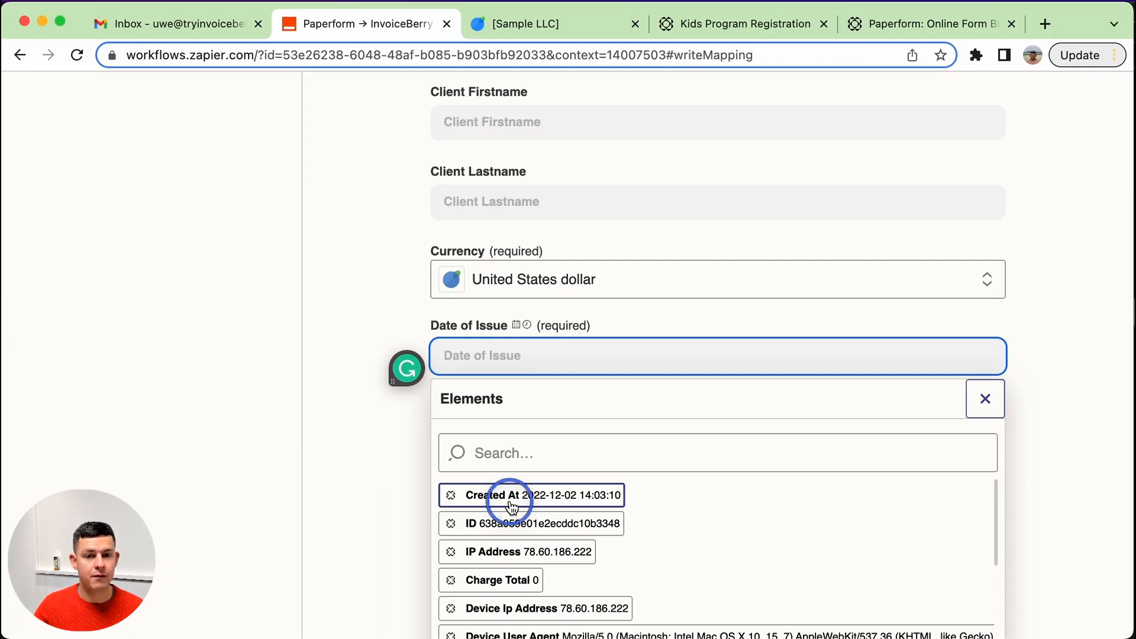
left_click(287, 405)
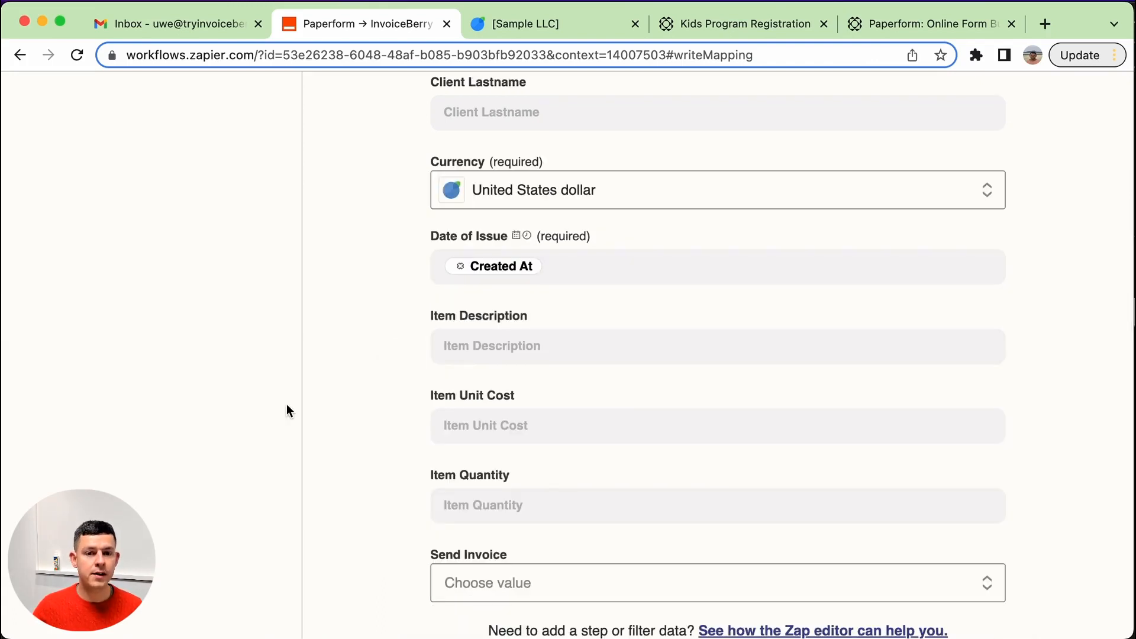
Enter "Daily fee for kids program." as the Item Description.
left_click(519, 343)
scroll(360, 454, "down", 3)
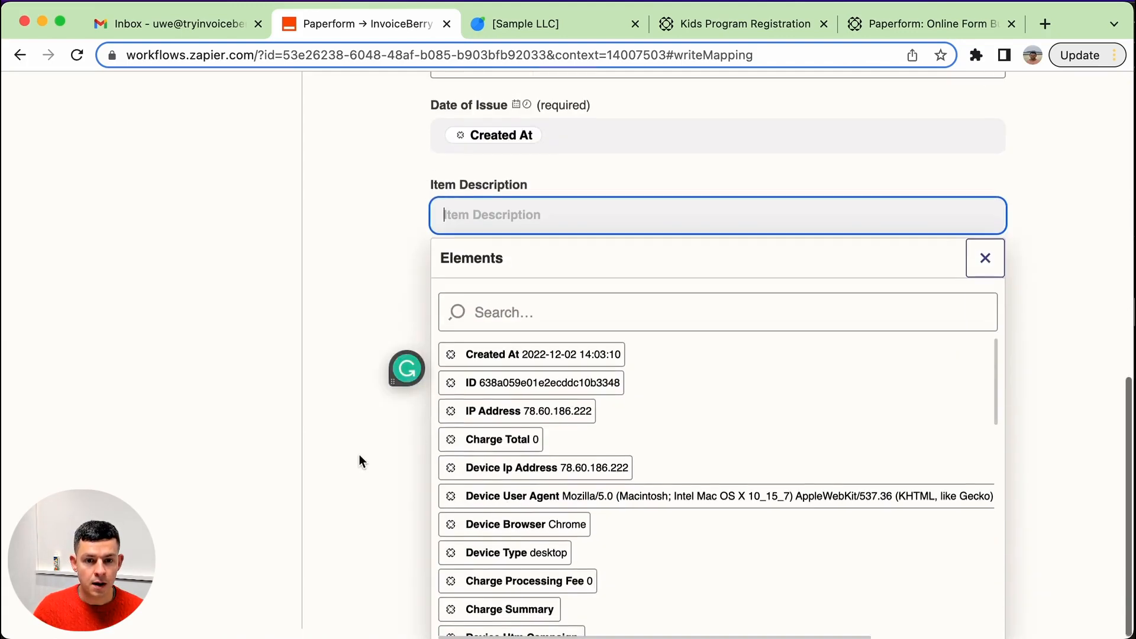
scroll(591, 436, "down", 5)
scroll(590, 436, "down", 5)
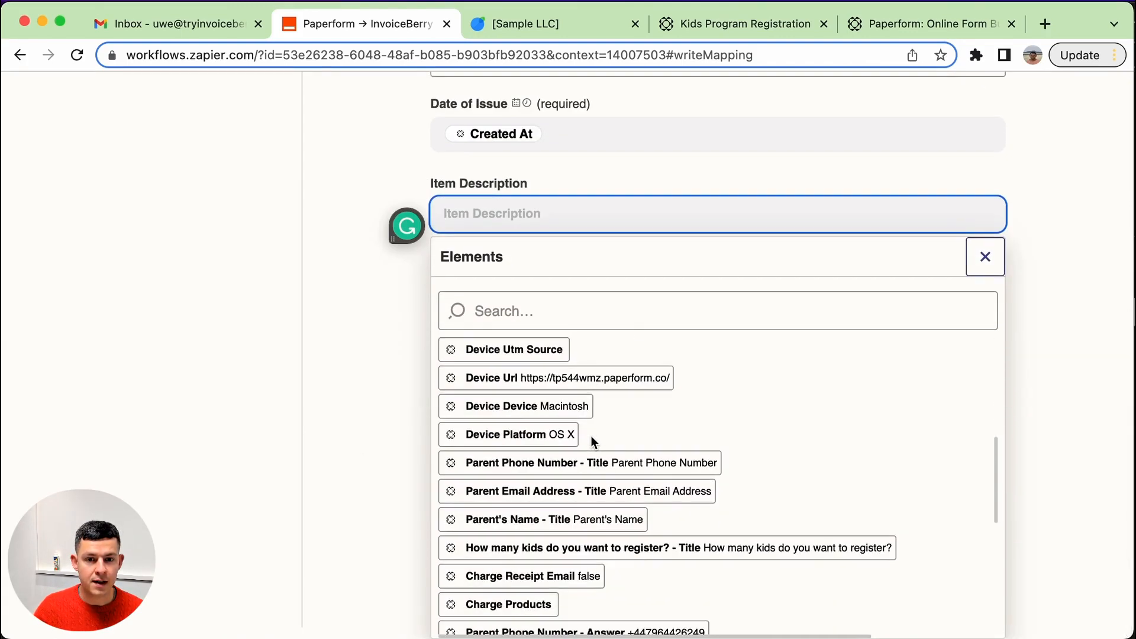
scroll(591, 438, "down", 6)
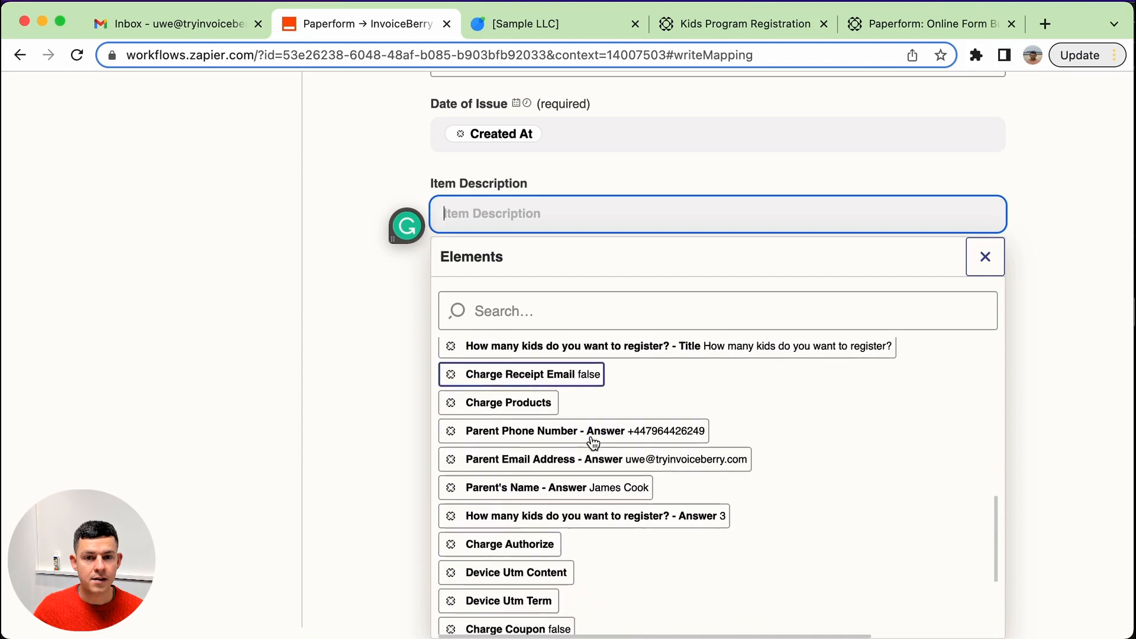
scroll(591, 435, "up", 4)
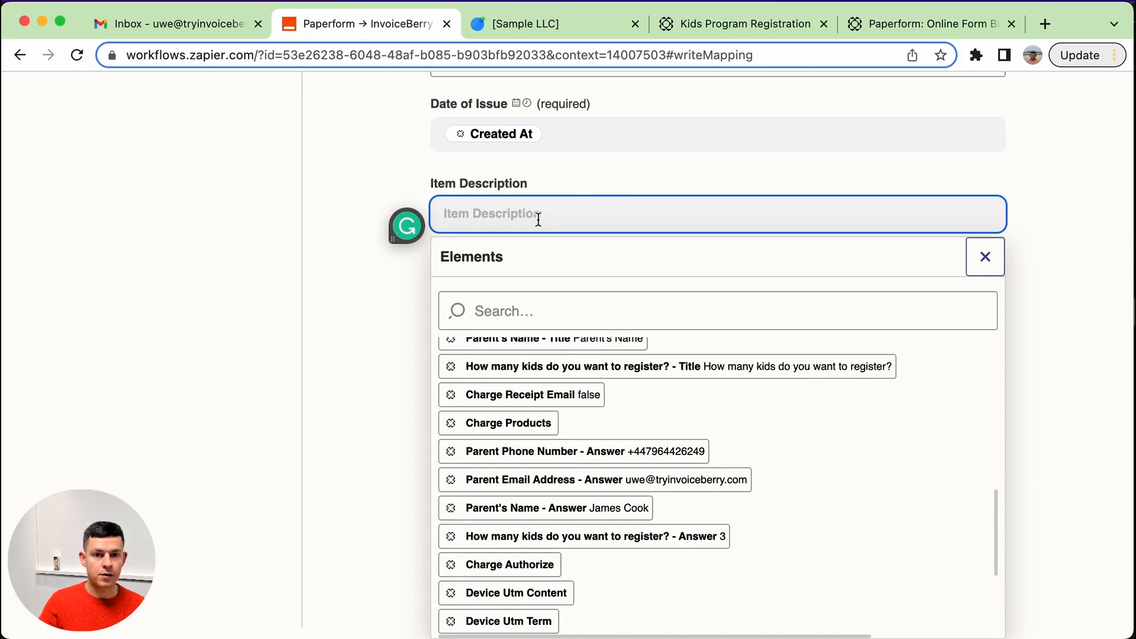
type("Daily fee")
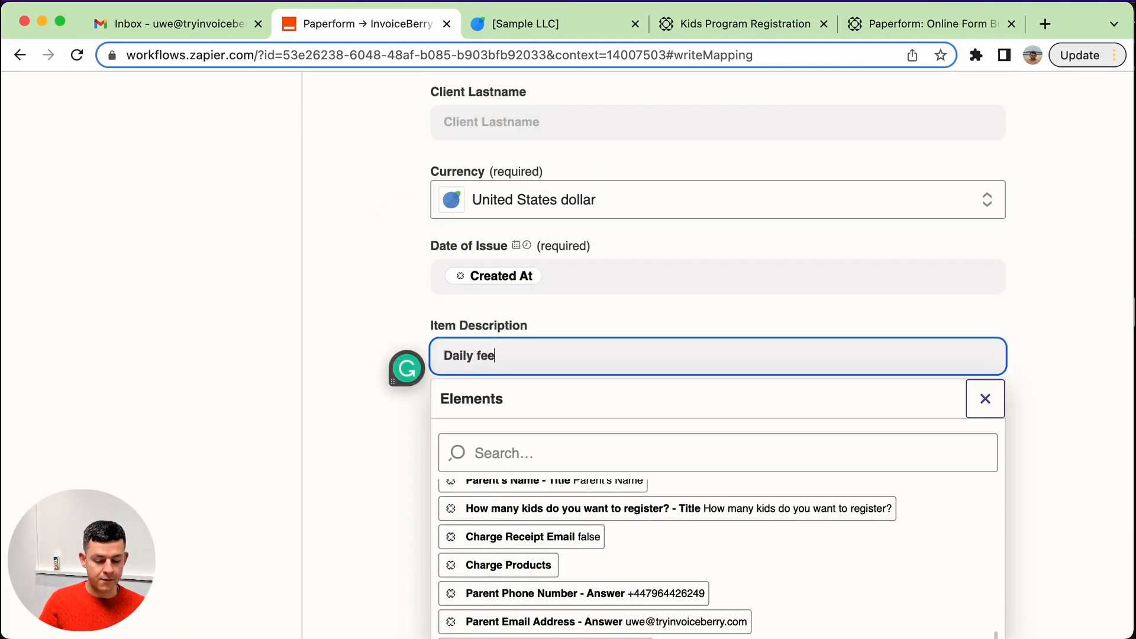
type(" for kid")
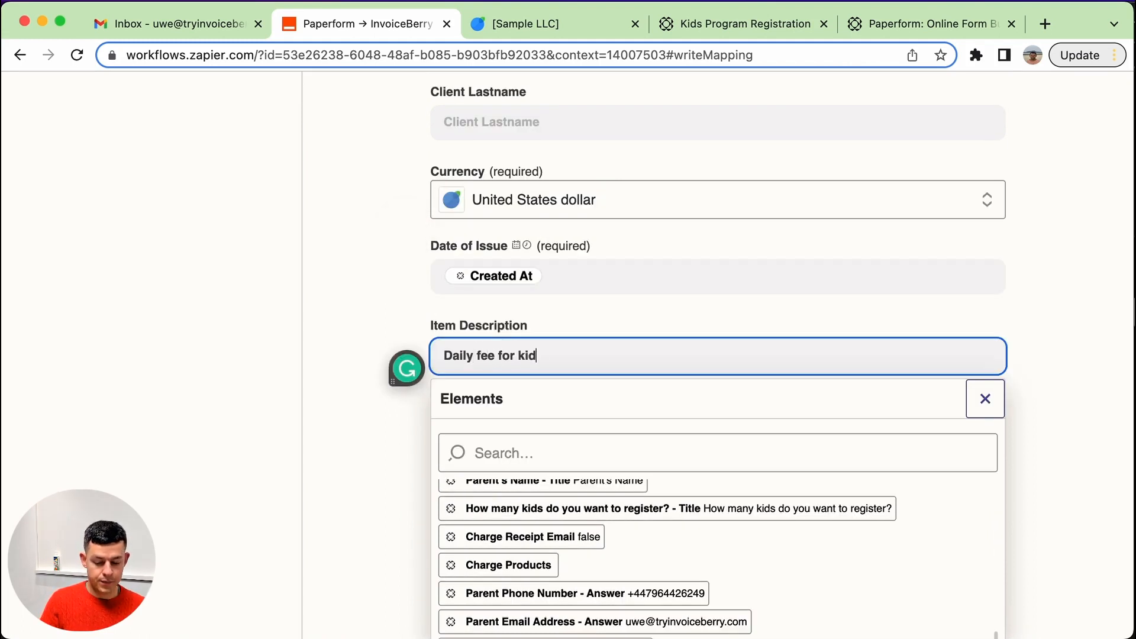
type("s program.")
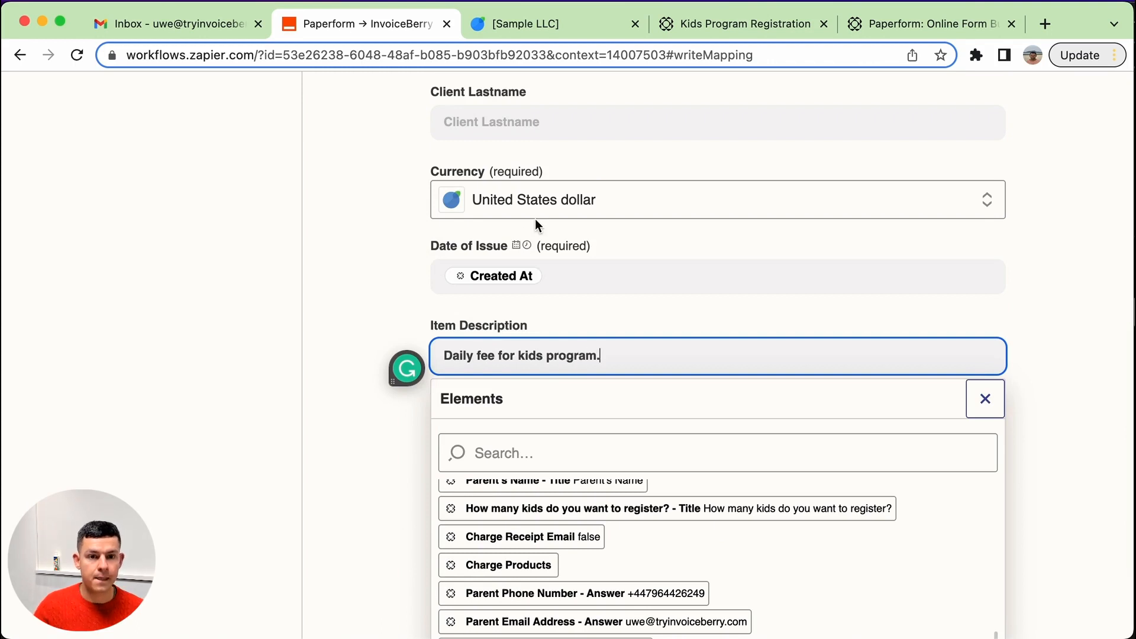
left_click(229, 283)
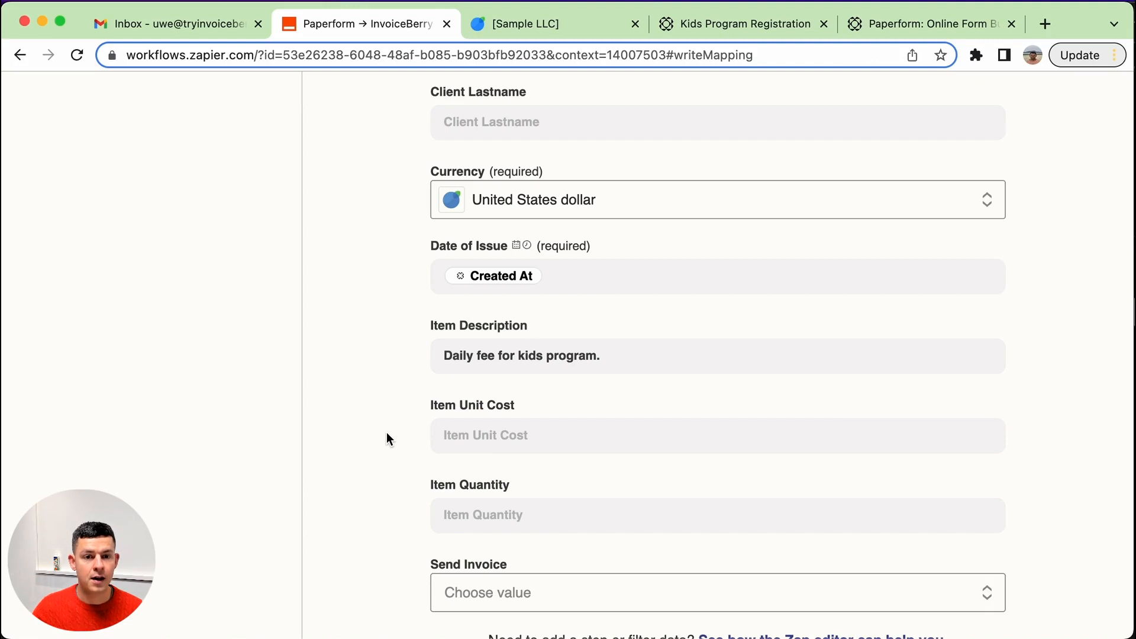
Set the Item Unit Cost to 50.
left_click(505, 435)
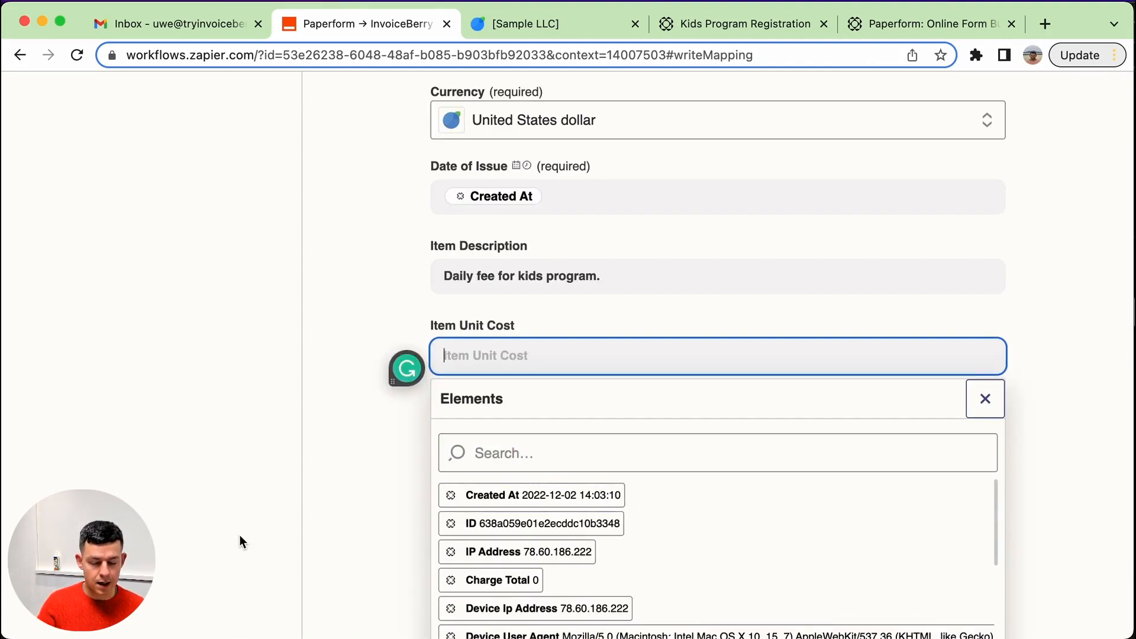
type("50")
left_click(216, 541)
scroll(217, 540, "down", 1)
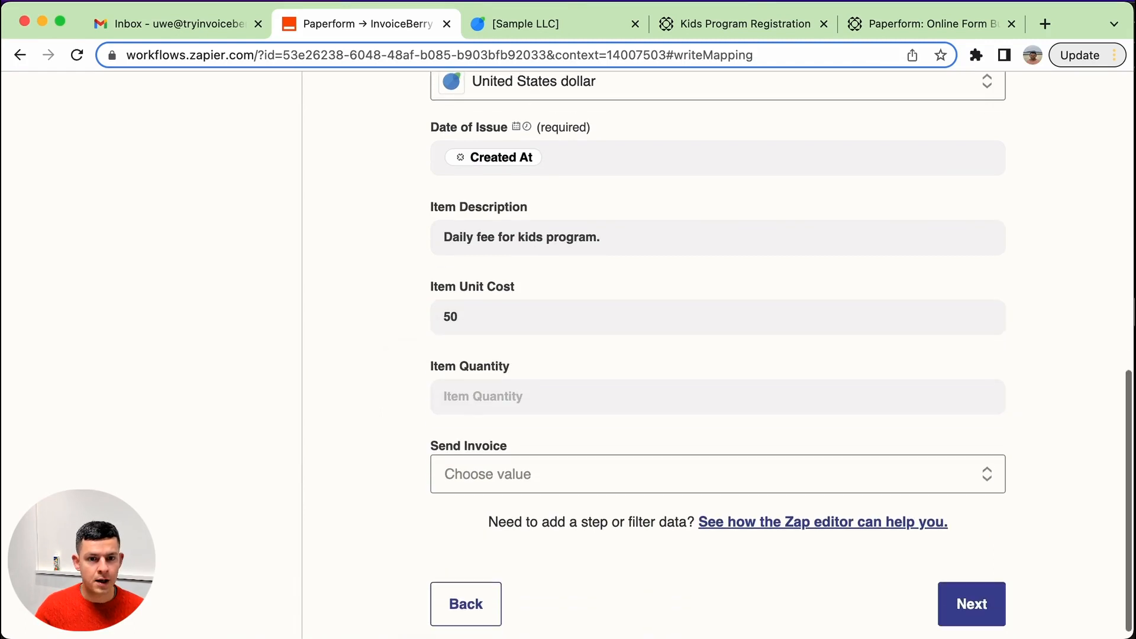
Map the Item Quantity field to the "How many kids do you want to register? - Answer" element.
left_click(500, 383)
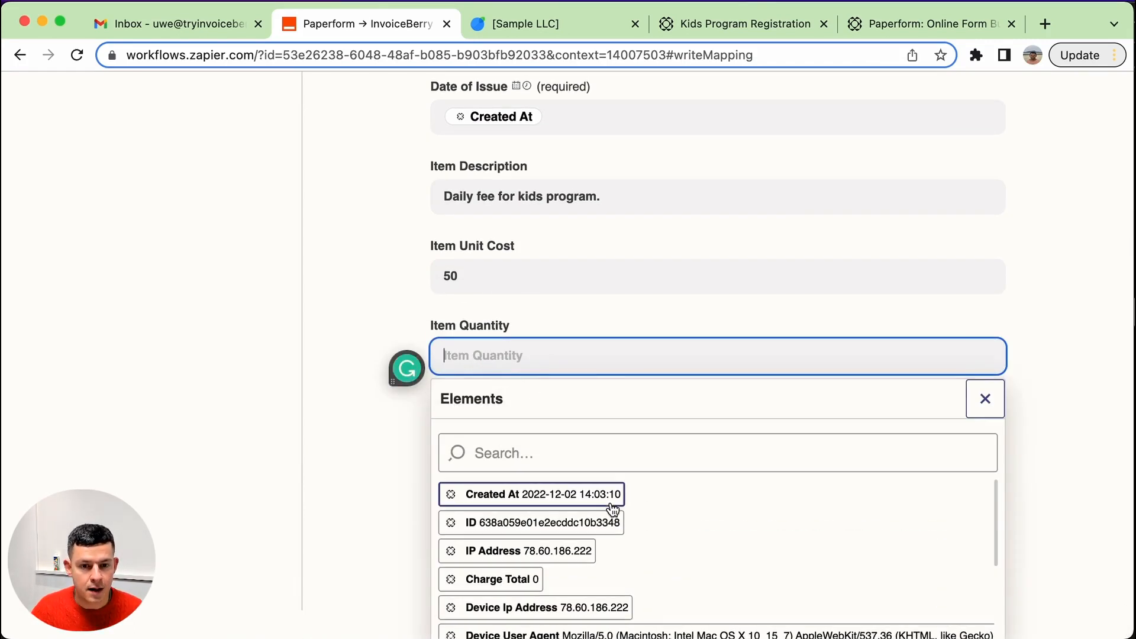
scroll(609, 502, "down", 5)
scroll(609, 501, "down", 2)
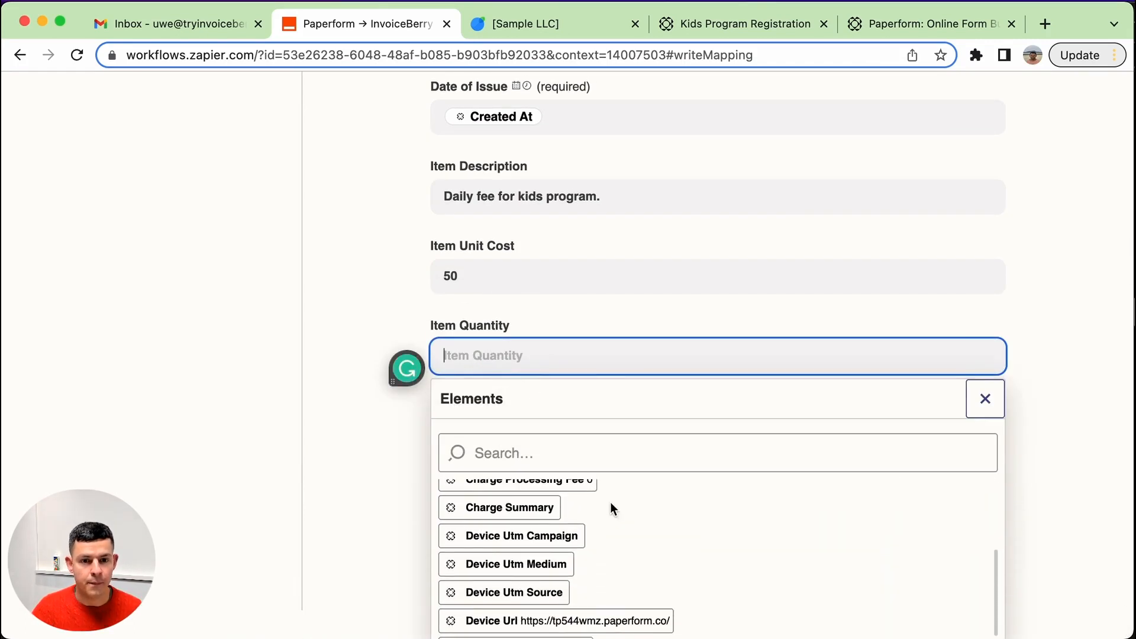
scroll(610, 502, "down", 4)
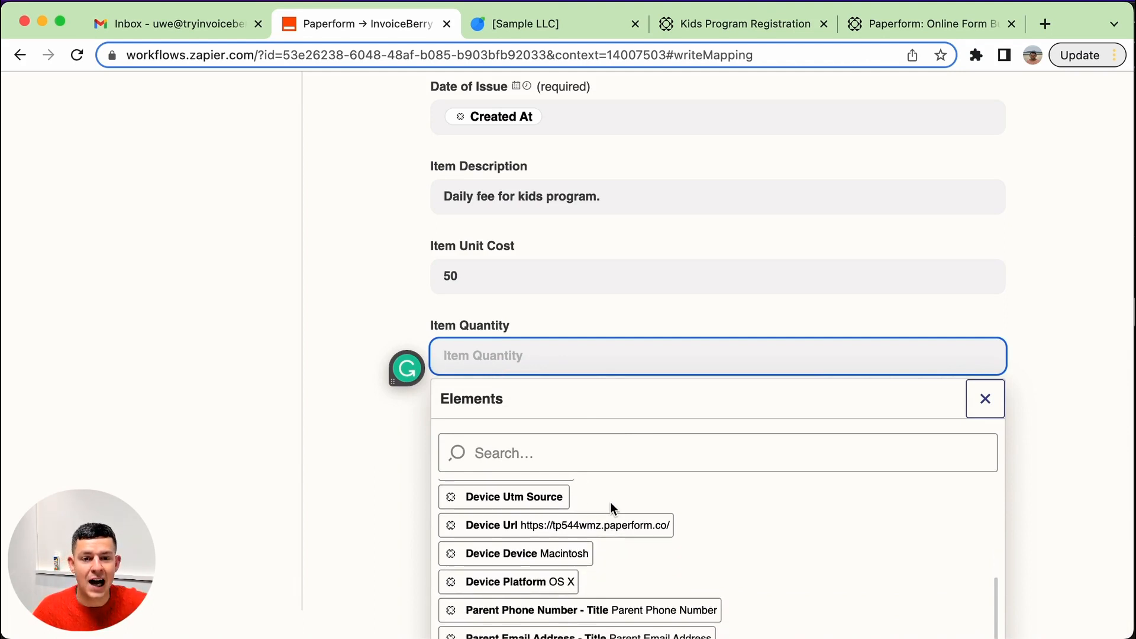
scroll(611, 507, "down", 3)
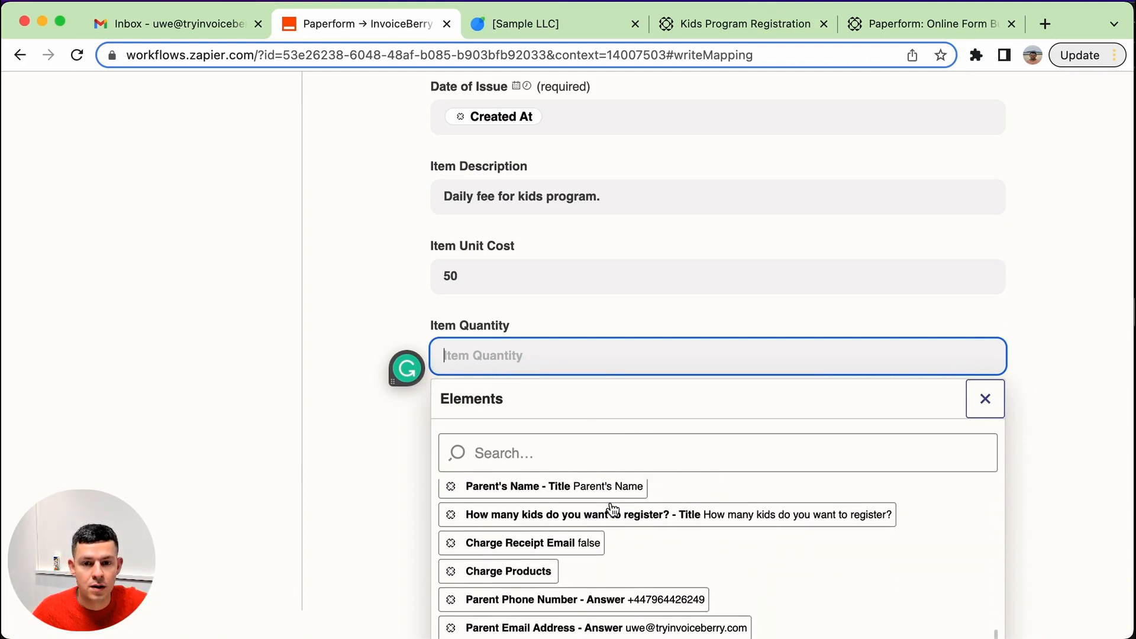
scroll(612, 509, "down", 5)
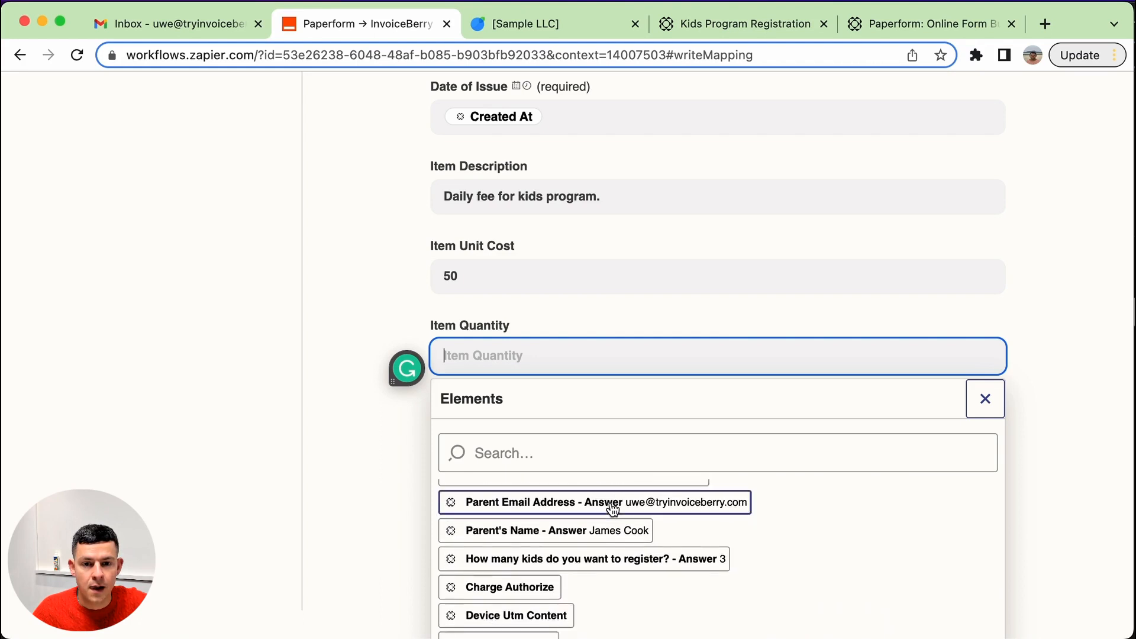
scroll(612, 508, "up", 1)
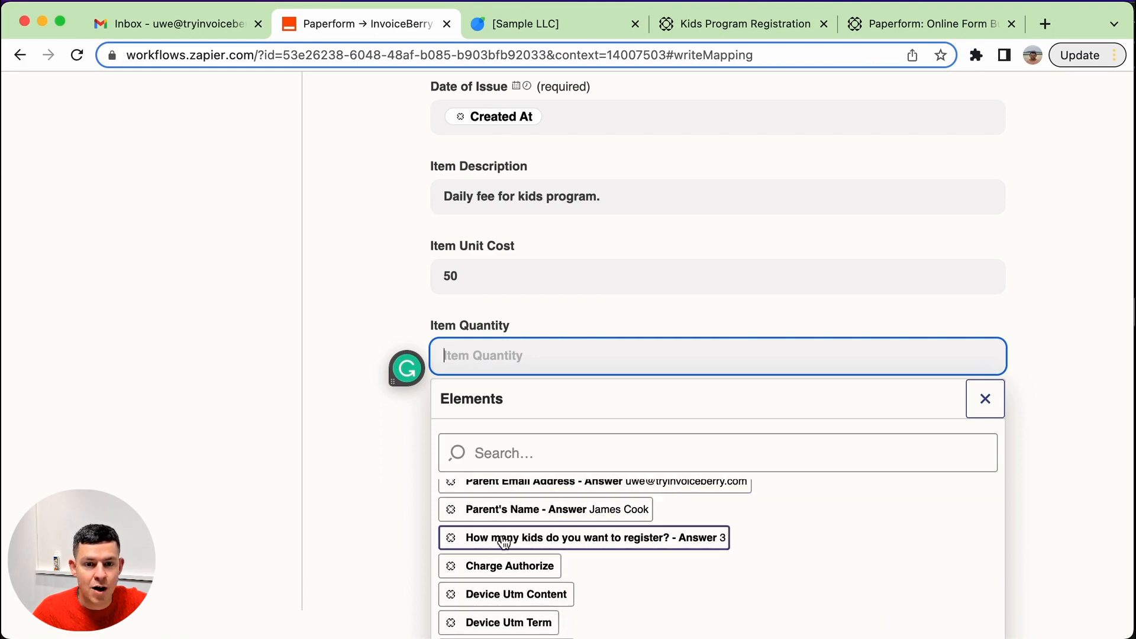
left_click(722, 540)
left_click(152, 415)
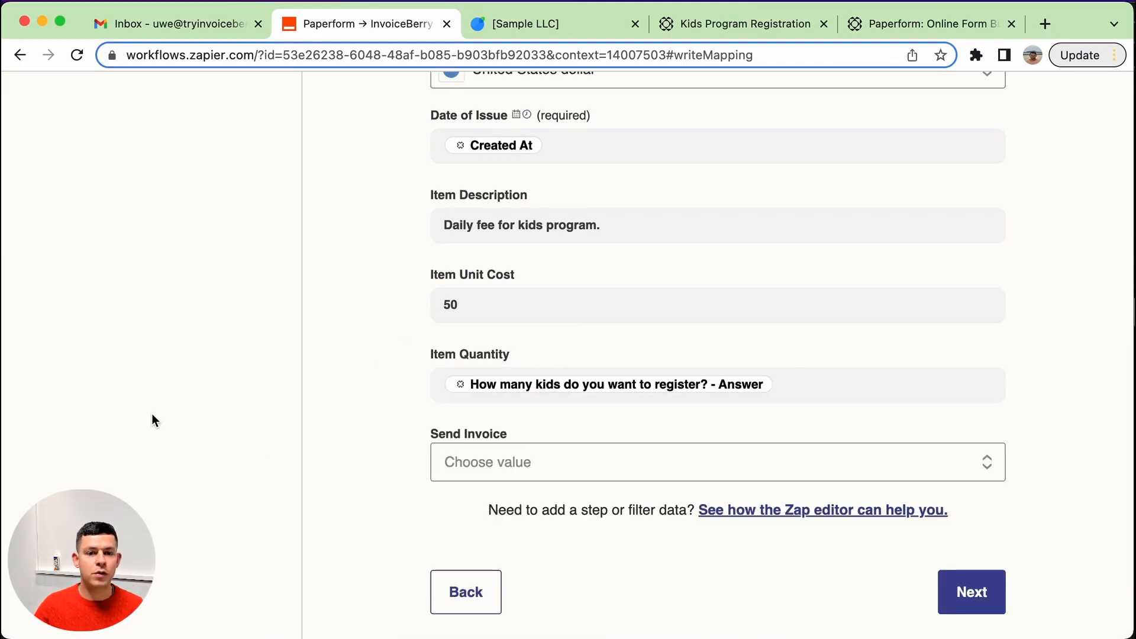
Set the Send Invoice option to Yes.
left_click(545, 454)
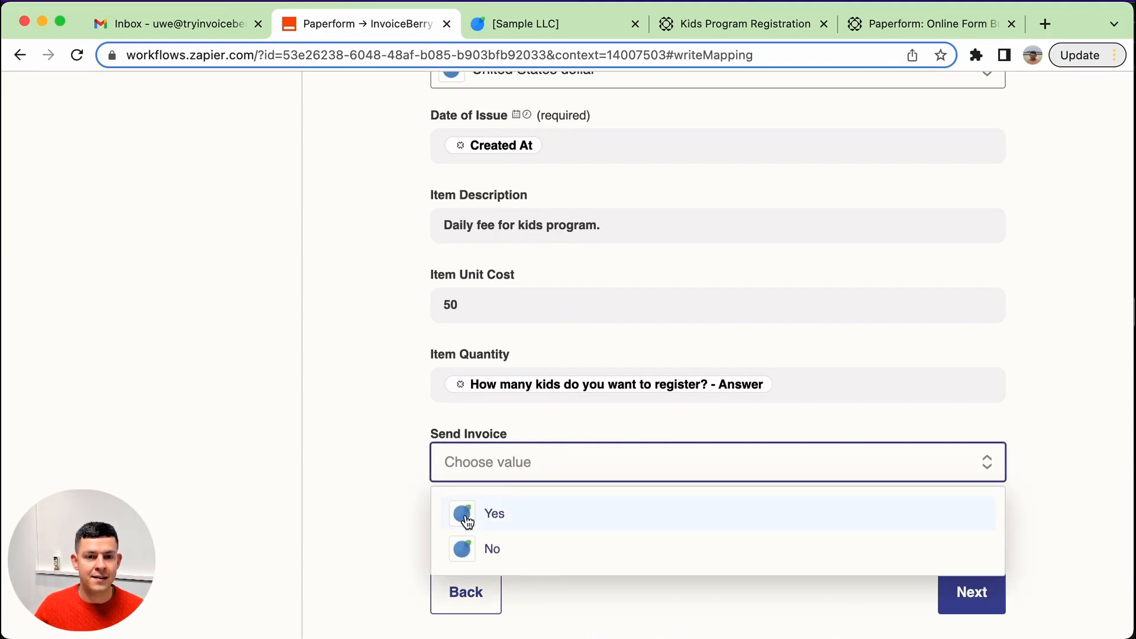
left_click(465, 514)
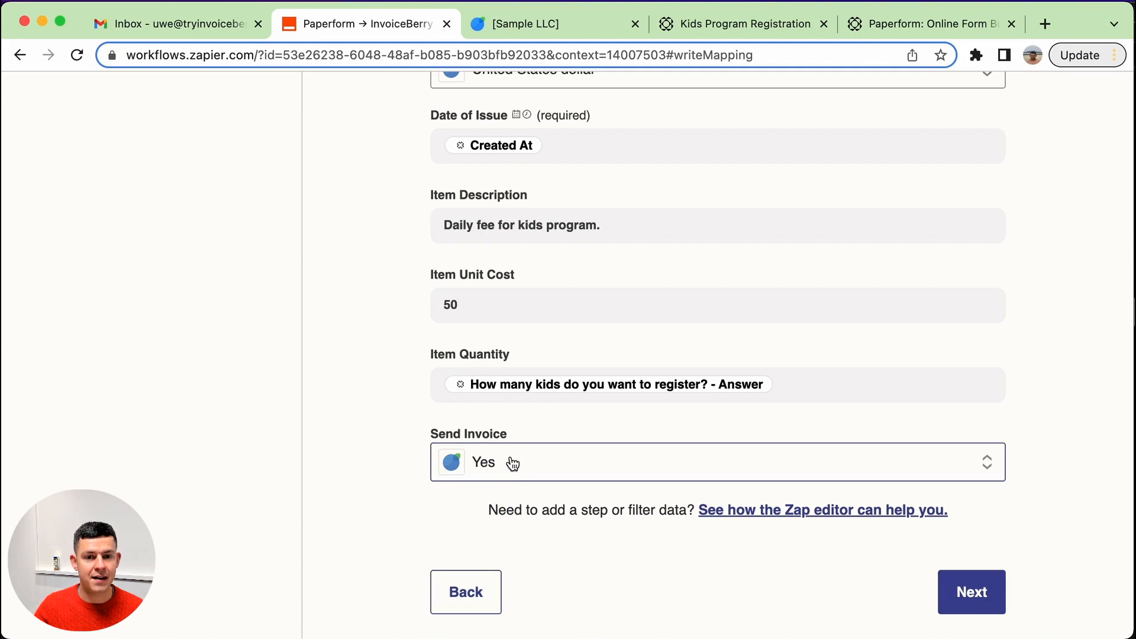
left_click(594, 464)
left_click(495, 550)
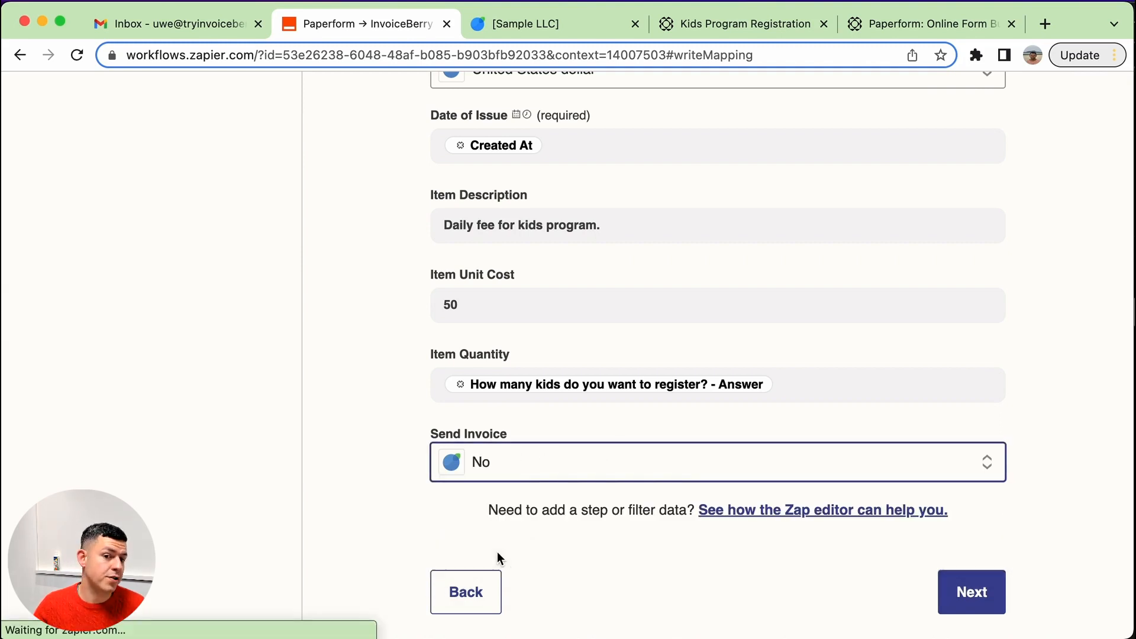
left_click(541, 467)
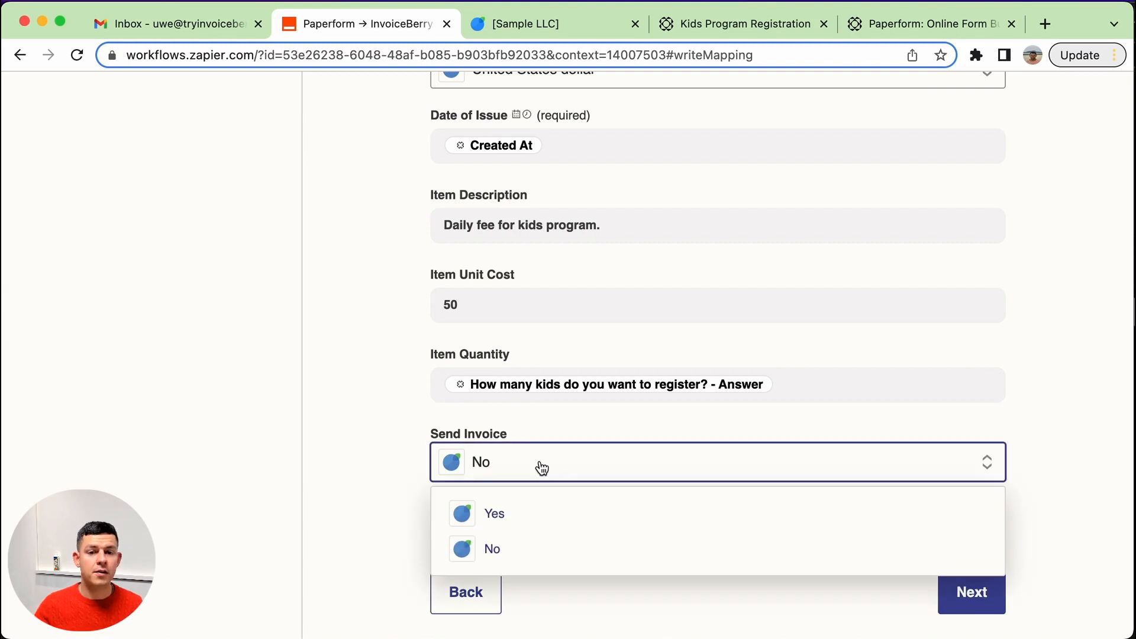
left_click(526, 510)
left_click(304, 513)
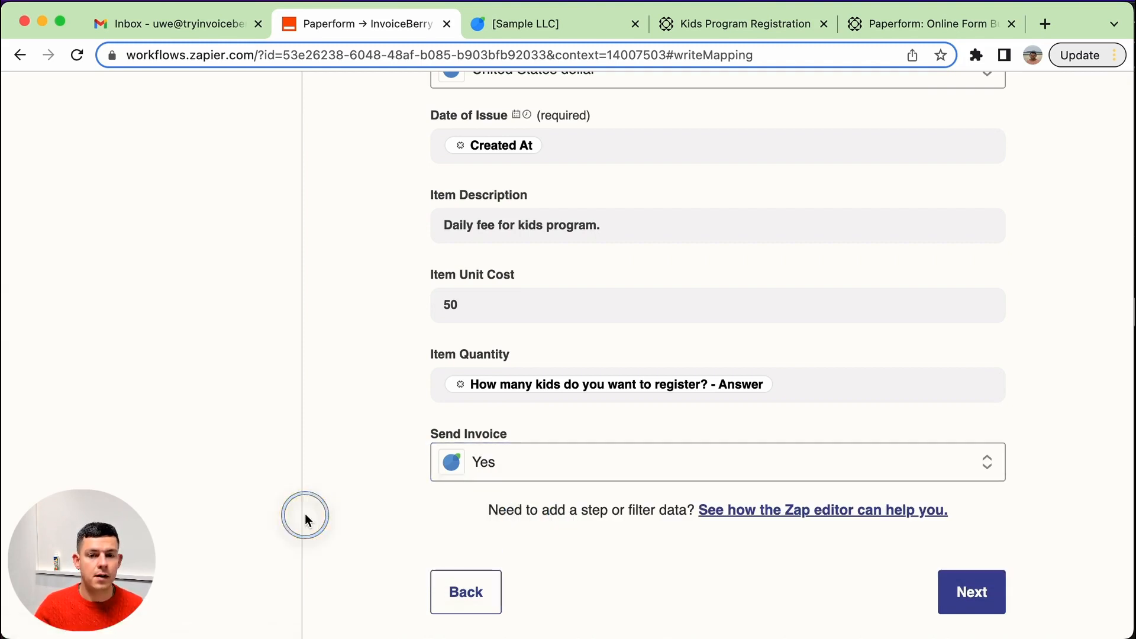
Continue to the test screen and send a test invoice to InvoiceBerry.
left_click(985, 599)
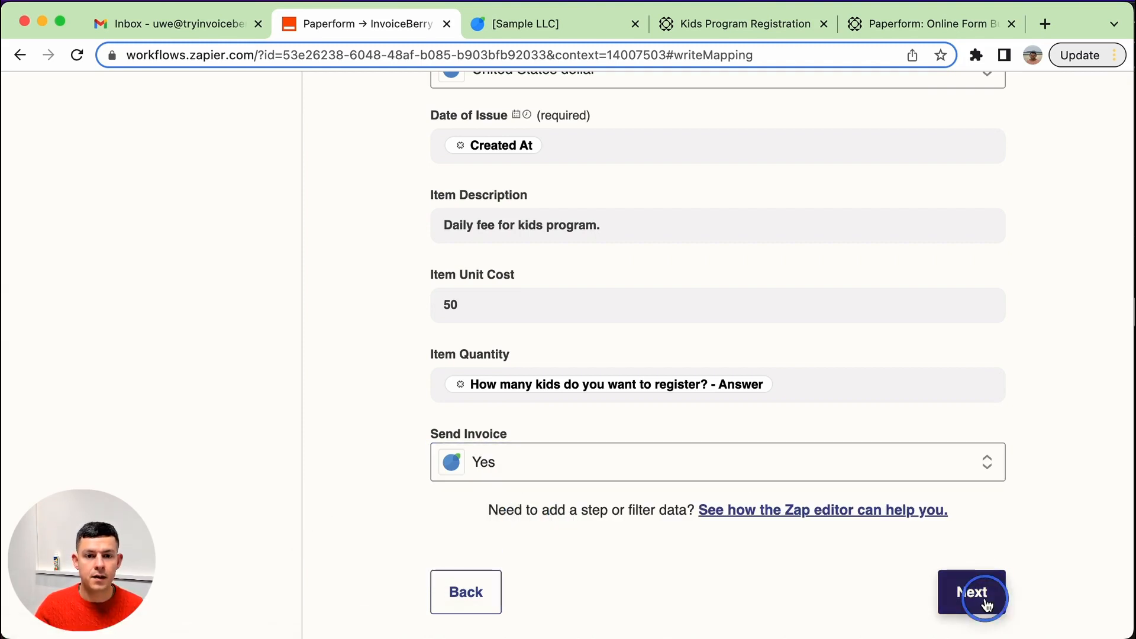
scroll(648, 442, "up", 5)
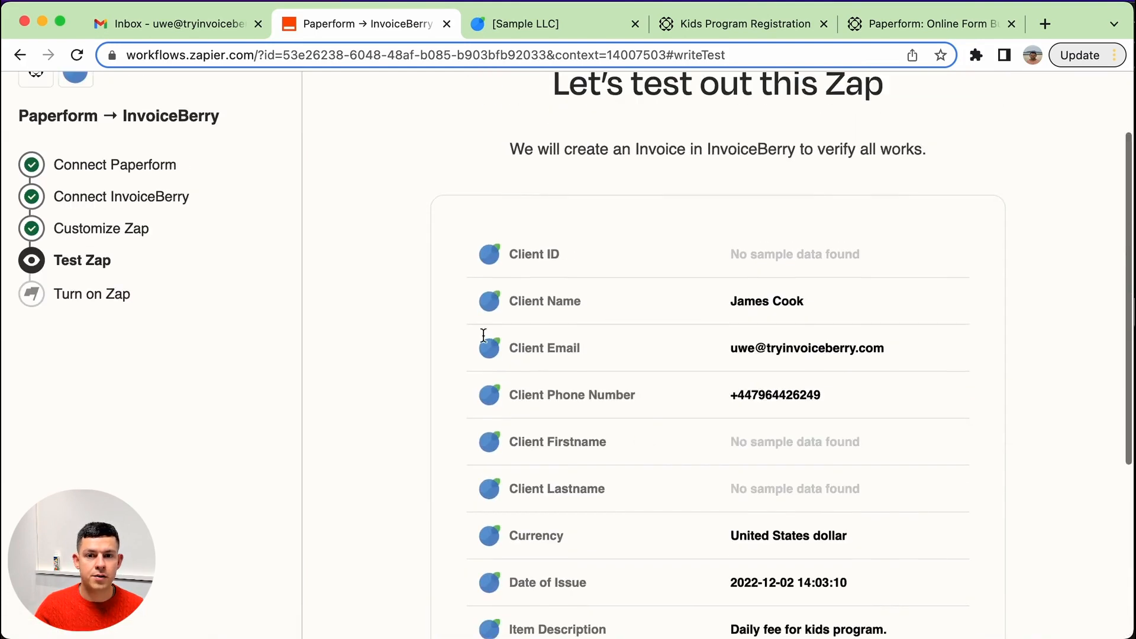
scroll(734, 375, "down", 5)
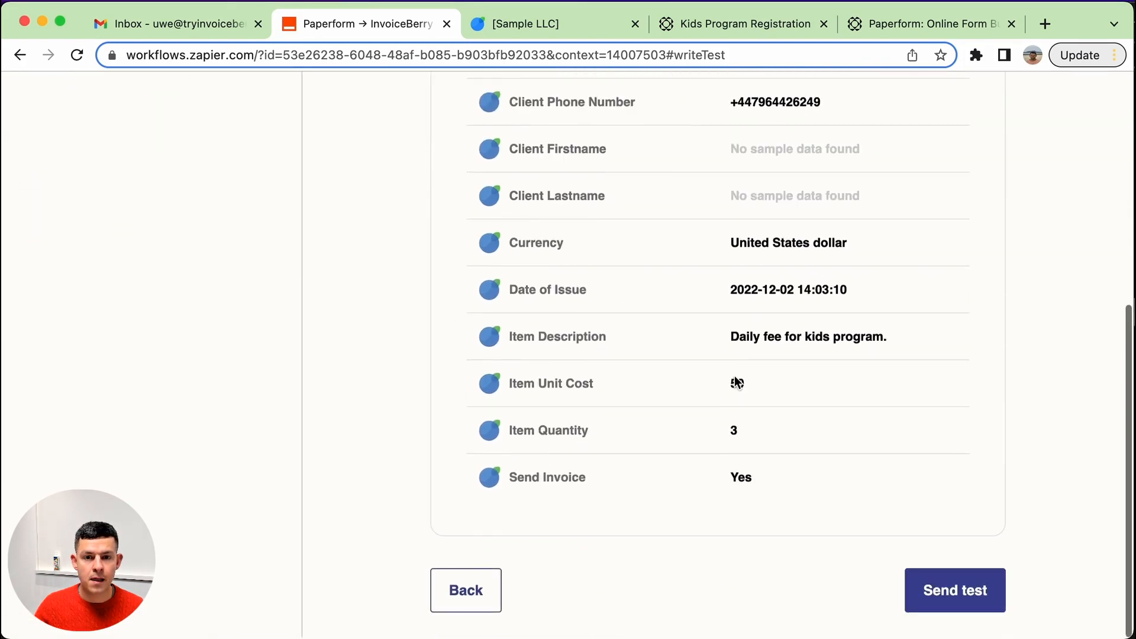
left_click(966, 598)
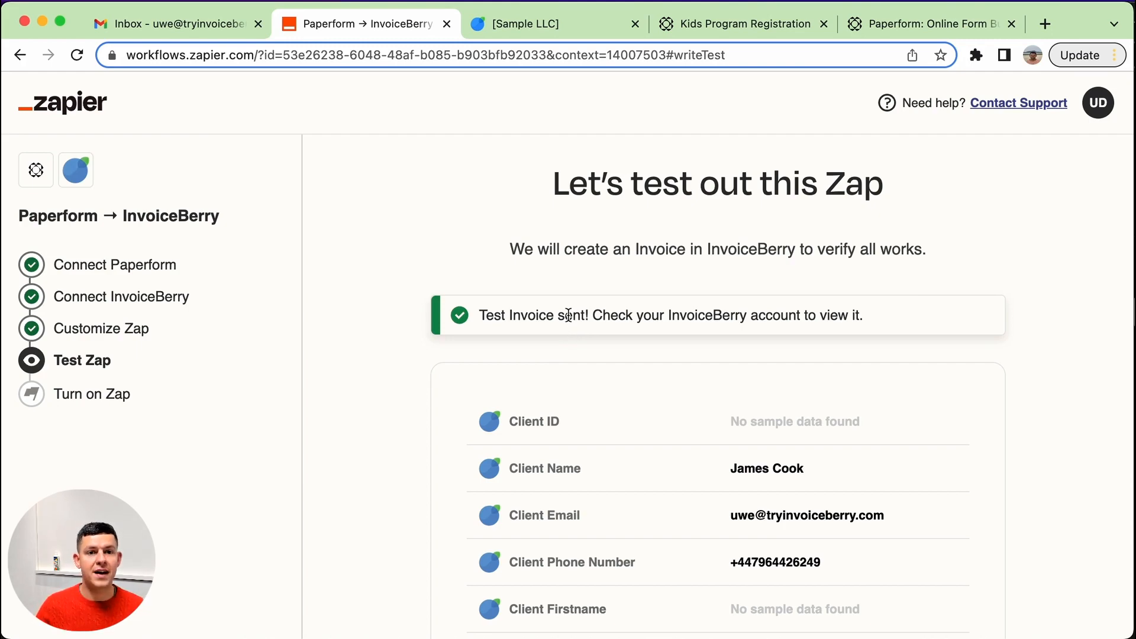
Switch to the InvoiceBerry tab, open the Invoices list and open the newest invoice, 000015.
left_click(532, 22)
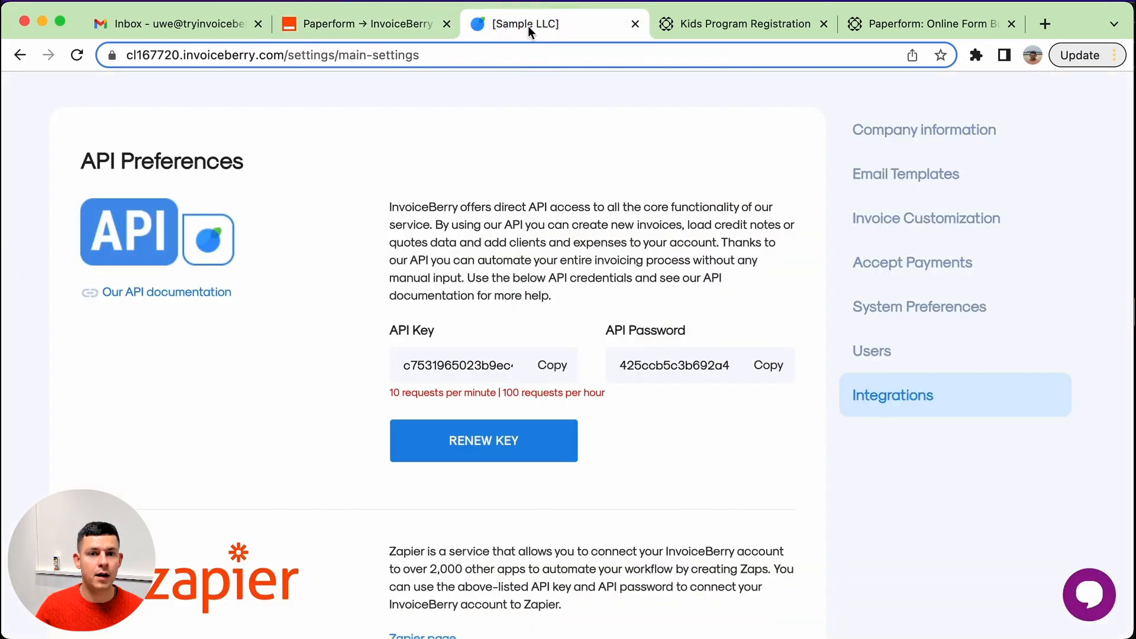
scroll(421, 129, "up", 2)
left_click(431, 98)
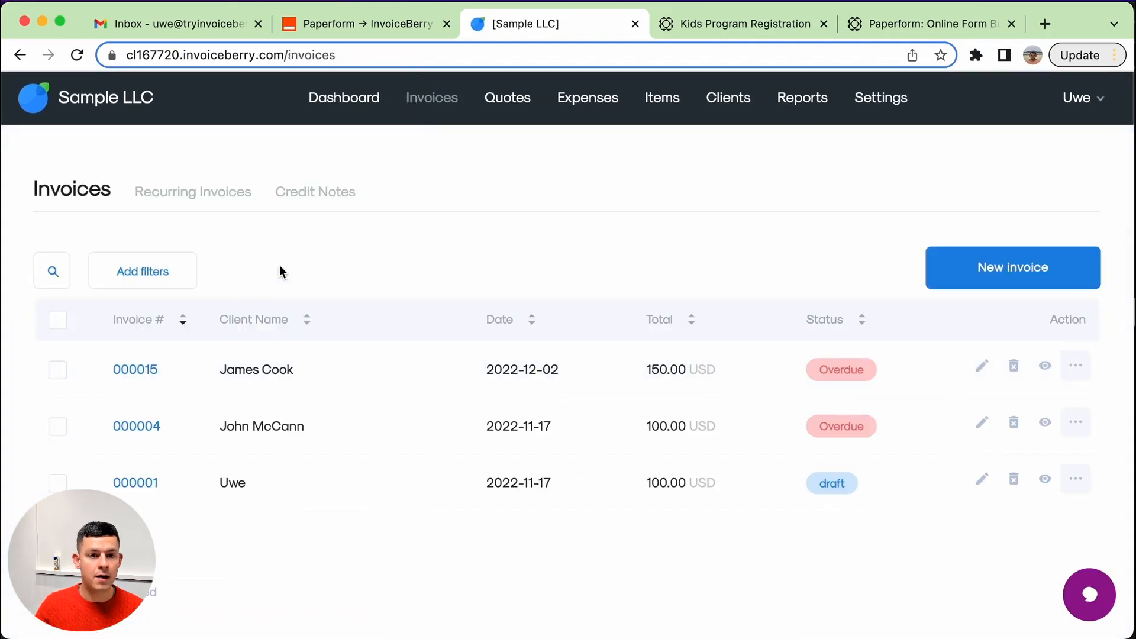
left_click_drag(212, 367, 296, 365)
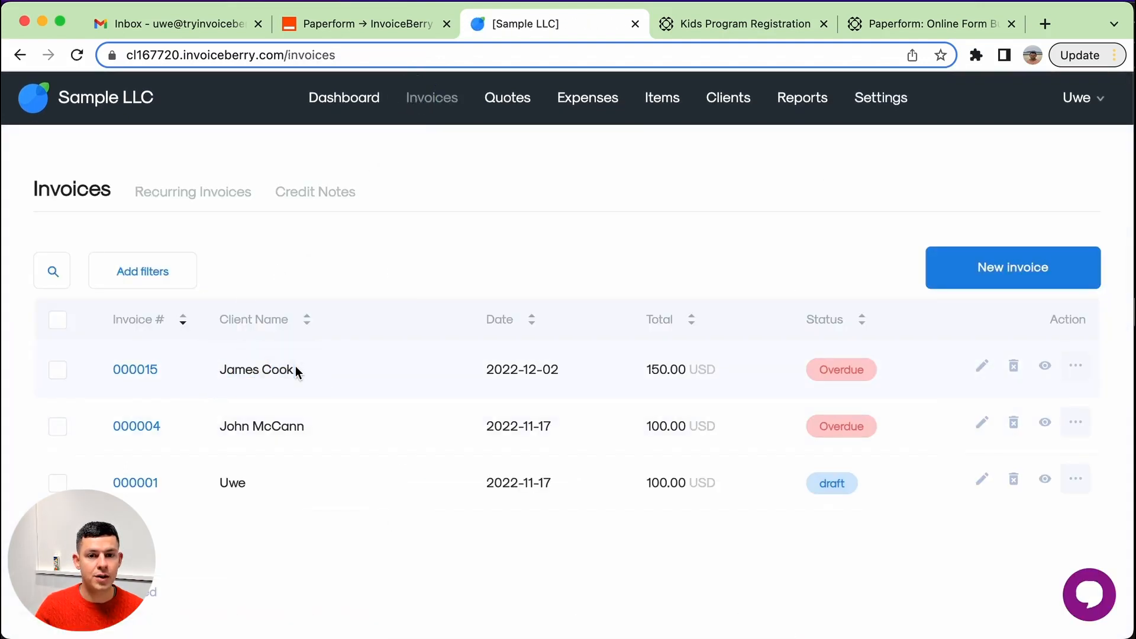
left_click(542, 373)
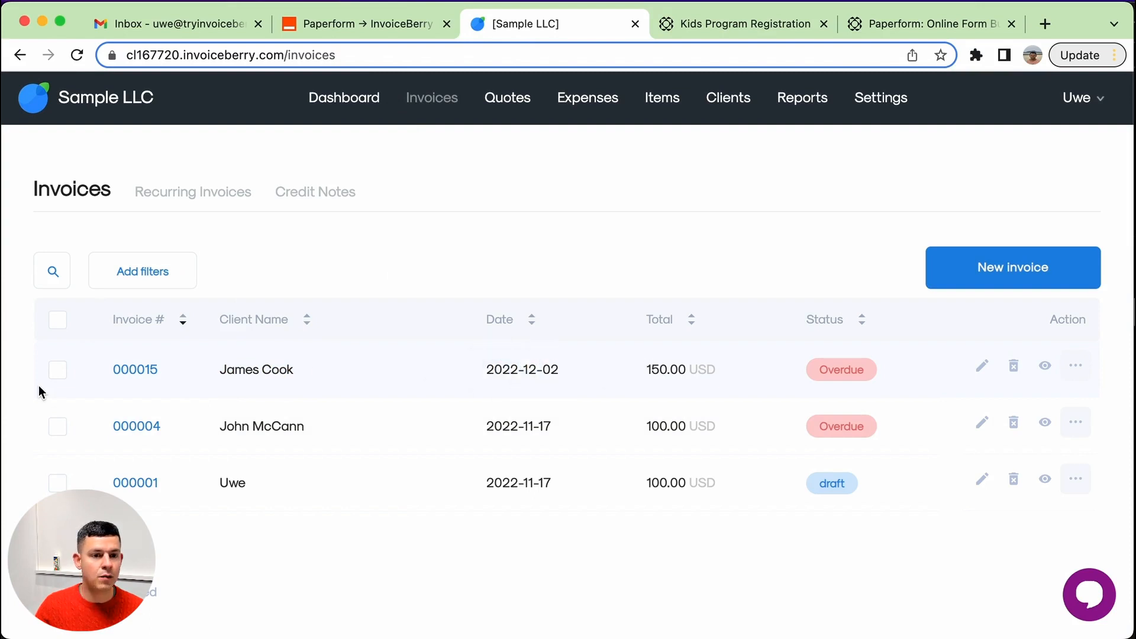
left_click(144, 370)
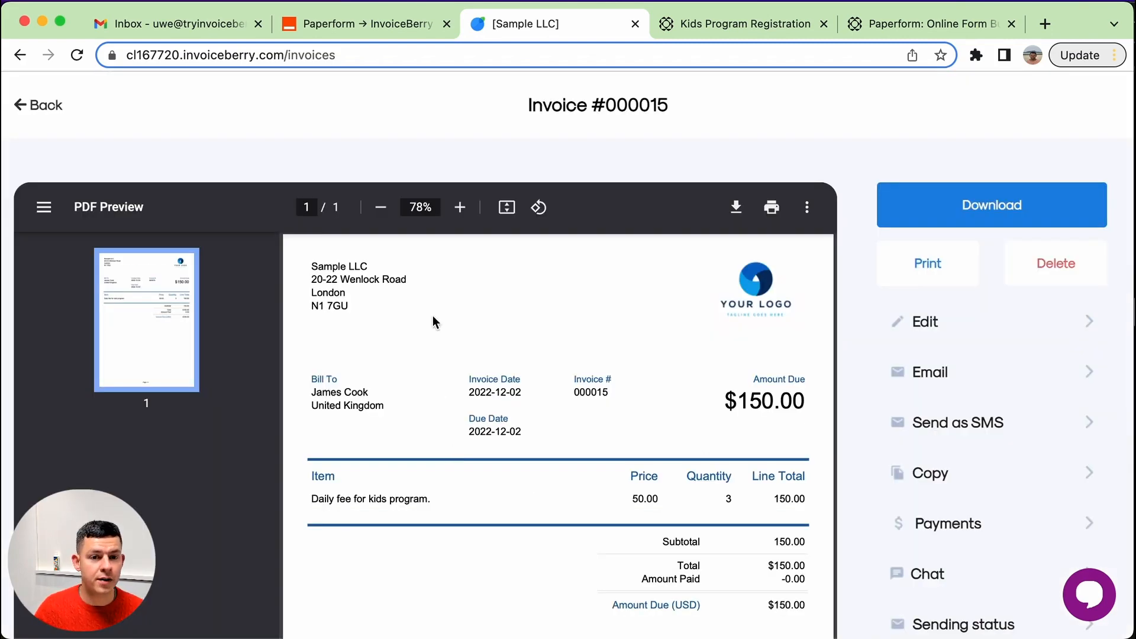
Review the invoice preview's bill-to client, item description, price and quantity.
left_click_drag(307, 382, 400, 413)
left_click(407, 410)
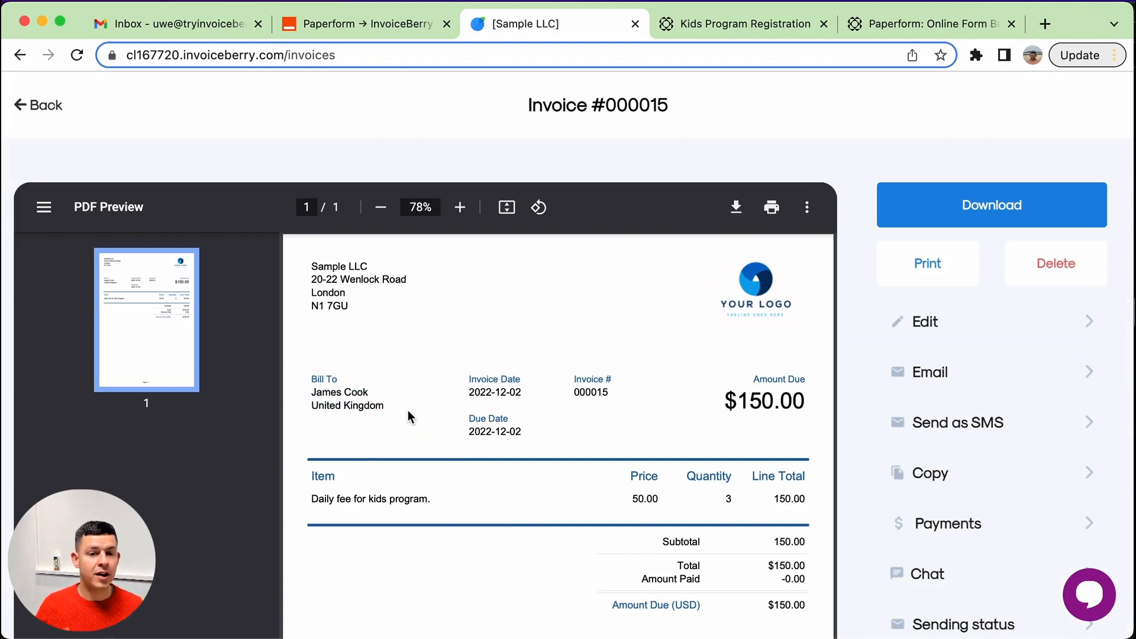
left_click(344, 391)
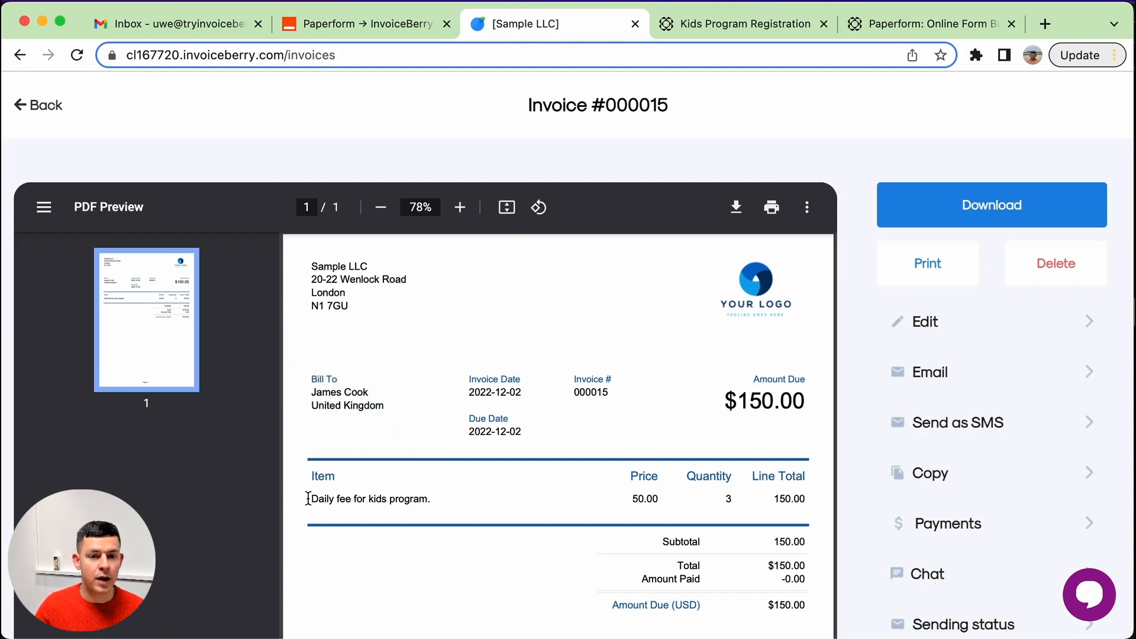
left_click_drag(308, 498, 454, 502)
left_click(454, 503)
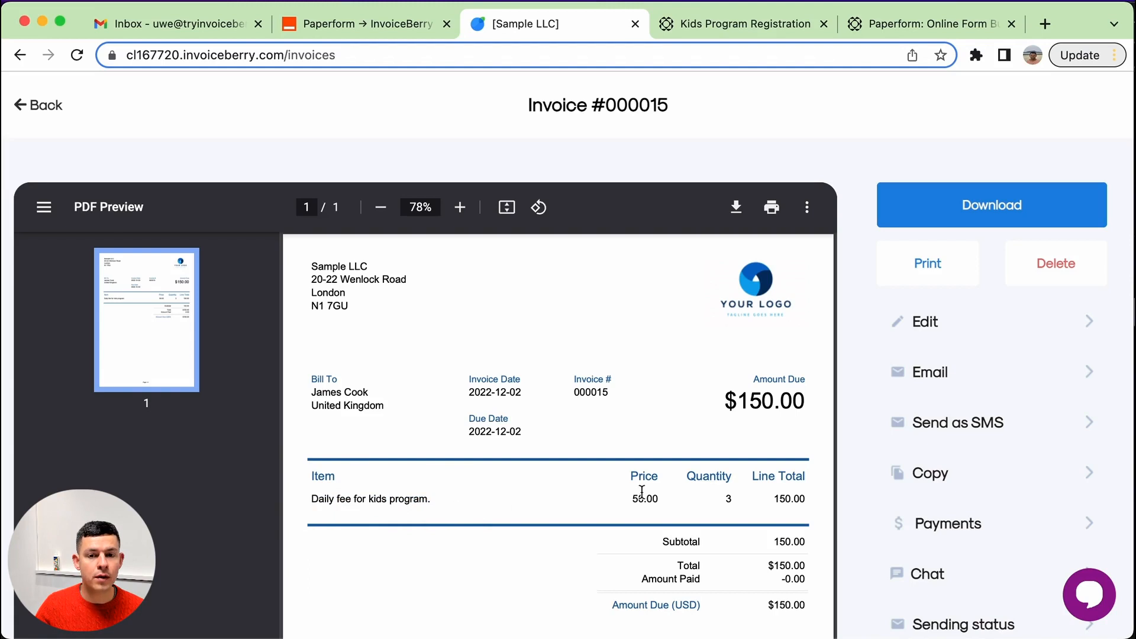
left_click_drag(630, 497, 664, 499)
left_click(674, 500)
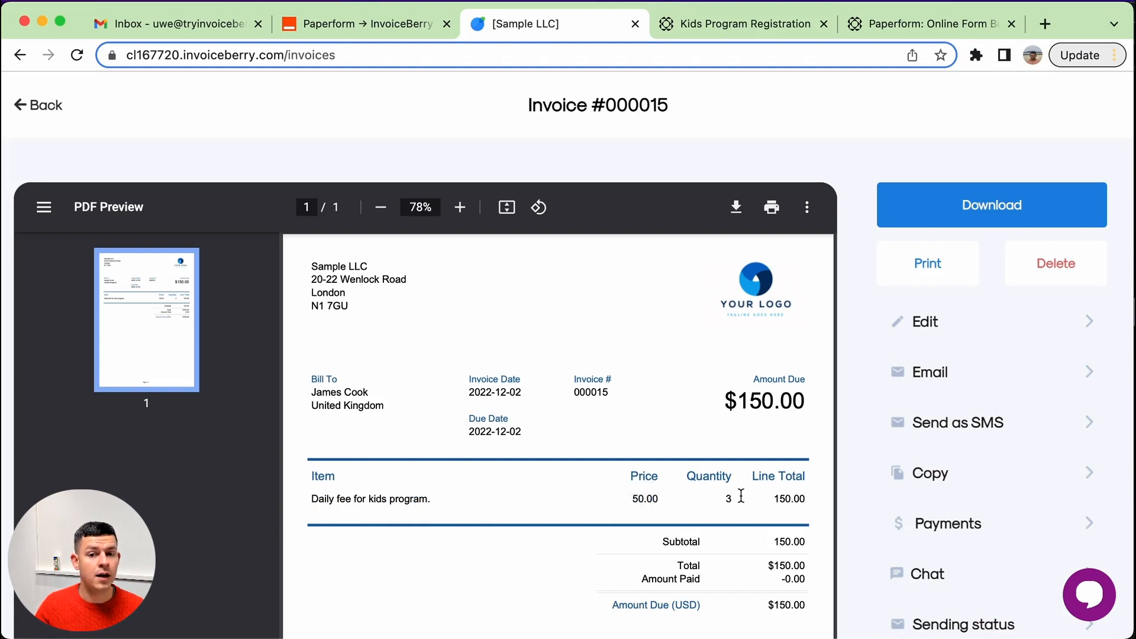
left_click_drag(739, 499, 719, 501)
left_click(719, 501)
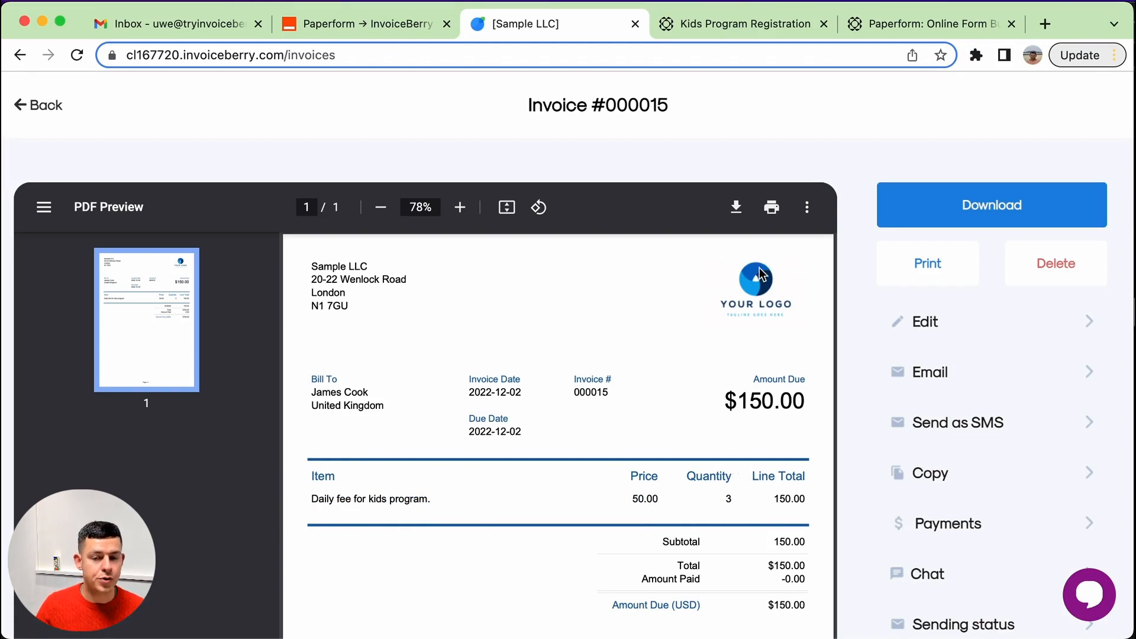
scroll(726, 352, "down", 3)
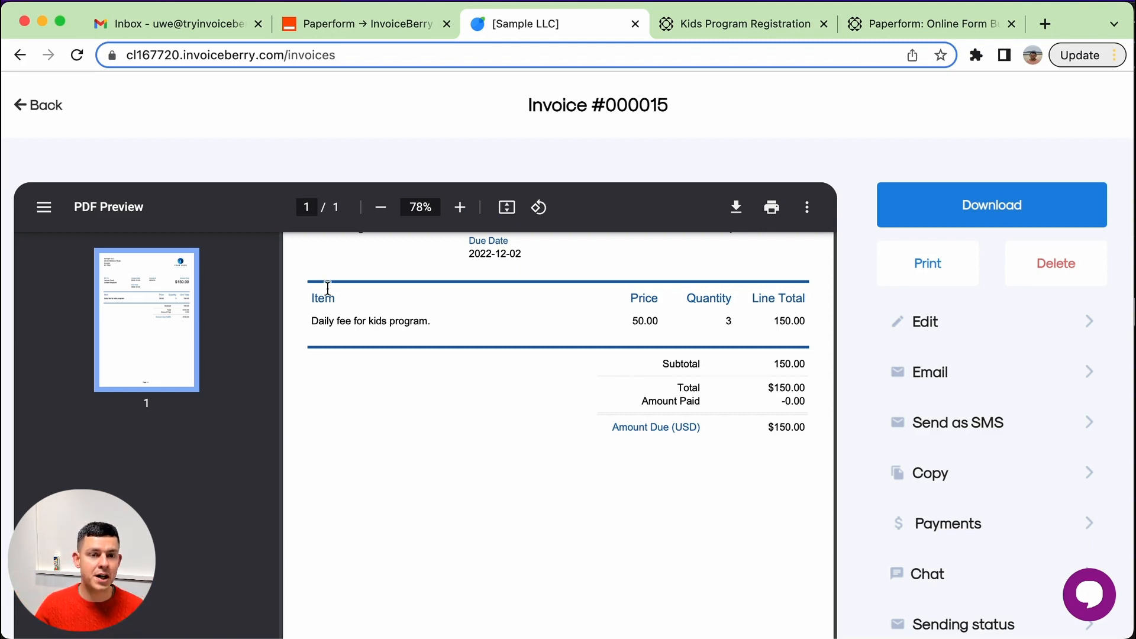
Refresh the email inbox, open the invoice 000015 email and view its PDF attachment.
left_click(201, 25)
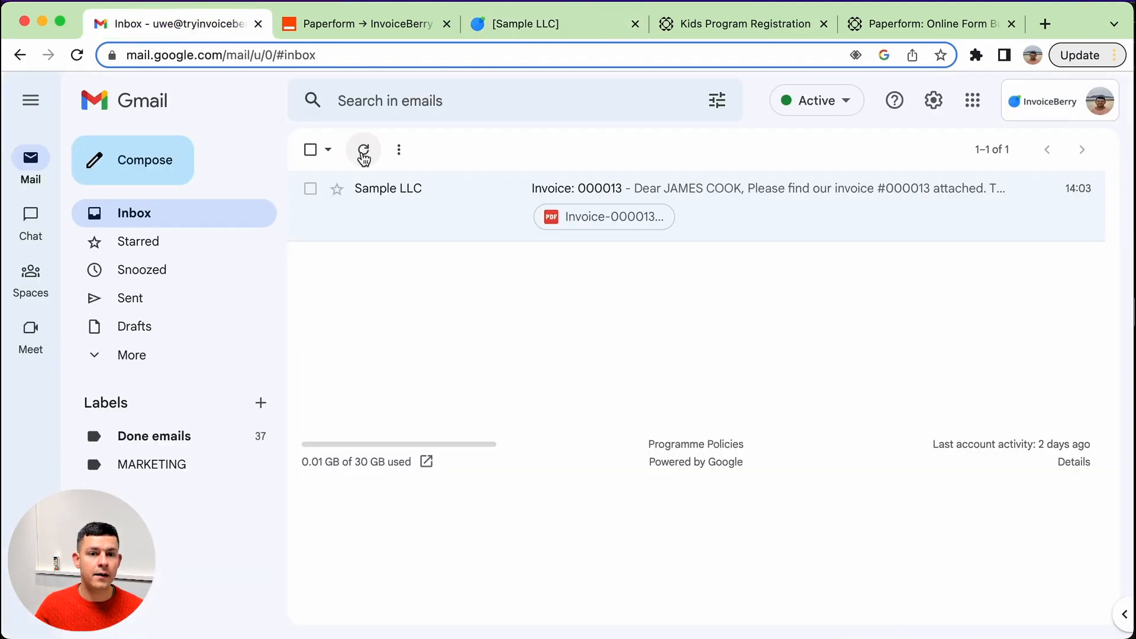
left_click(364, 151)
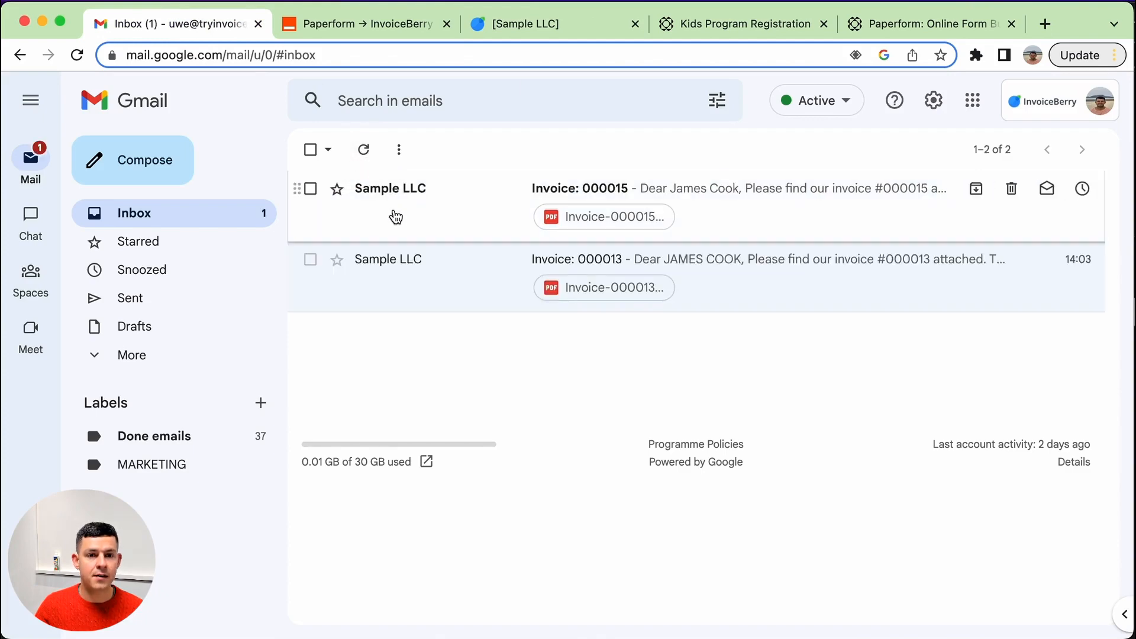
left_click(484, 214)
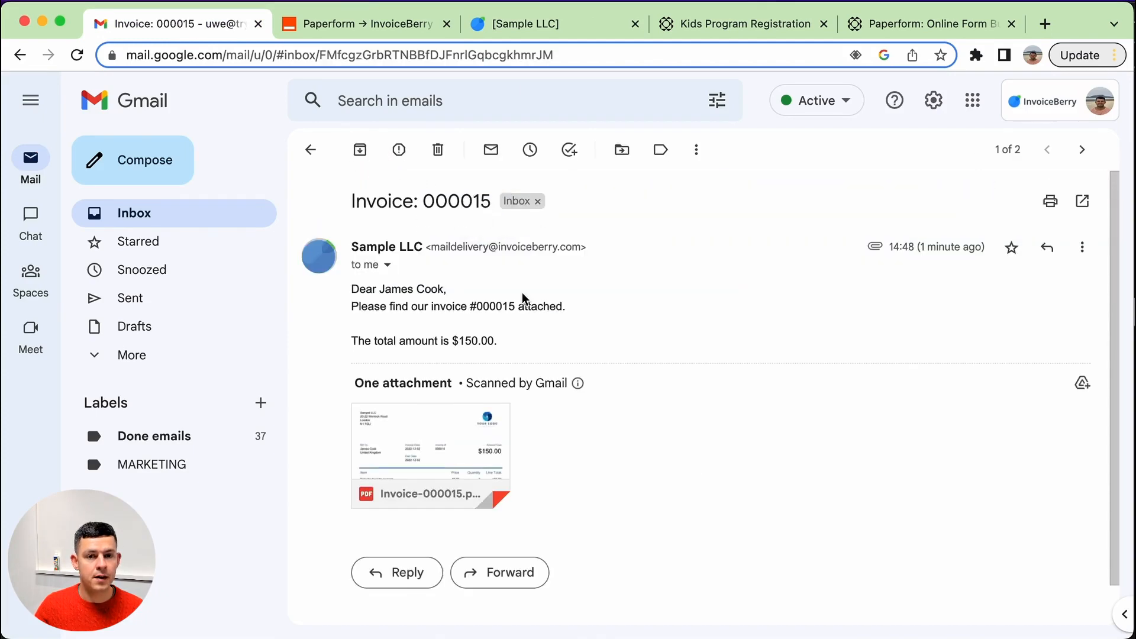
left_click(406, 436)
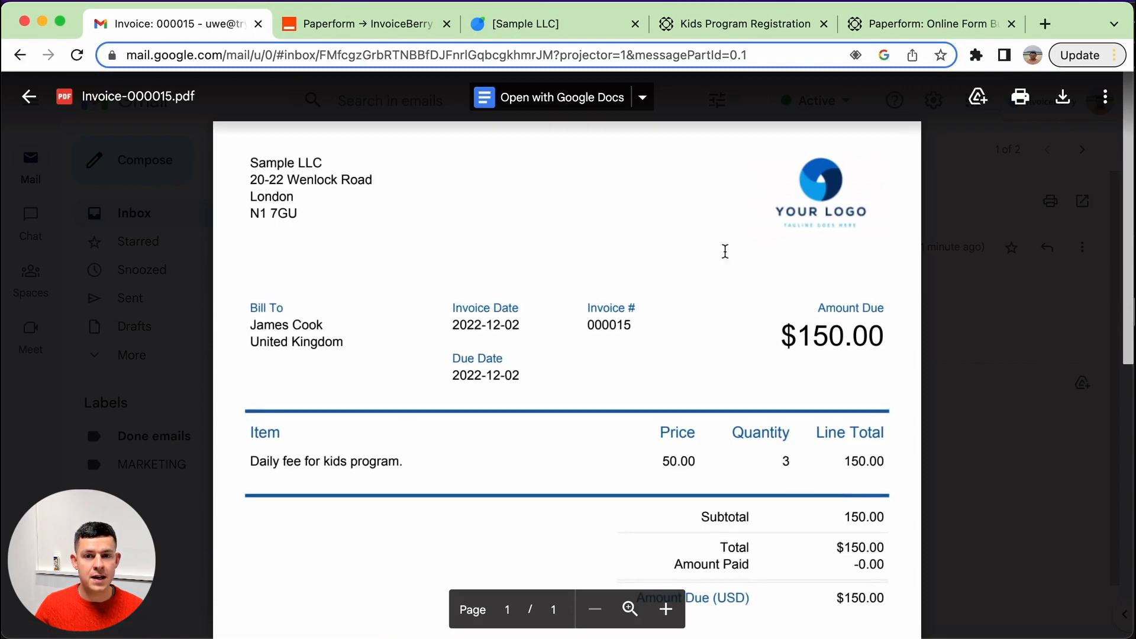
scroll(772, 439, "down", 2)
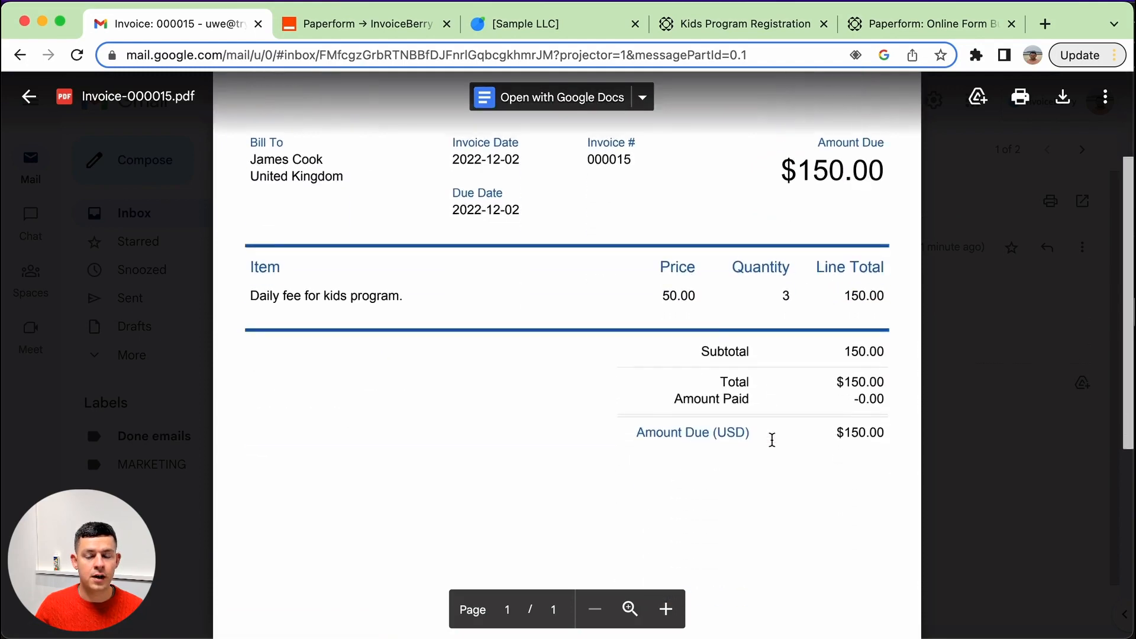
scroll(771, 436, "up", 3)
left_click(1007, 383)
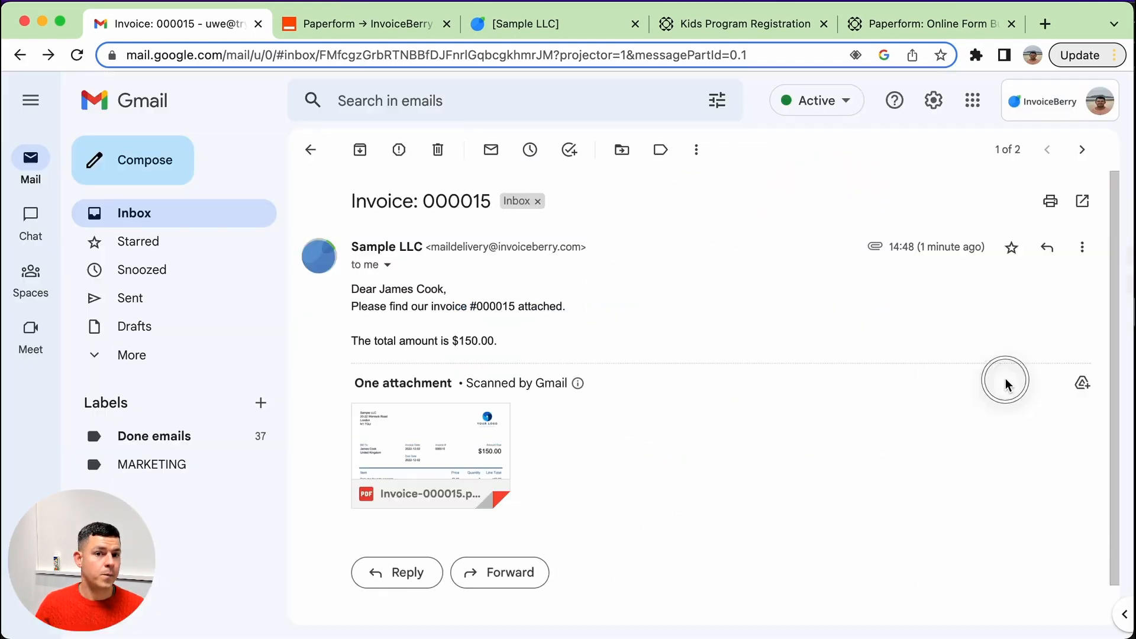
Return to the Zap's test results in the Zapier tab.
left_click(729, 28)
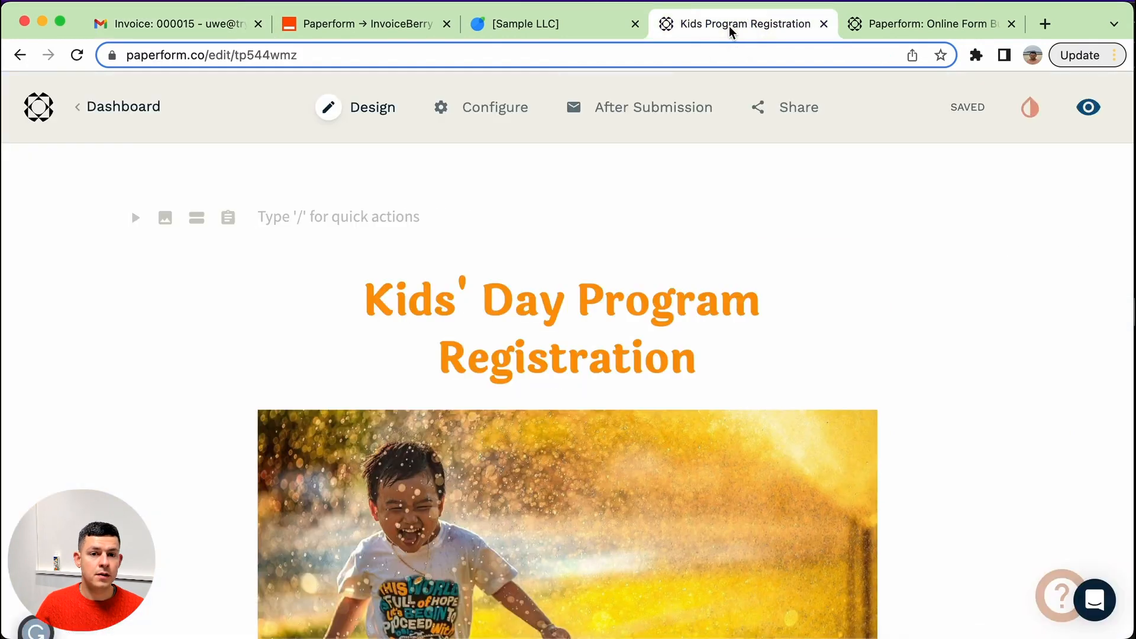
left_click(367, 28)
scroll(664, 364, "down", 10)
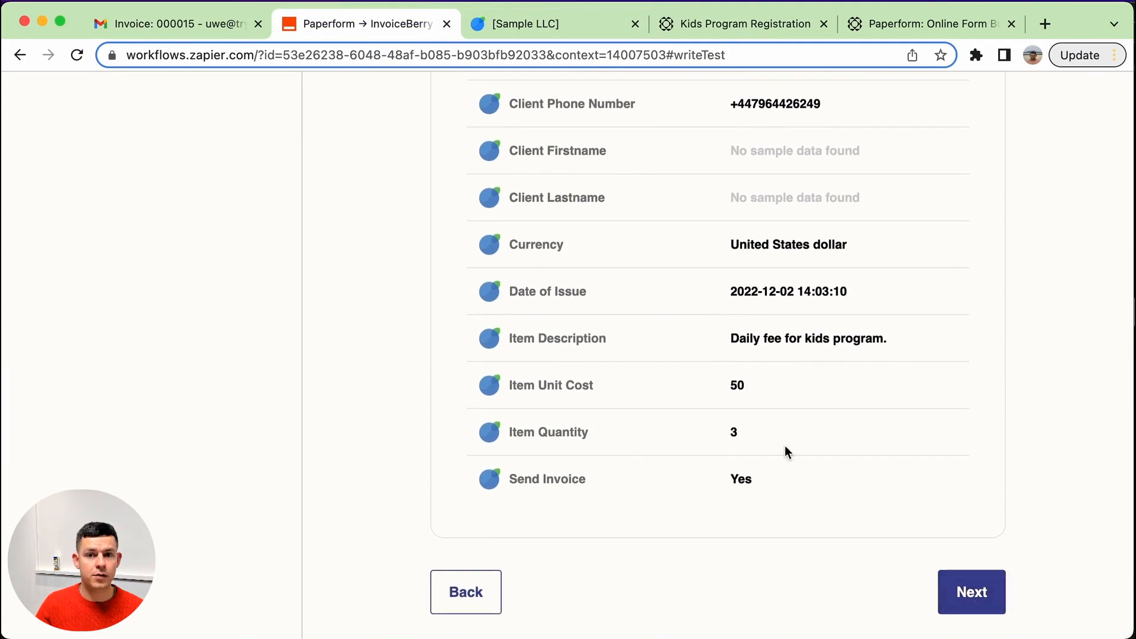
Continue past the test results and turn on the Zap.
left_click(989, 598)
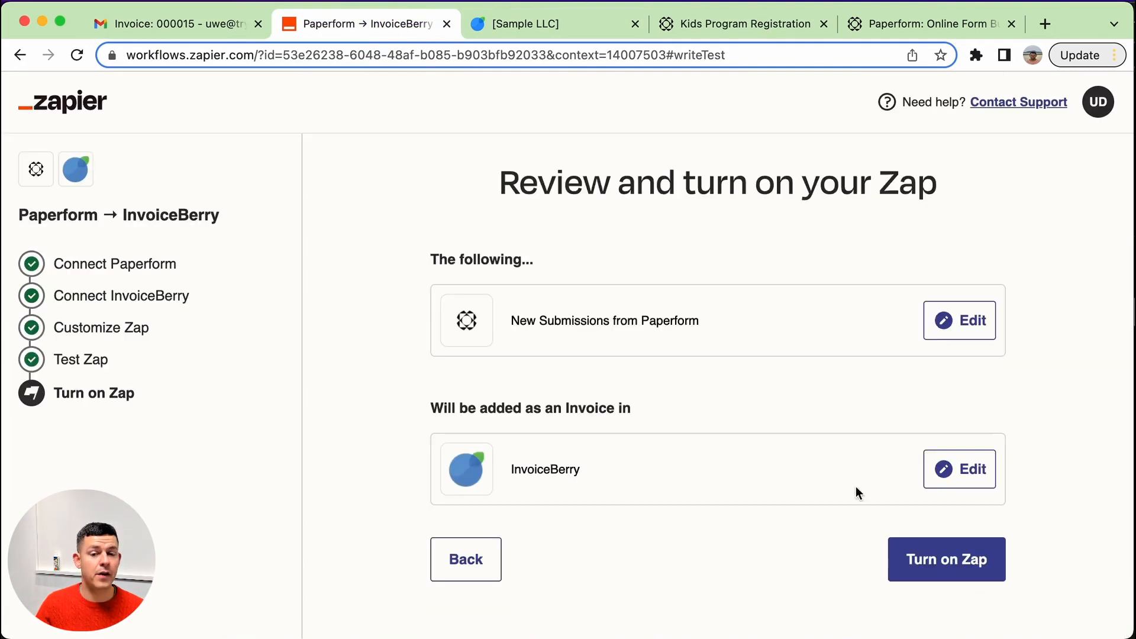
left_click(945, 575)
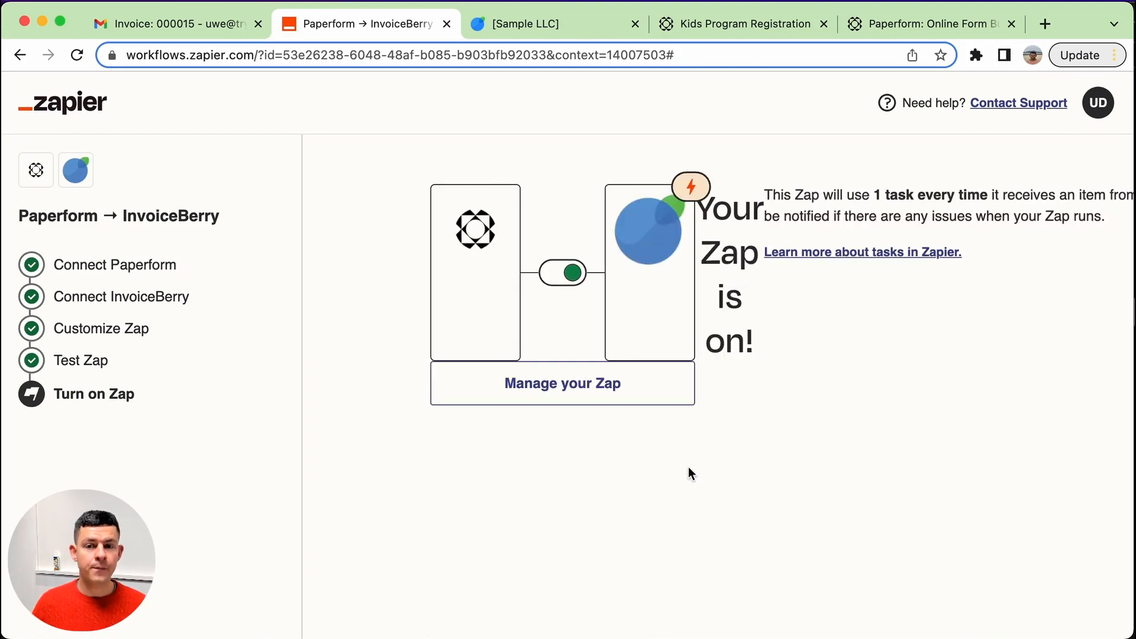
Switch to the Paperform tab and open the live view of the Kids Program Registration form from the dashboard.
left_click(763, 26)
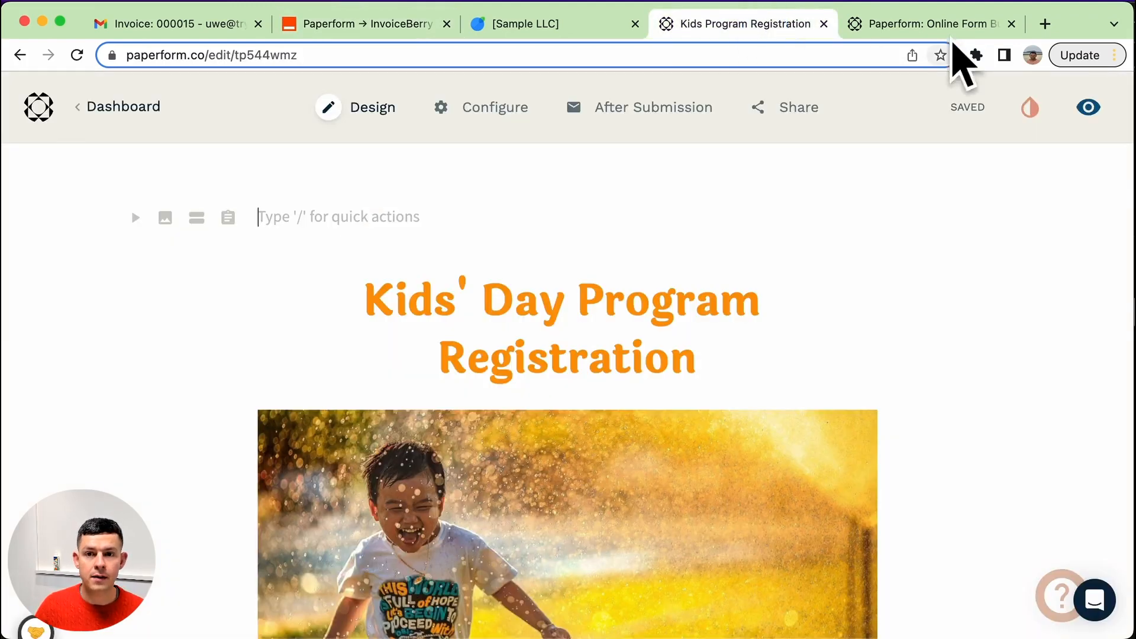
left_click(916, 22)
left_click(734, 27)
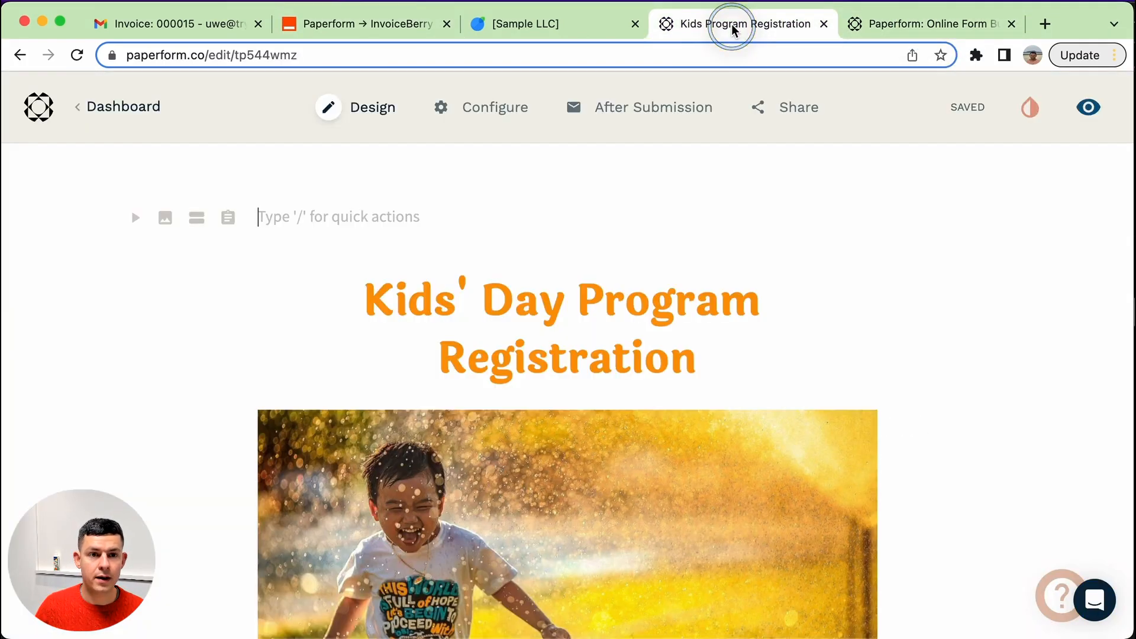
left_click(20, 55)
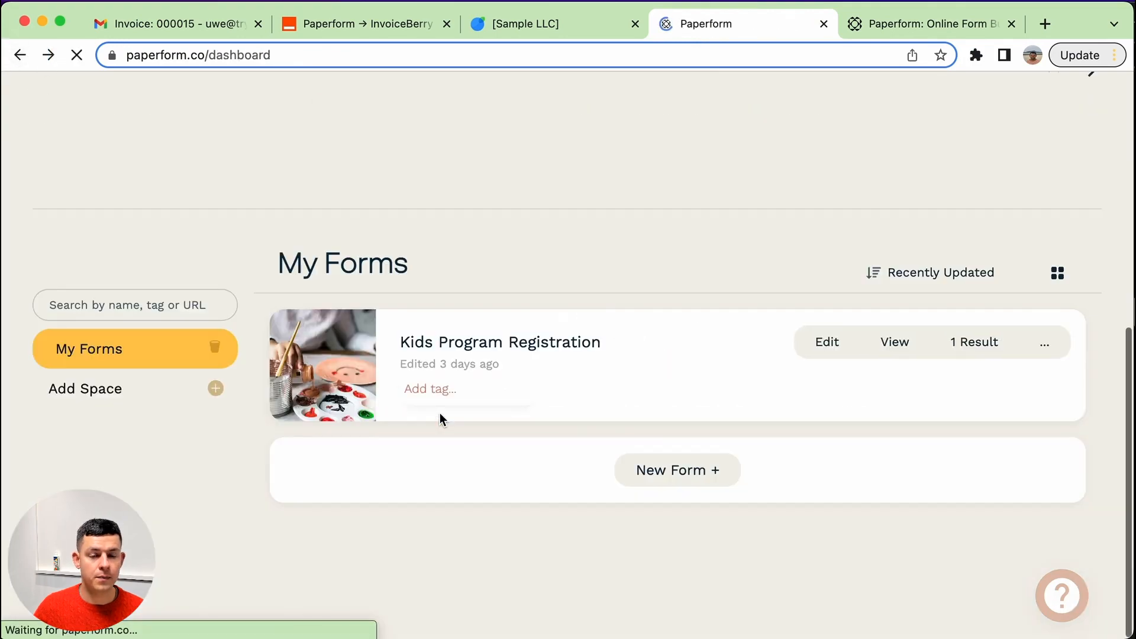
left_click(905, 350)
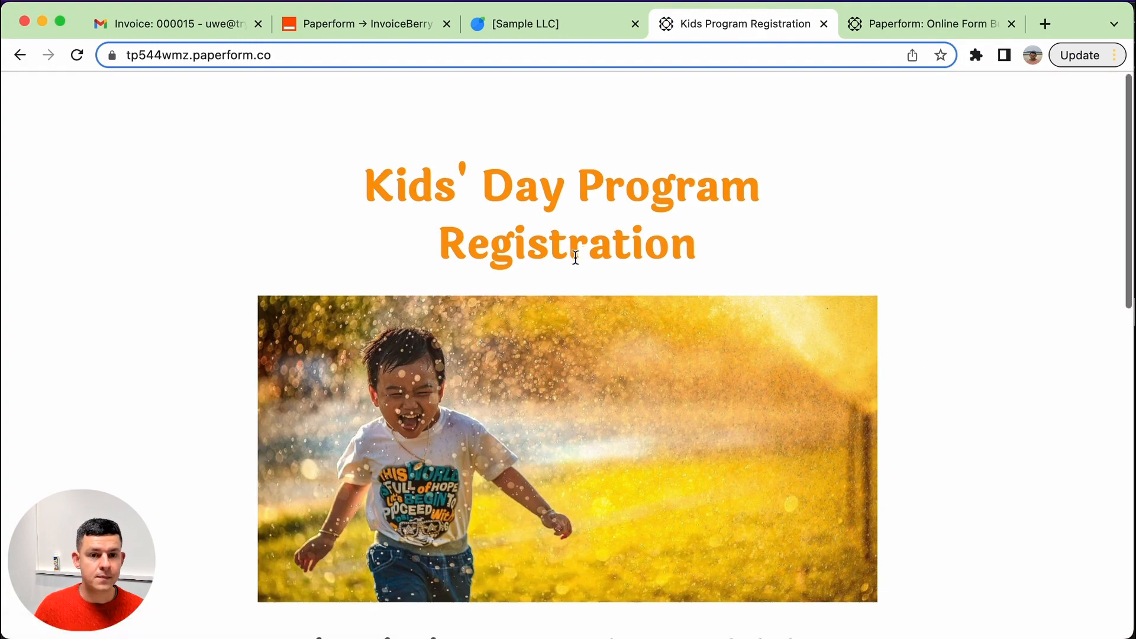
Fill in the form's parent name, parent email address and parent phone number fields.
scroll(575, 257, "down", 10)
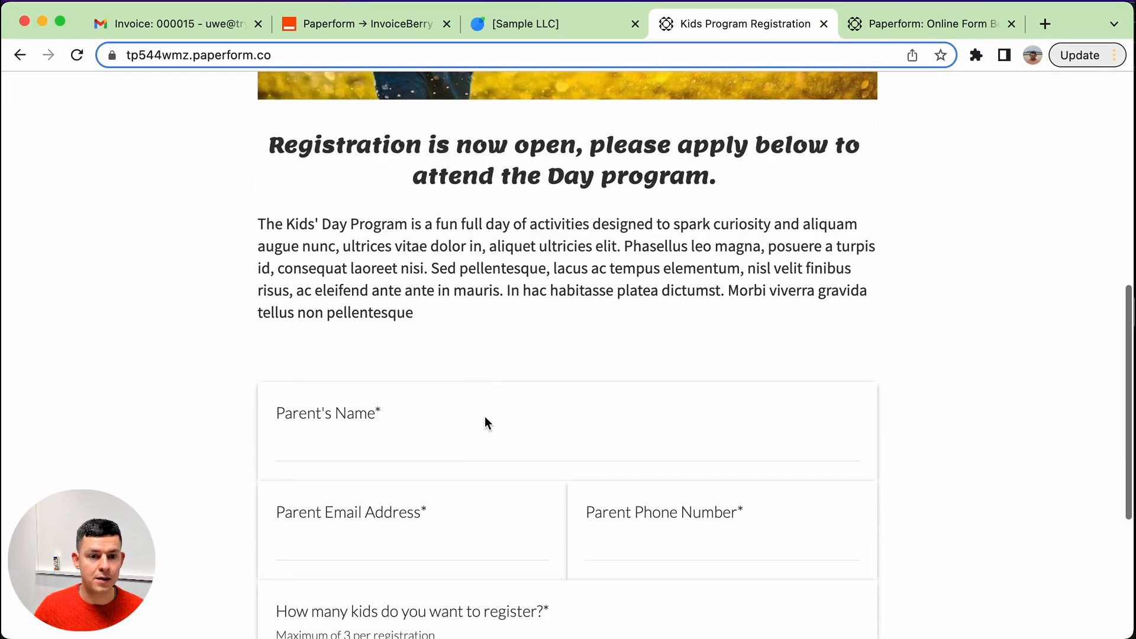
left_click(485, 417)
scroll(484, 416, "down", 2)
type("Jane Smith")
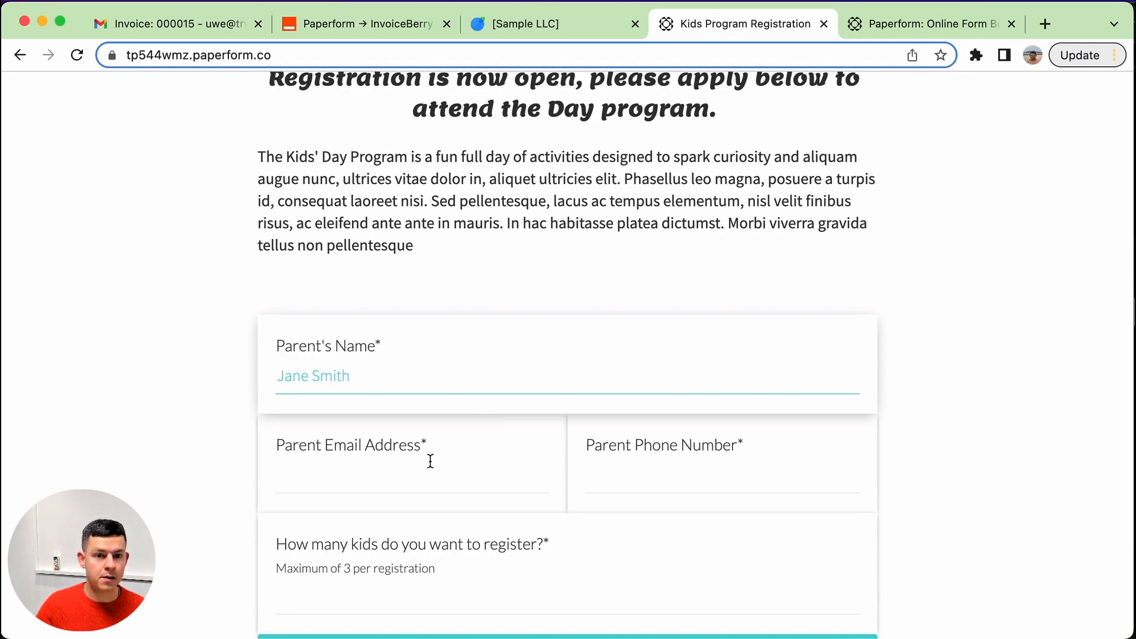
left_click(441, 473)
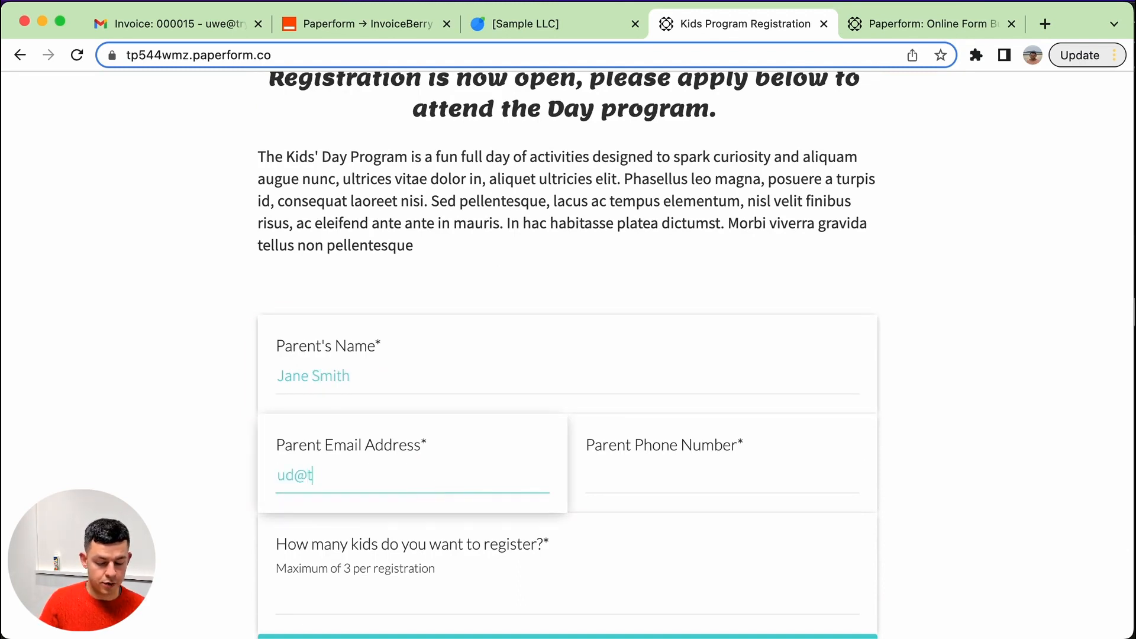
key("Tab")
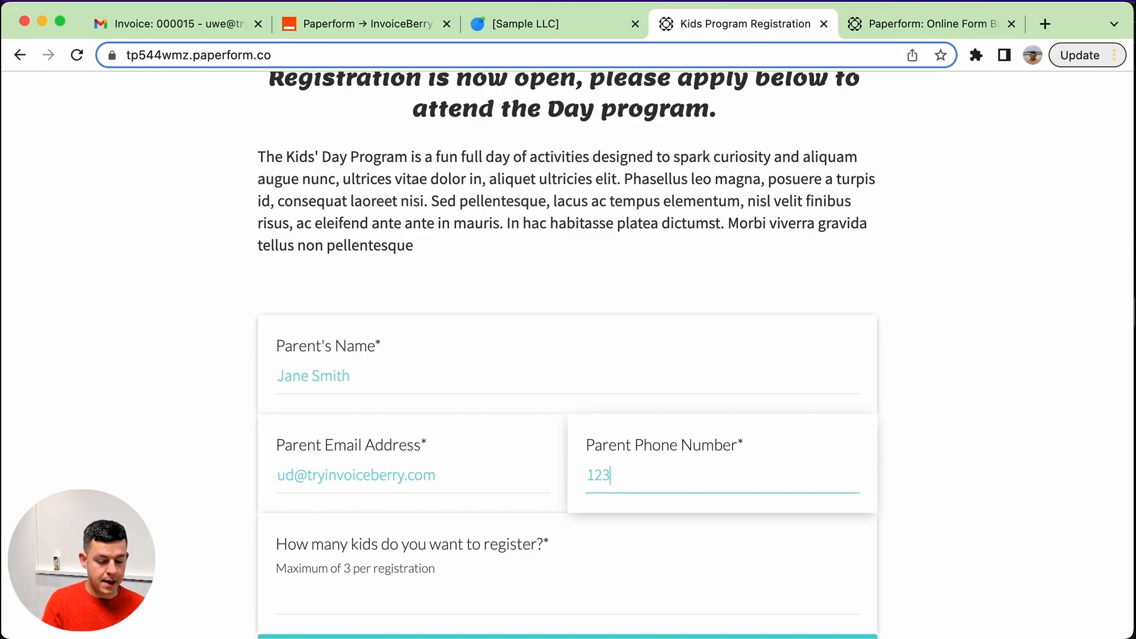
Enter 1 for the number of kids to register and submit the form.
scroll(378, 438, "down", 4)
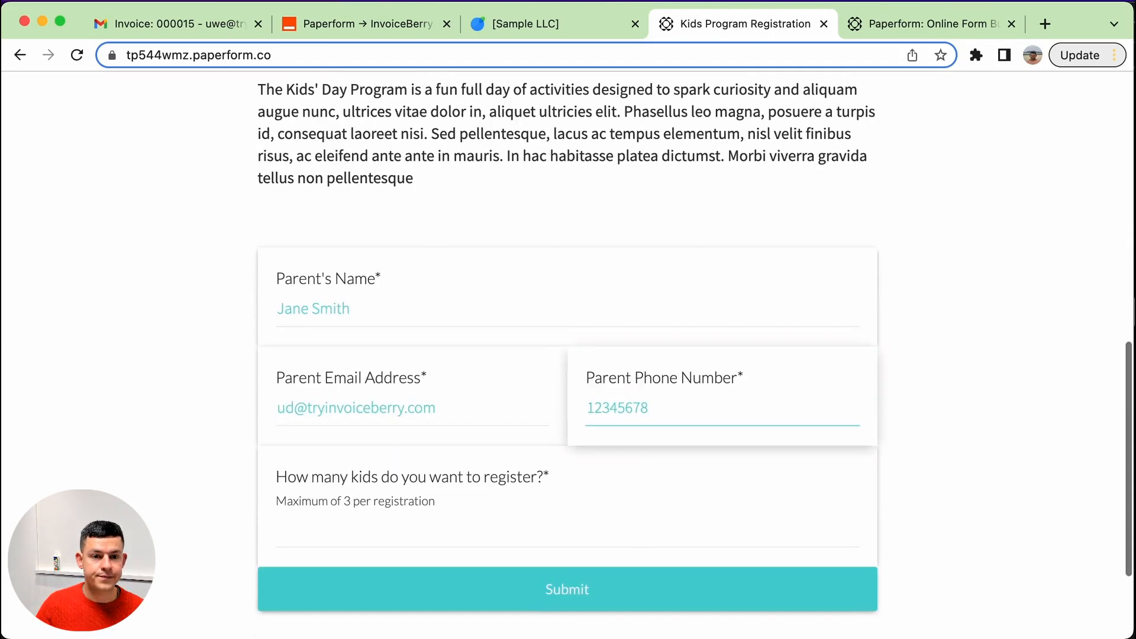
left_click(405, 464)
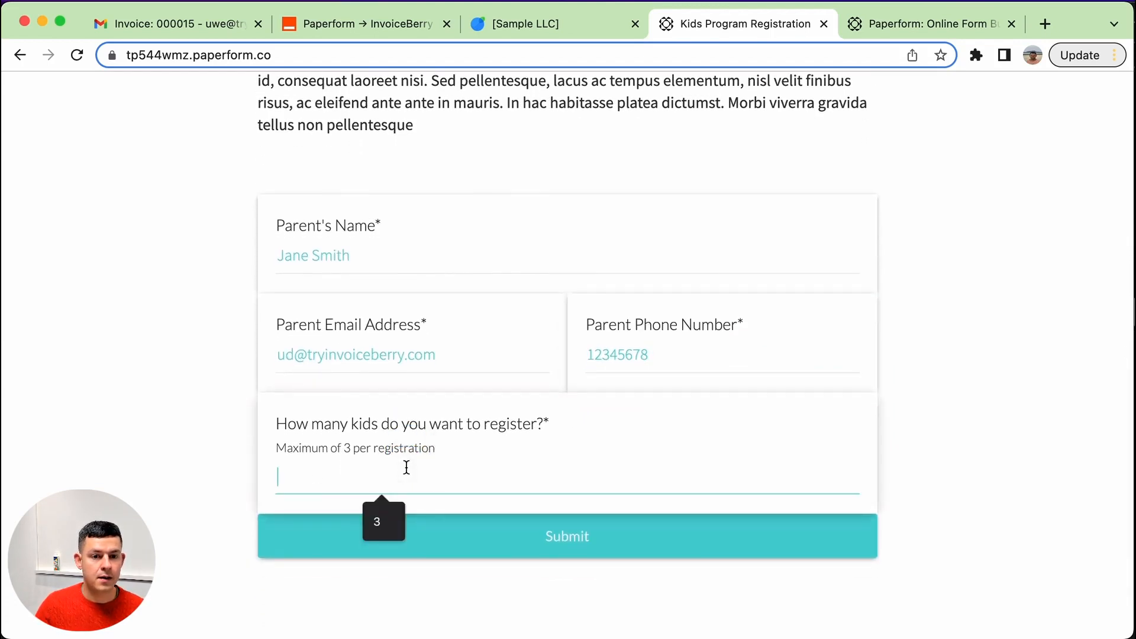
type("1")
left_click(168, 446)
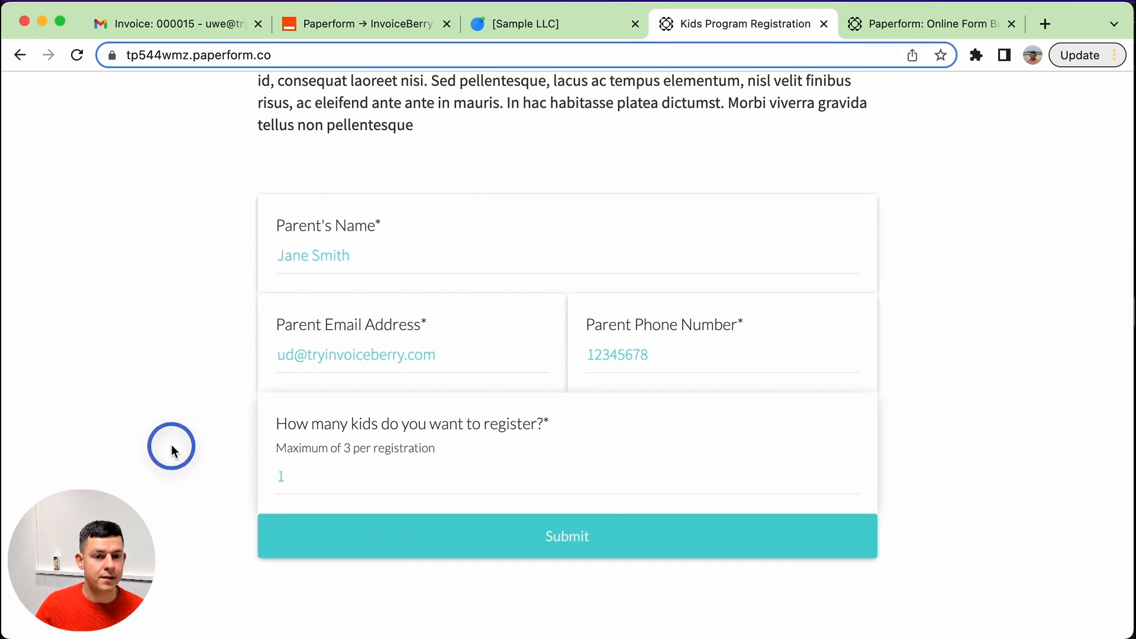
left_click(615, 543)
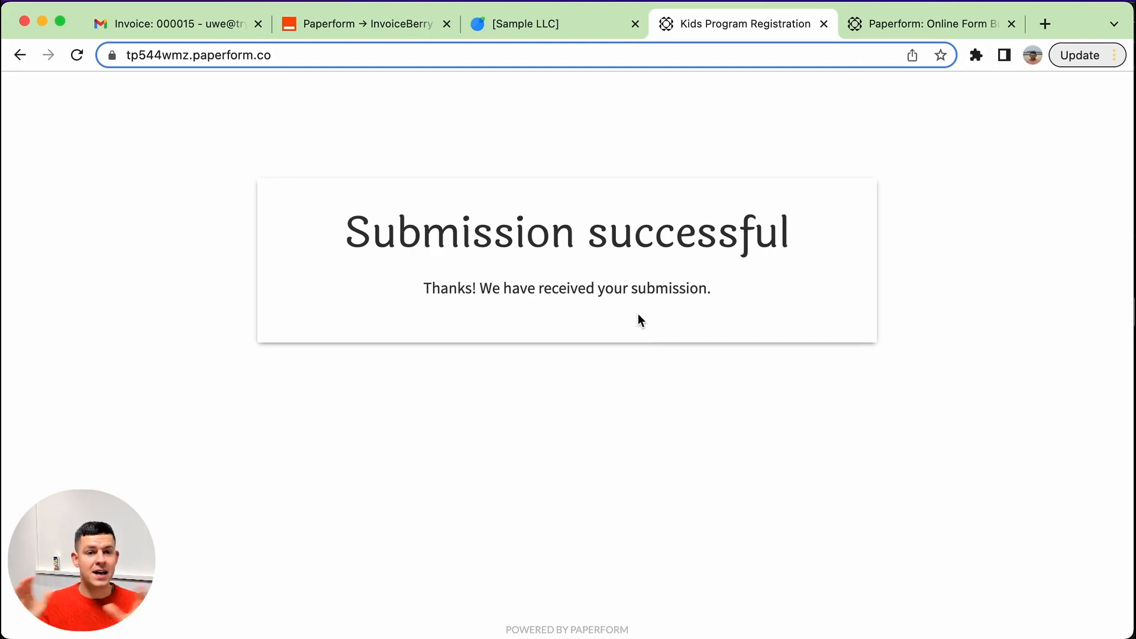
Switch to the InvoiceBerry tab and reload the Invoices list to check for a new invoice.
left_click(586, 23)
left_click(37, 106)
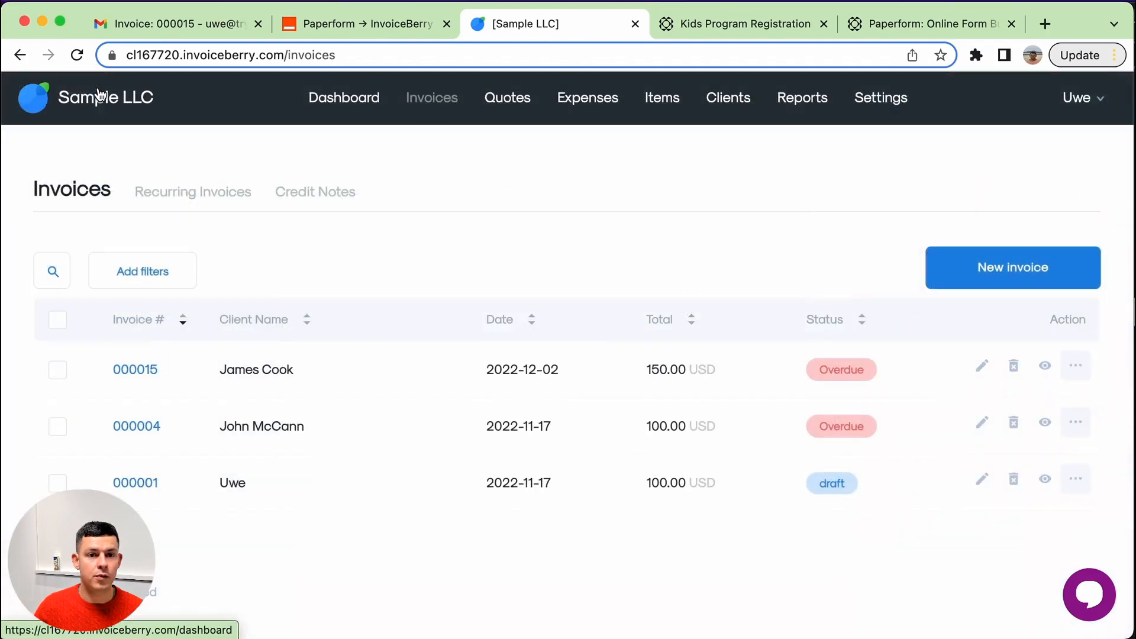
left_click(435, 109)
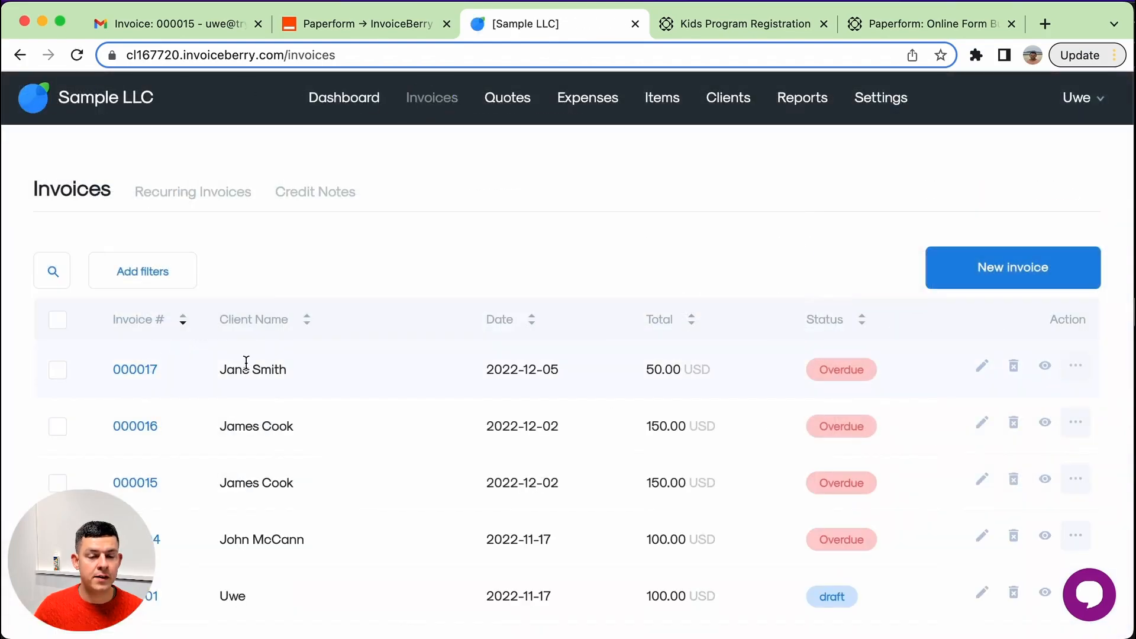
Switch to the email tab, refresh the inbox and open the new Kids Program Registration submission email.
left_click(184, 24)
left_click(310, 149)
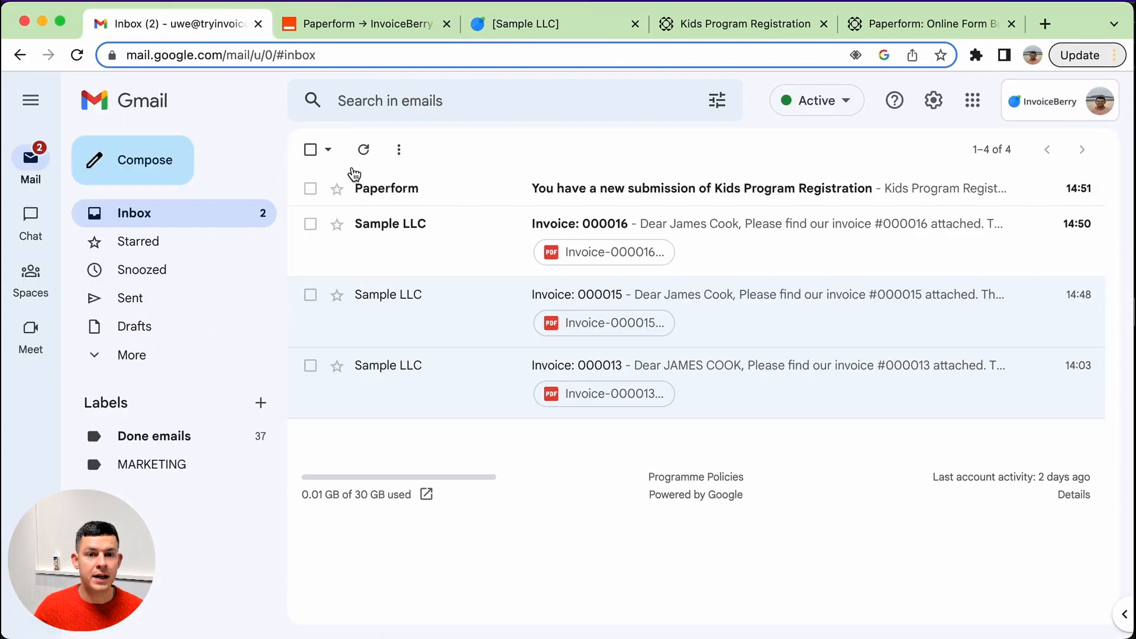
left_click(365, 155)
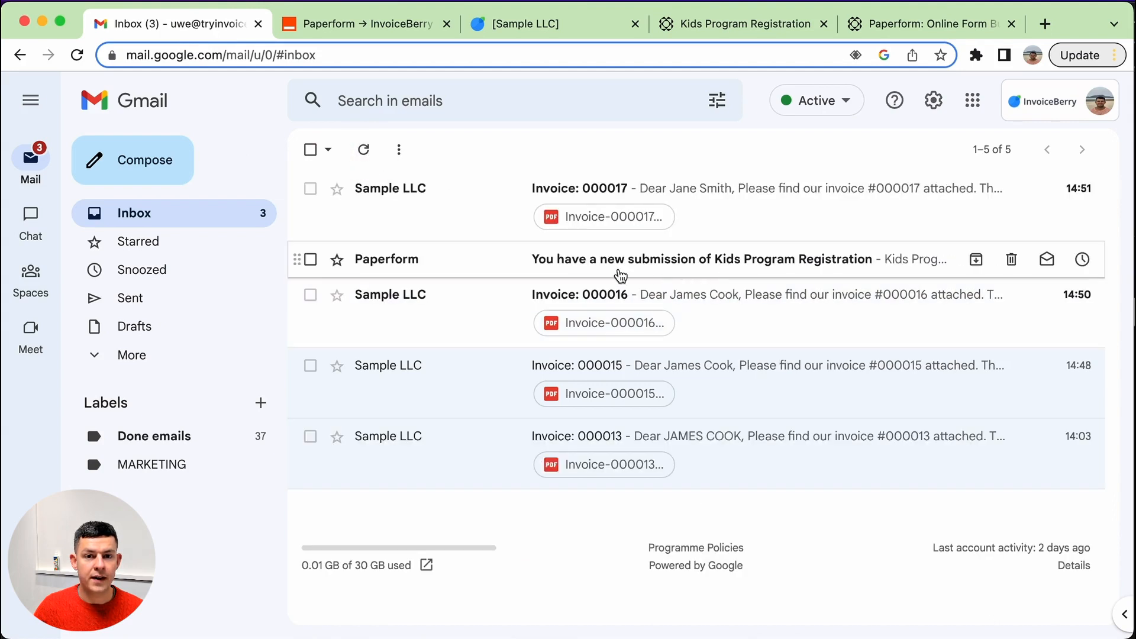
left_click(583, 269)
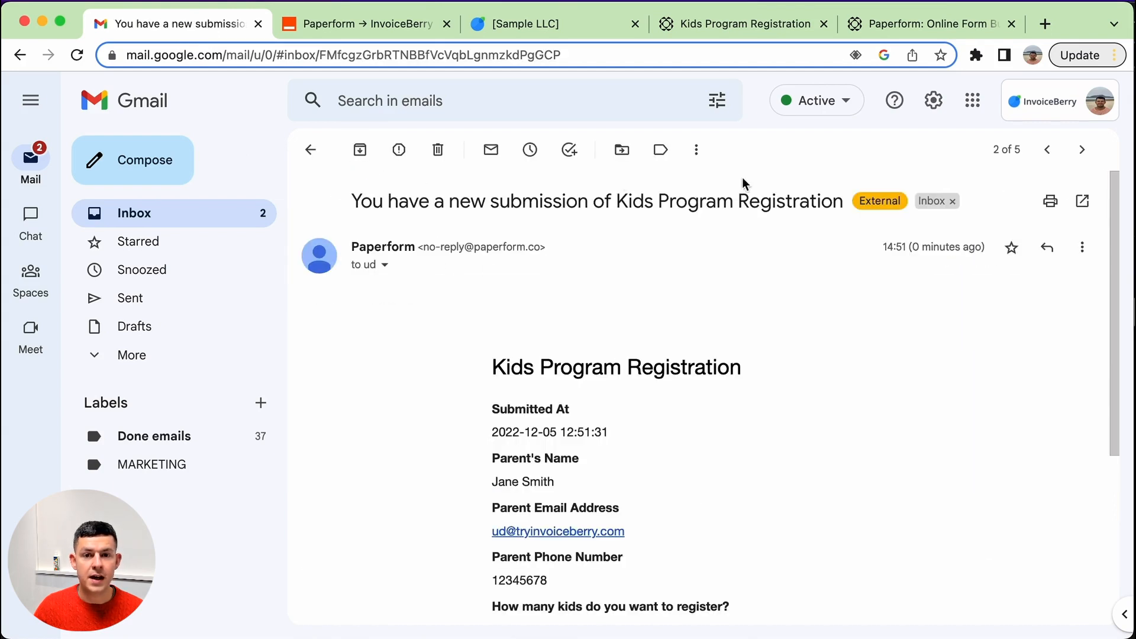
scroll(633, 426, "down", 5)
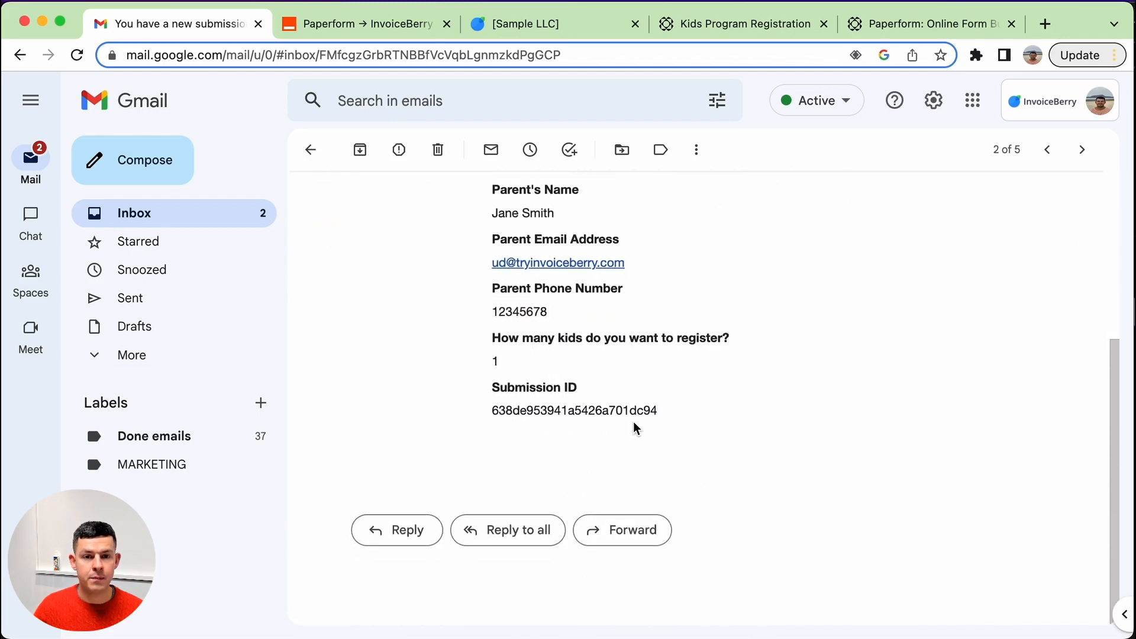
scroll(634, 426, "up", 5)
Move between the invoice 000017 email and the submission email to compare them.
left_click(1047, 149)
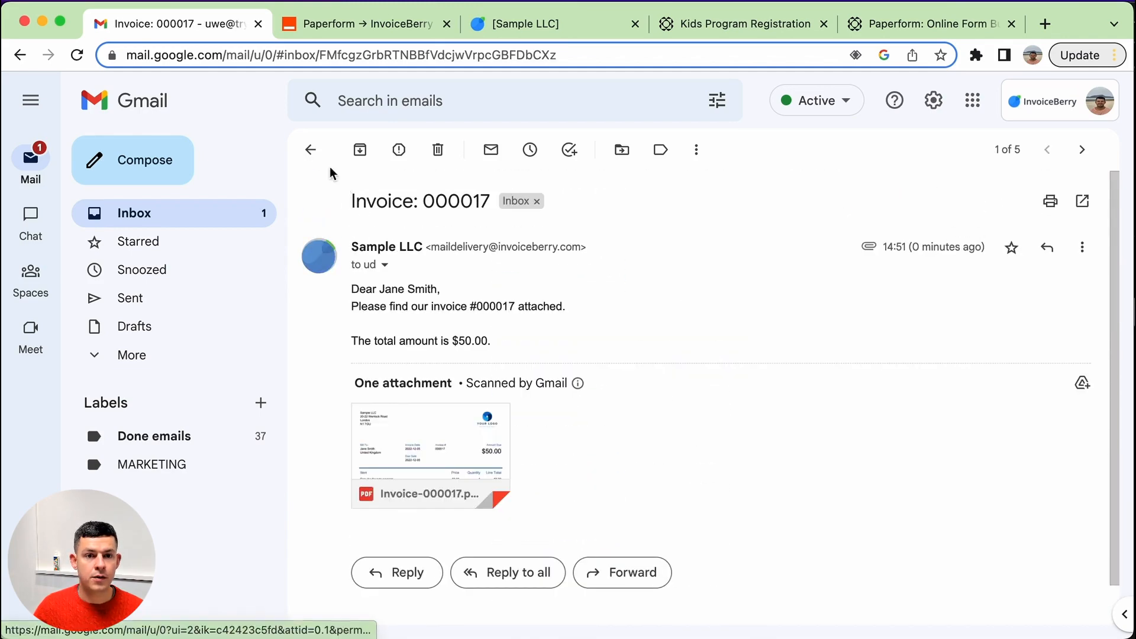
left_click(306, 136)
left_click(515, 259)
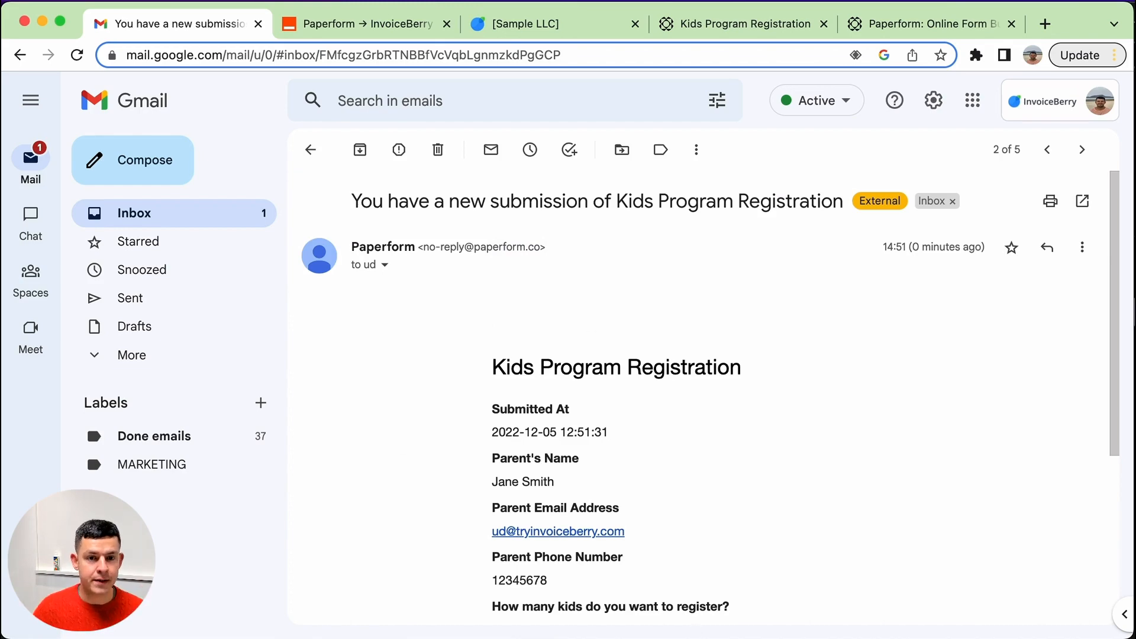
scroll(534, 433, "down", 4)
scroll(534, 433, "up", 4)
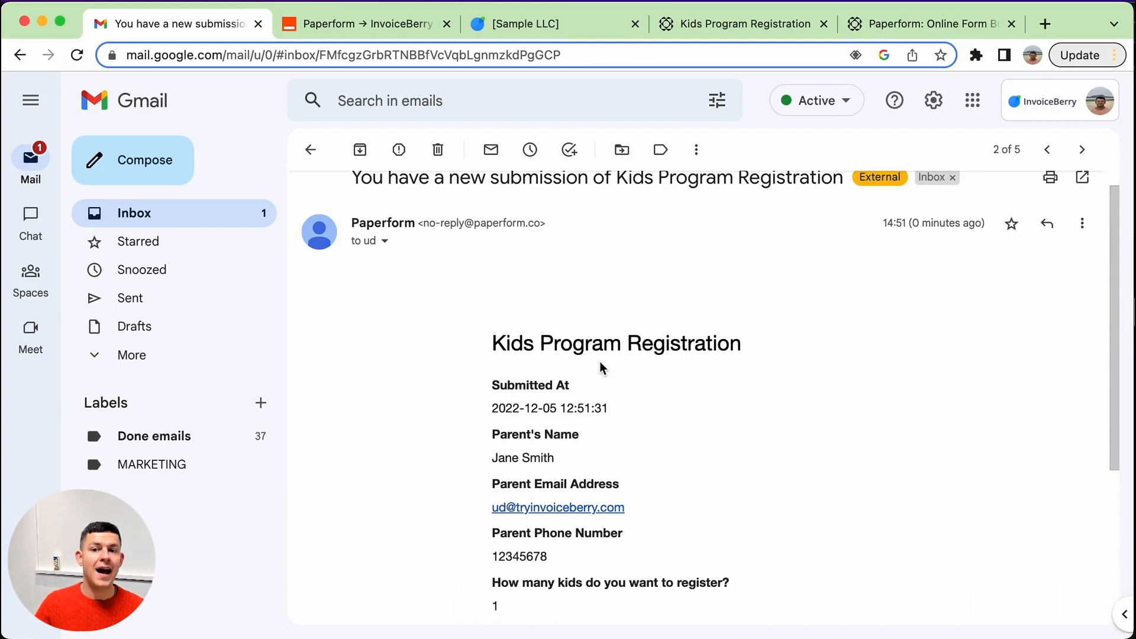
left_click(1047, 150)
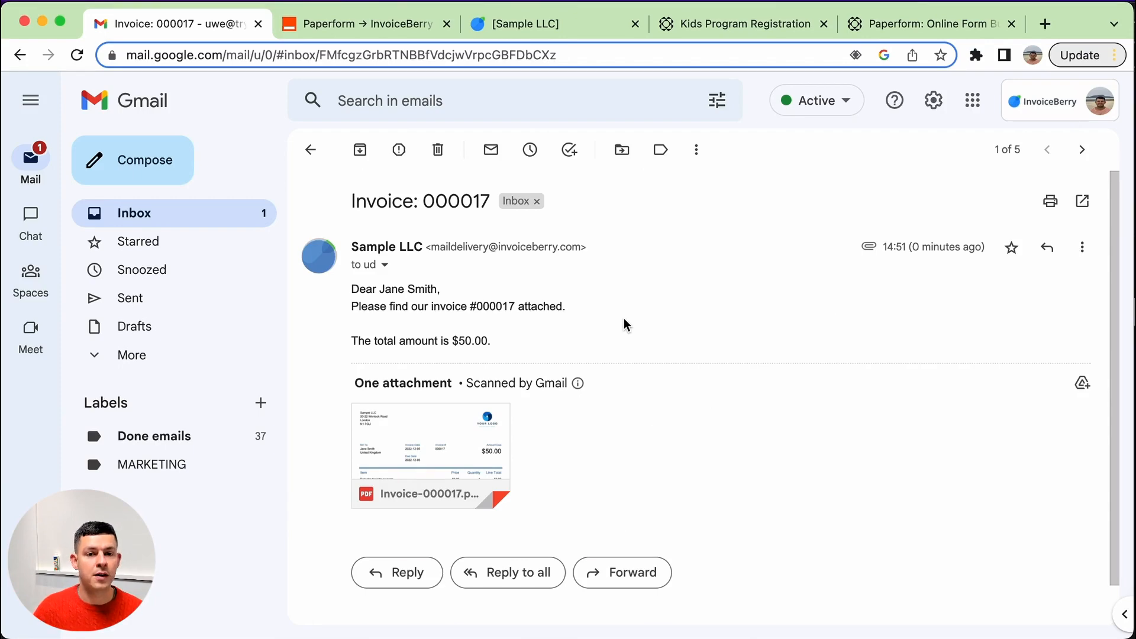
Open the invoice 000017 PDF attachment and review its item description and quantity.
left_click(435, 444)
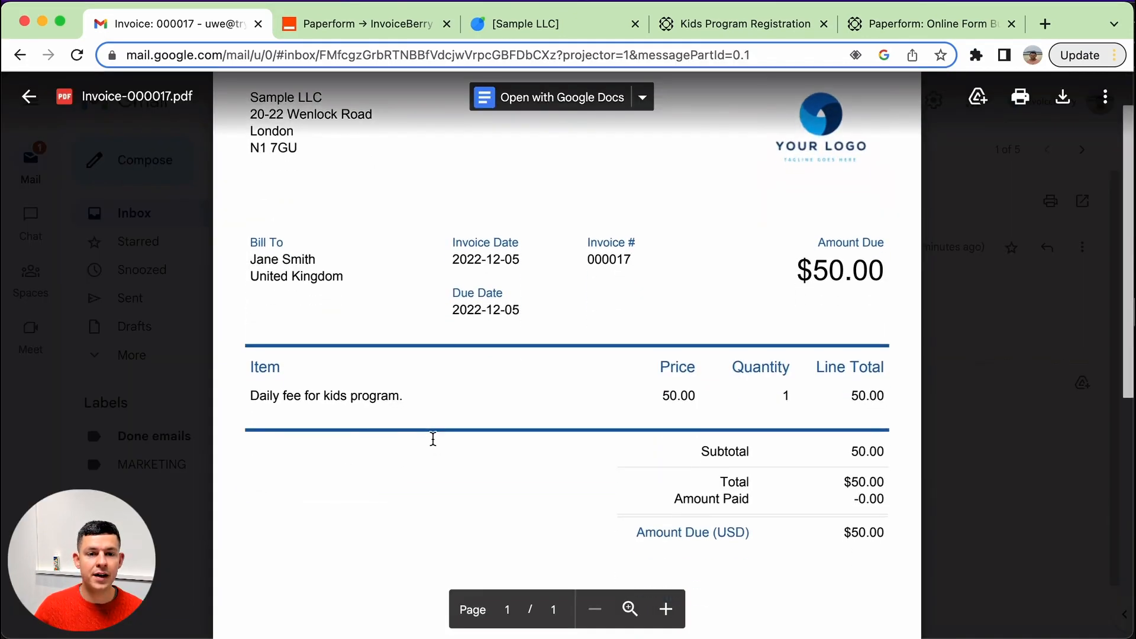
left_click_drag(263, 395, 330, 396)
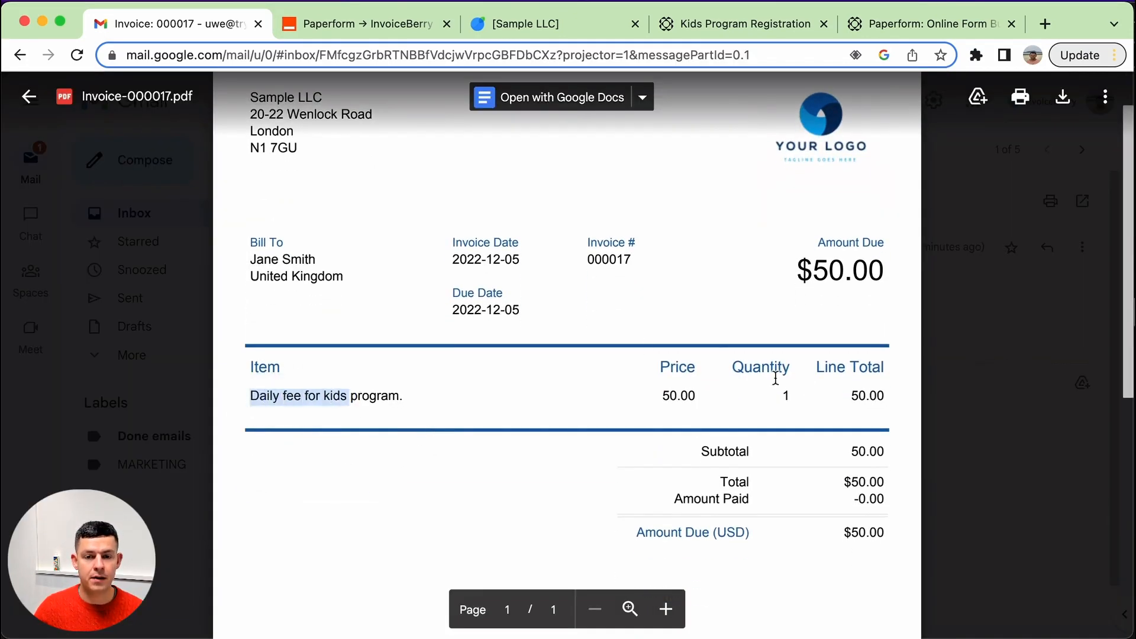
left_click(786, 393)
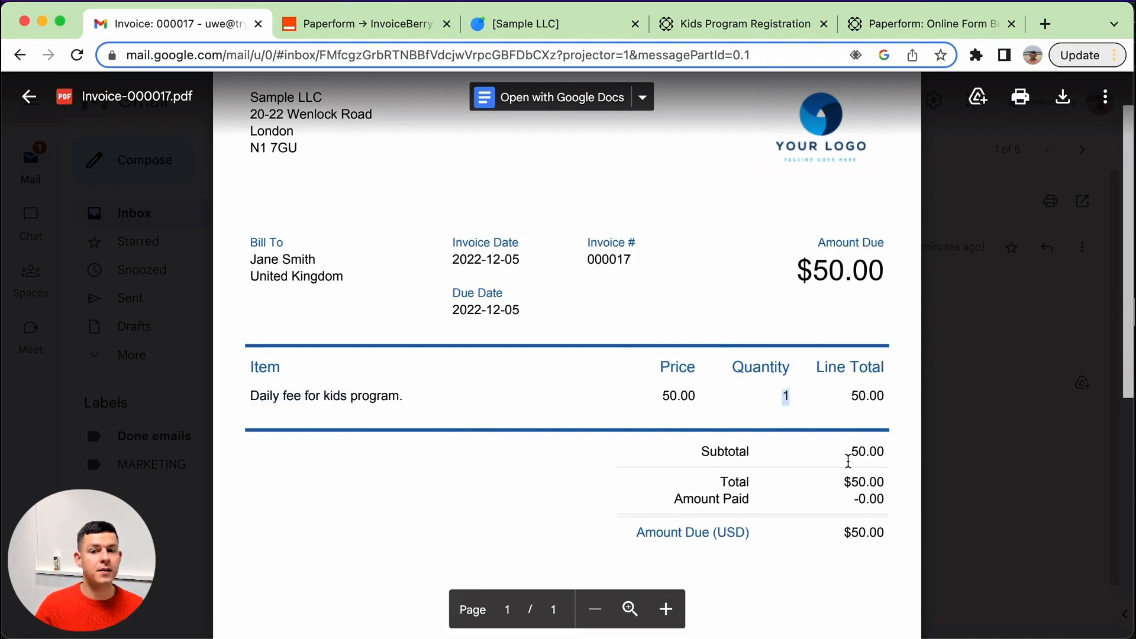
scroll(848, 461, "up", 2)
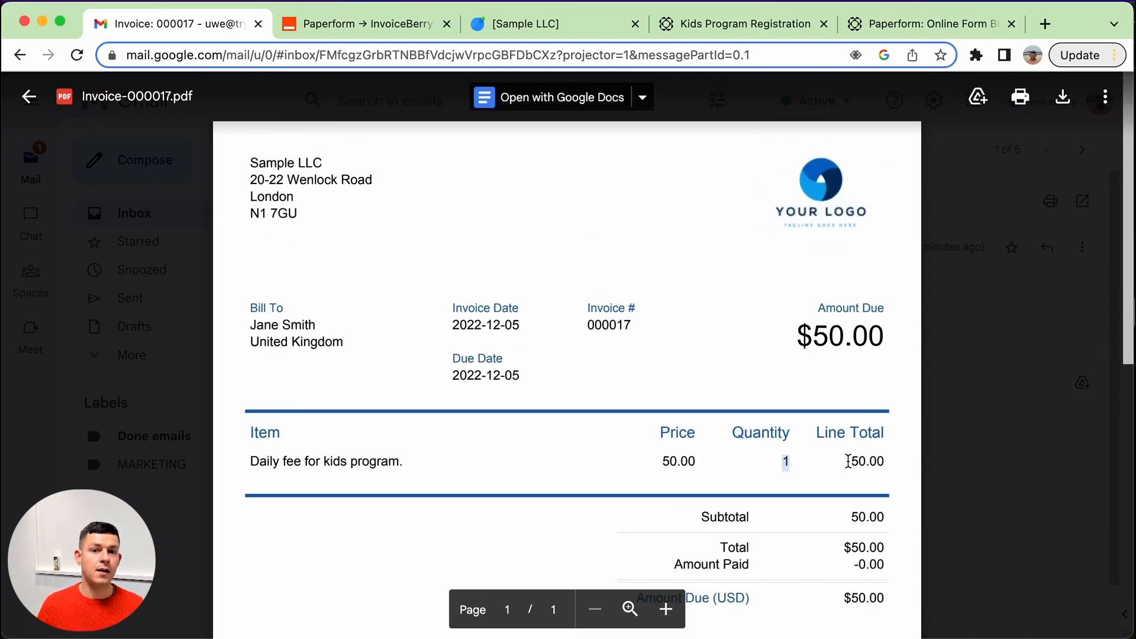